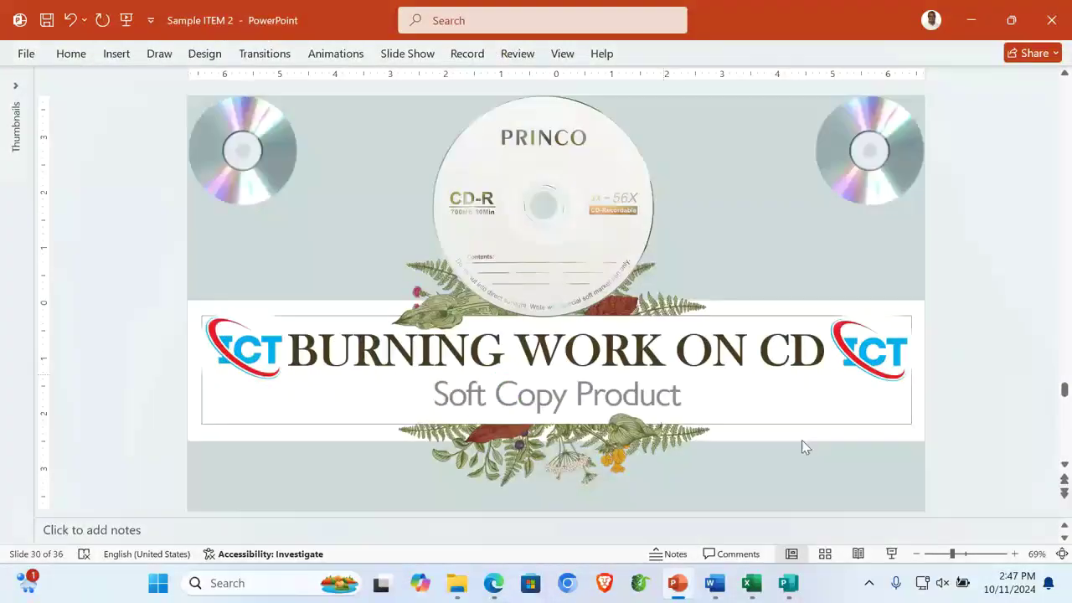
Minimize the BURNING WORK ON CD presentation with Windows+D to reveal the desktop
{"action": "key", "text": "super+d"}
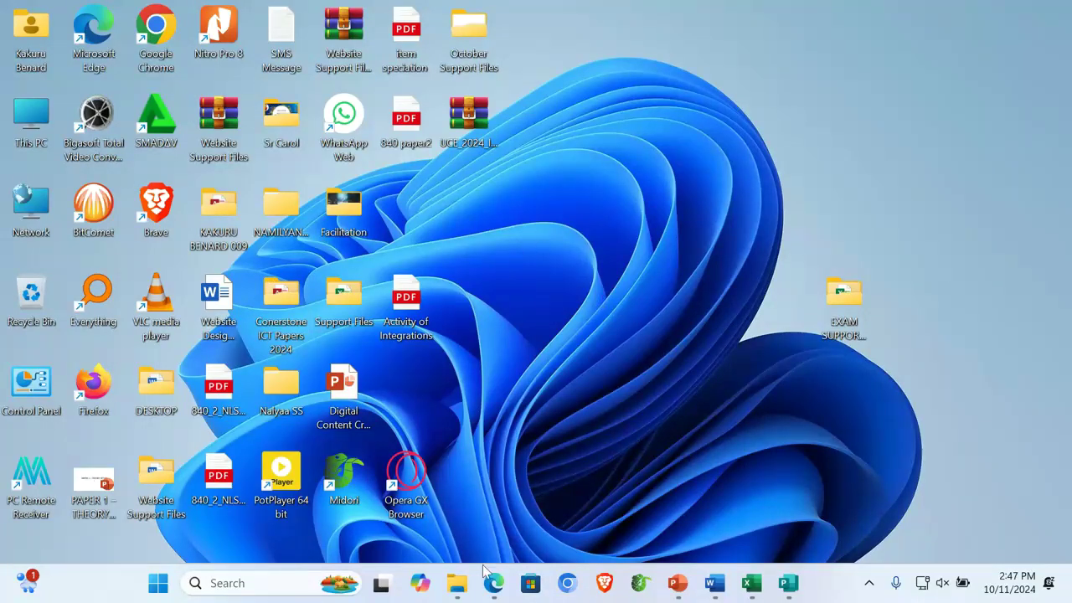
Restore the ITEM2 folder window, go up one level, narrow it and minimize it
{"action": "mouse_move", "coordinate": [460, 580]}
{"action": "left_click", "coordinate": [458, 527]}
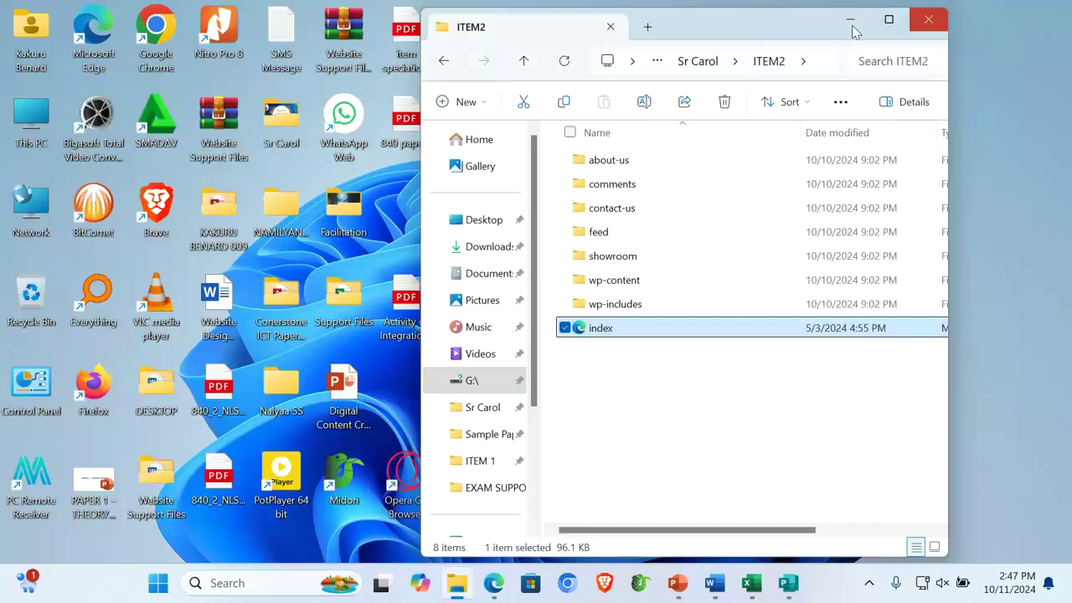
{"action": "left_click", "coordinate": [522, 61]}
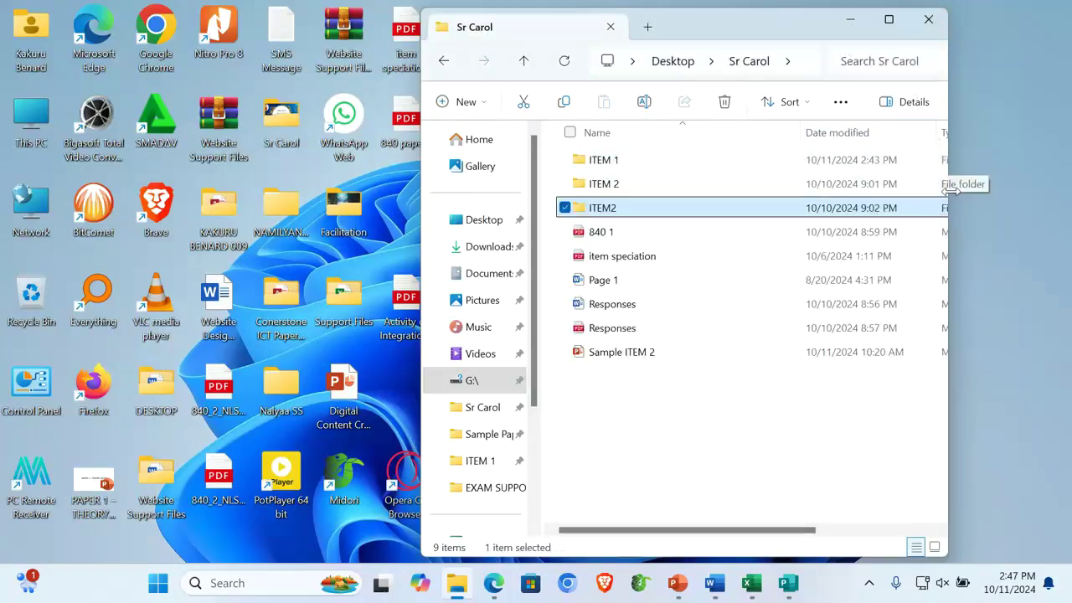
{"action": "left_click_drag", "start_coordinate": [948, 195], "coordinate": [742, 194]}
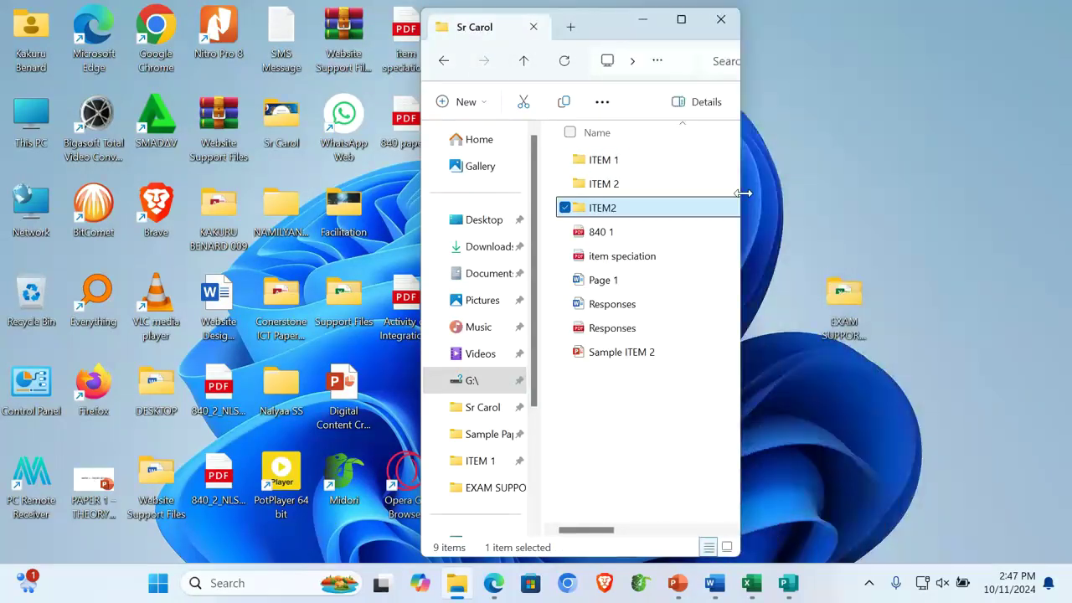
{"action": "left_click", "coordinate": [651, 19]}
Create a new desktop folder named with the candidate's full name followed by 007
{"action": "right_click", "coordinate": [653, 233]}
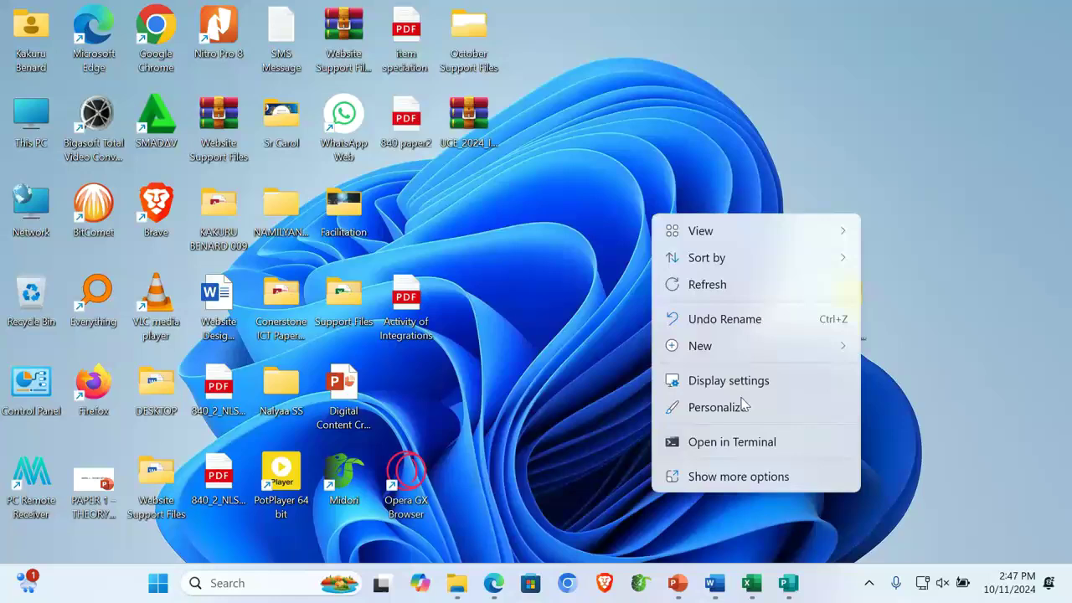
{"action": "mouse_move", "coordinate": [834, 350]}
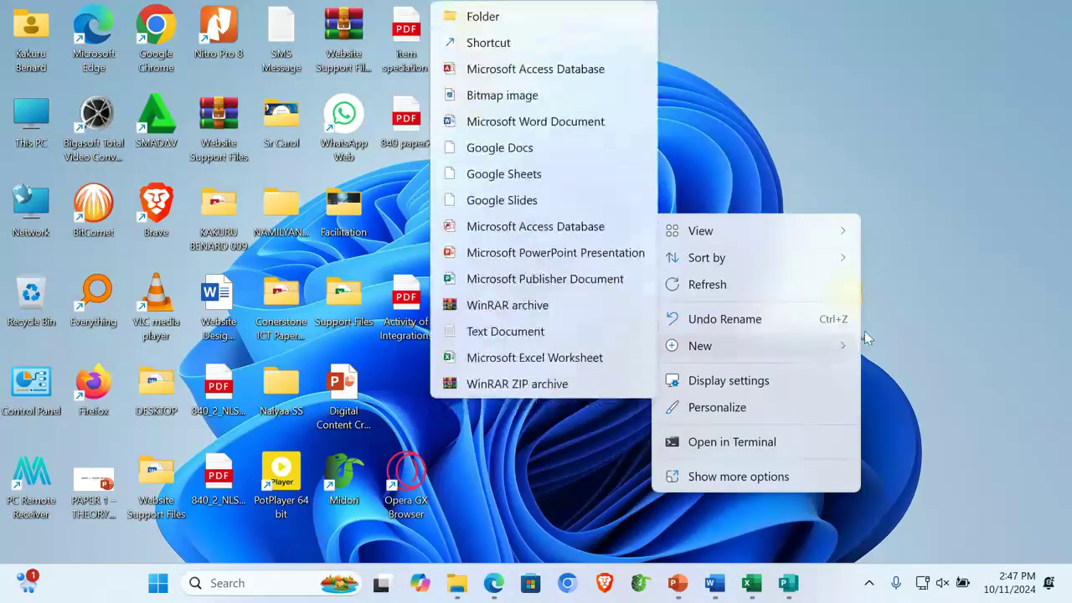
{"action": "left_click", "coordinate": [509, 16]}
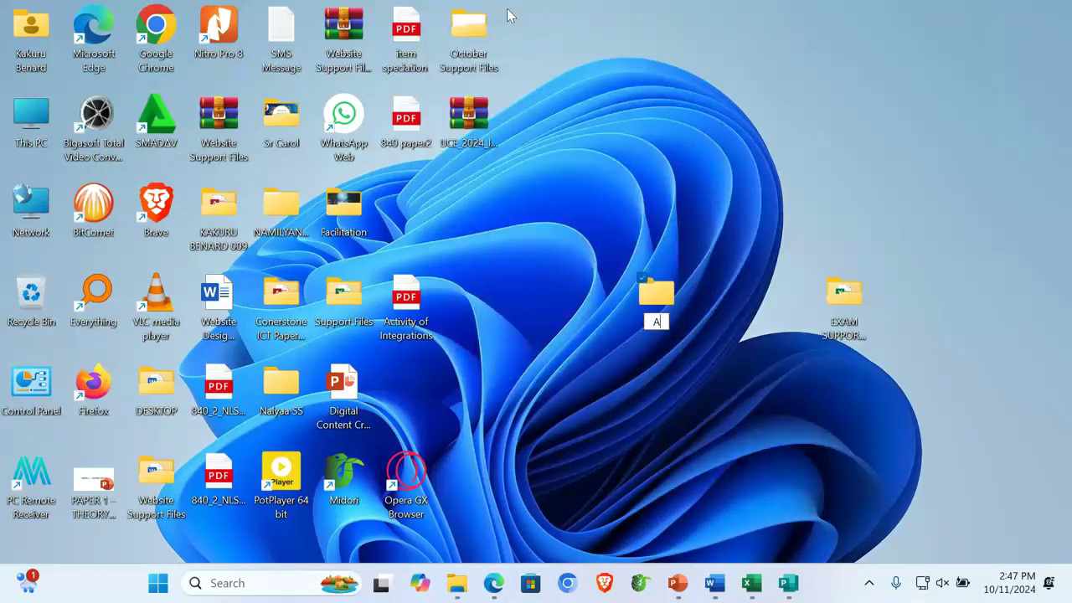
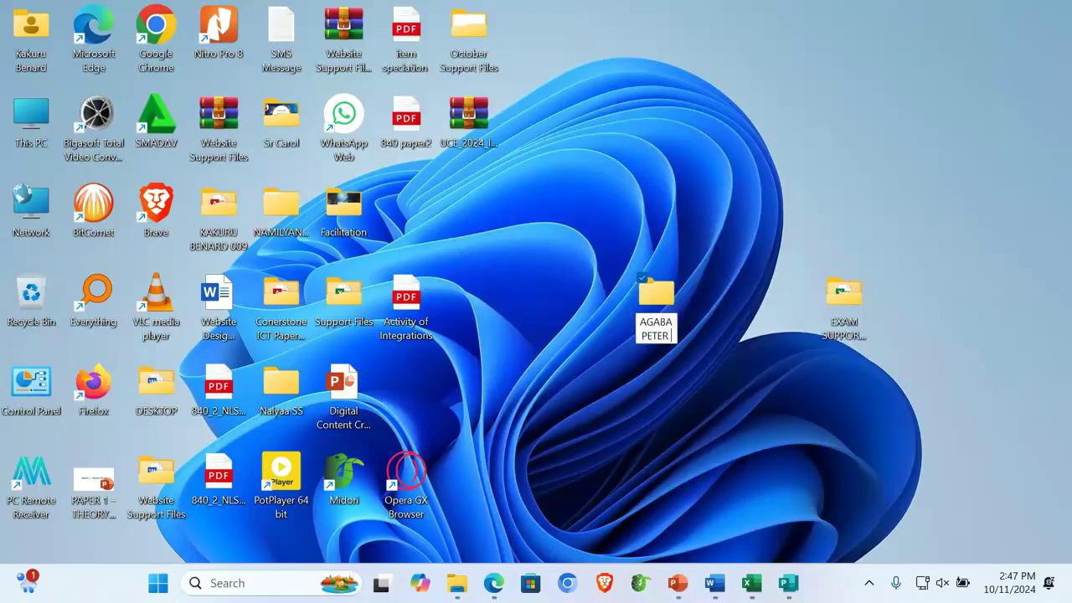
{"action": "type", "text": " 00"}
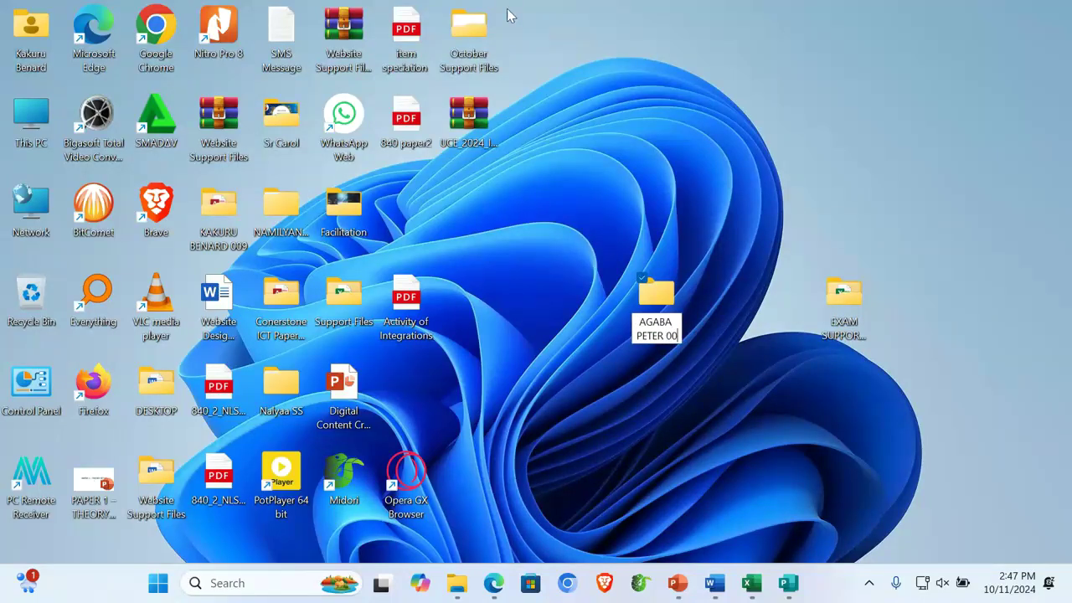
{"action": "type", "text": "7"}
{"action": "key", "text": "Return"}
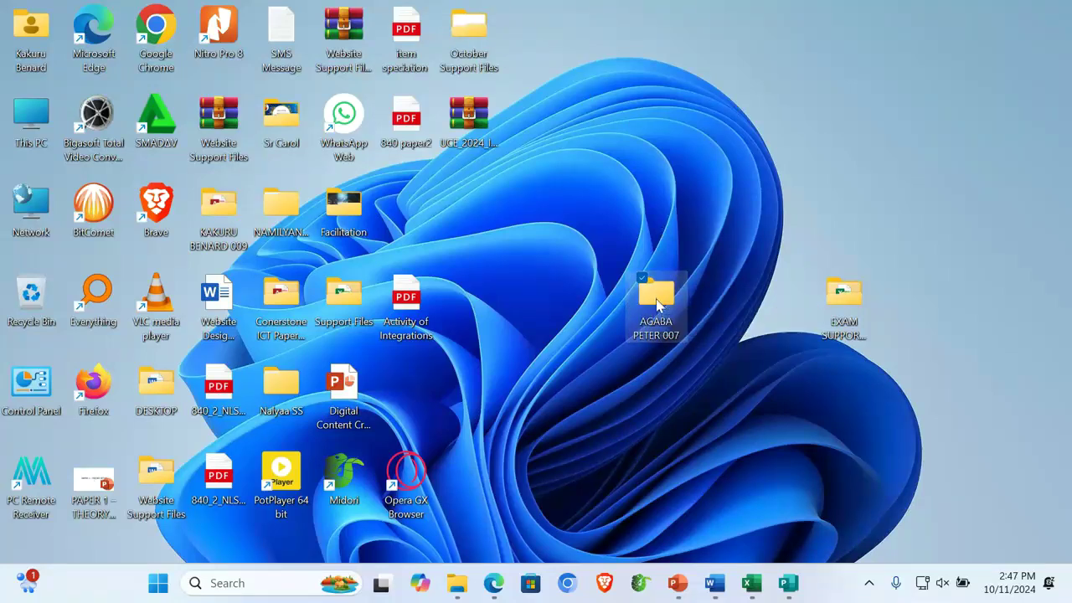
Open the candidate folder and create an ITEM 1 subfolder inside it
{"action": "double_click", "coordinate": [658, 306]}
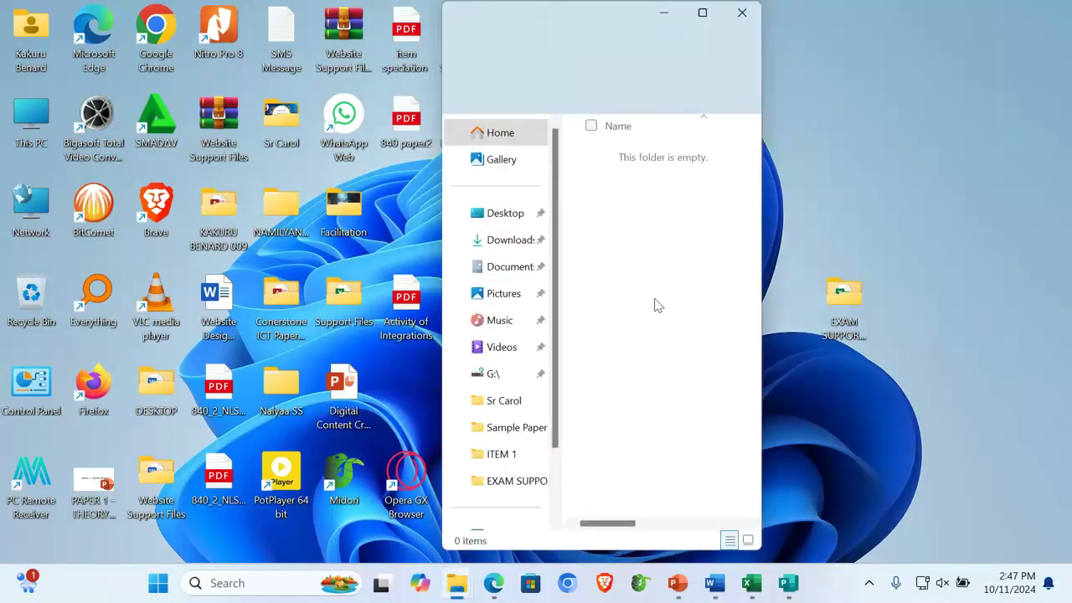
{"action": "right_click", "coordinate": [615, 243]}
{"action": "mouse_move", "coordinate": [821, 372]}
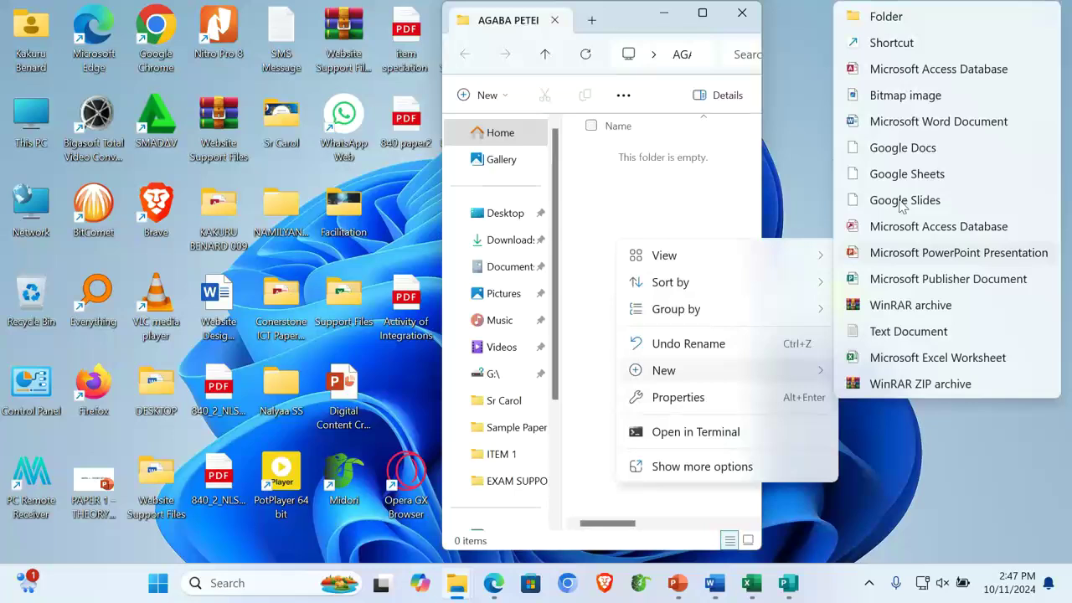
{"action": "left_click", "coordinate": [883, 13]}
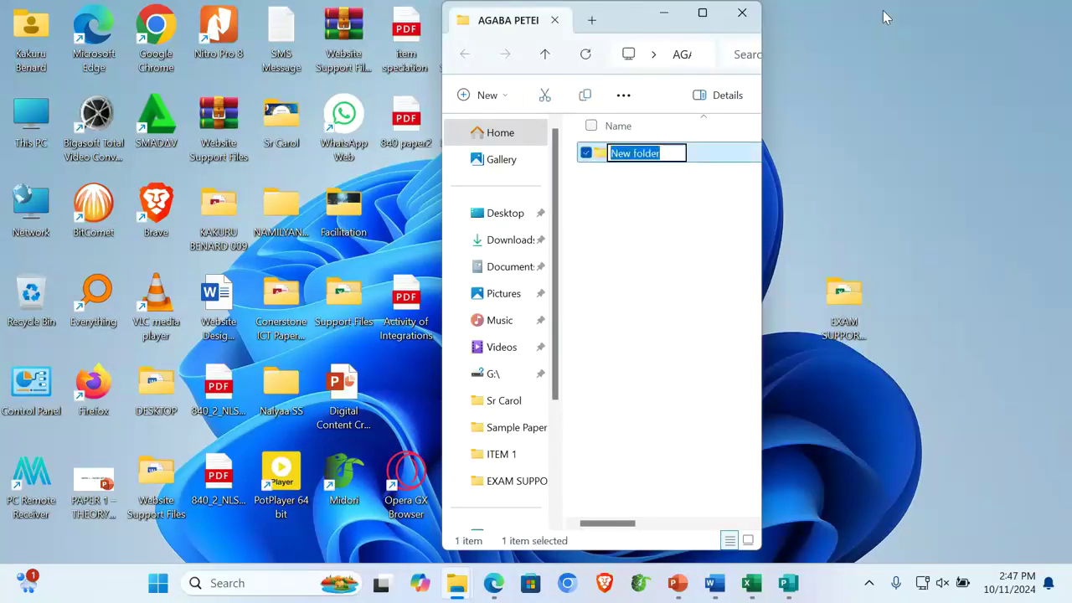
{"action": "type", "text": "ITEM 1"}
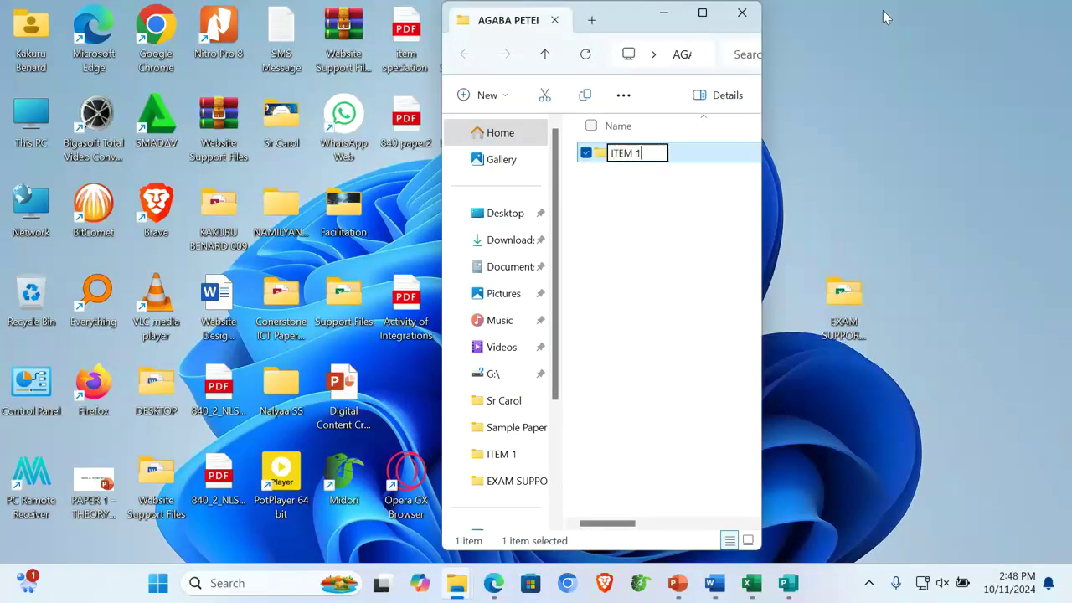
{"action": "key", "text": "Return"}
Add a second subfolder named ITEM 2, then open the empty ITEM 1 folder
{"action": "left_click", "coordinate": [612, 252]}
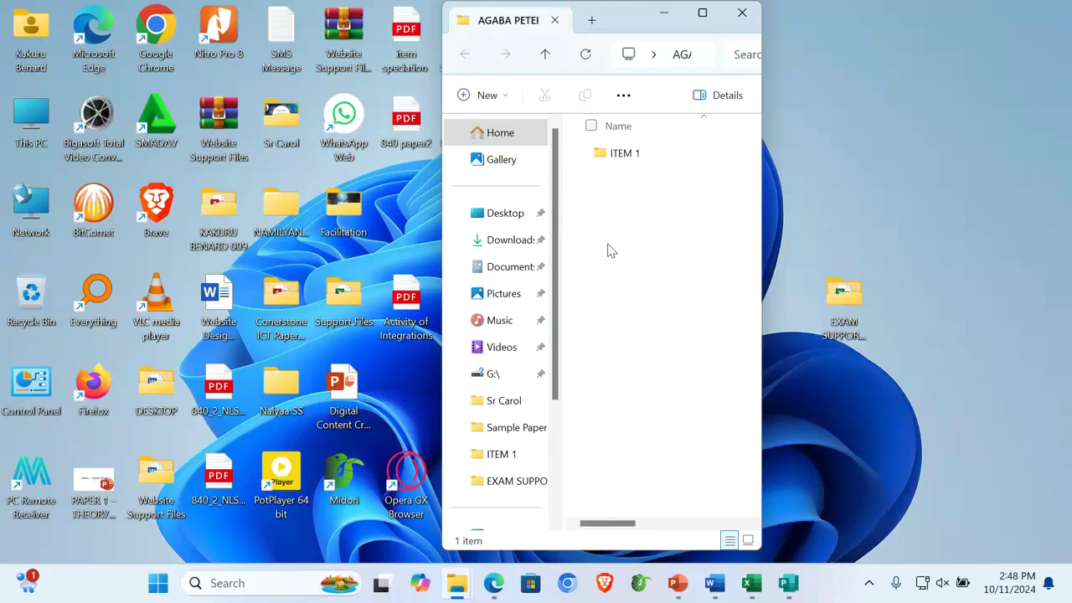
{"action": "right_click", "coordinate": [610, 250]}
{"action": "mouse_move", "coordinate": [792, 378]}
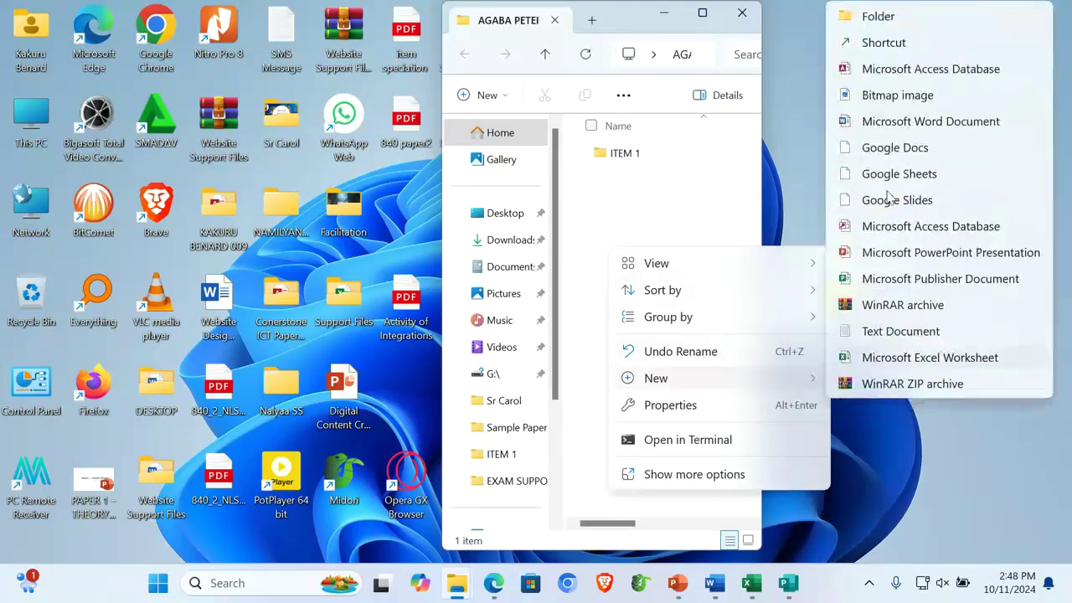
{"action": "left_click", "coordinate": [891, 17]}
{"action": "type", "text": "ITEM 2"}
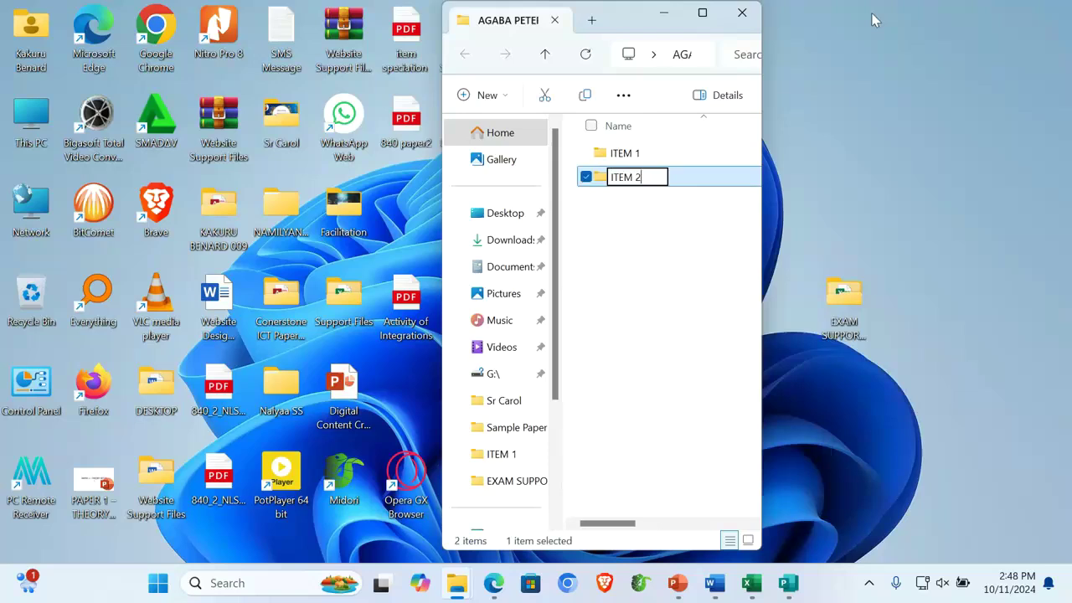
{"action": "key", "text": "Return"}
{"action": "double_click", "coordinate": [625, 154]}
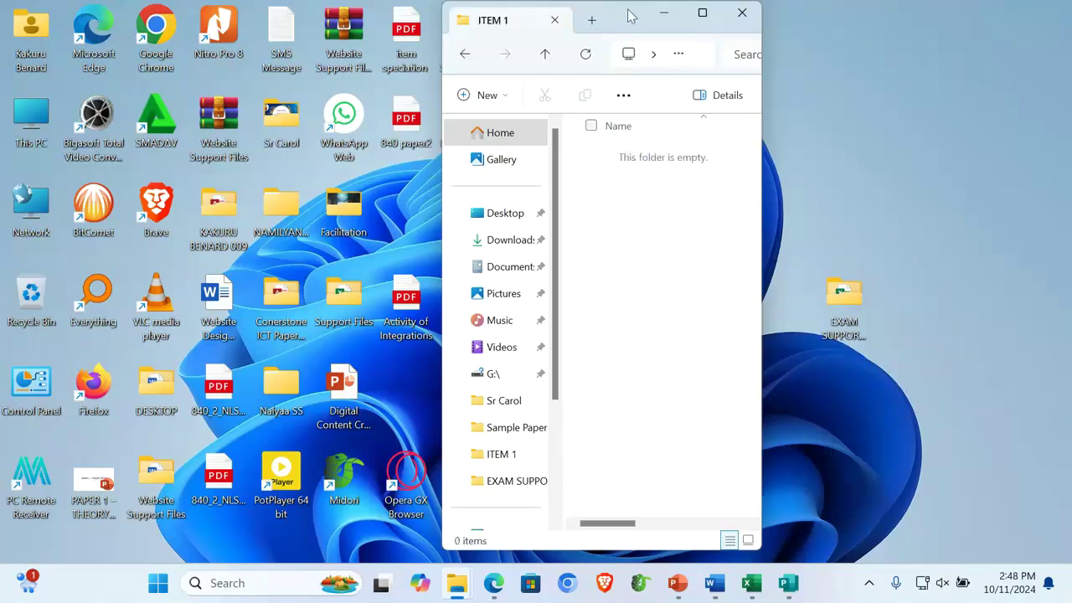
Move the window aside and briefly check EXAM SUPPORT FILES and the candidate's ITEM 2 folder
{"action": "left_click_drag", "start_coordinate": [624, 18], "coordinate": [430, 57]}
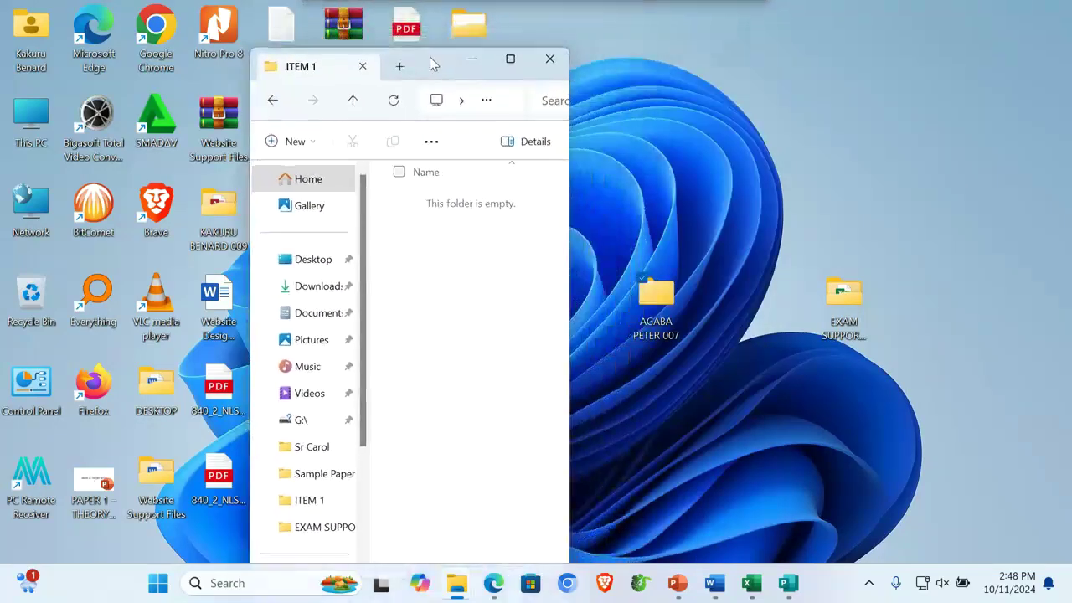
{"action": "double_click", "coordinate": [843, 307]}
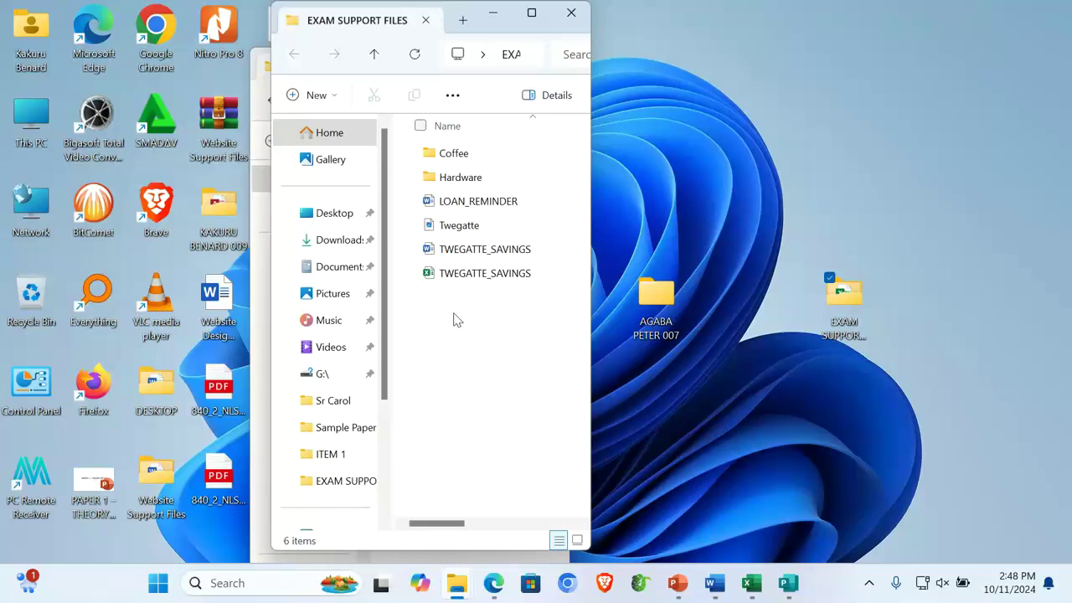
{"action": "left_click", "coordinate": [572, 13]}
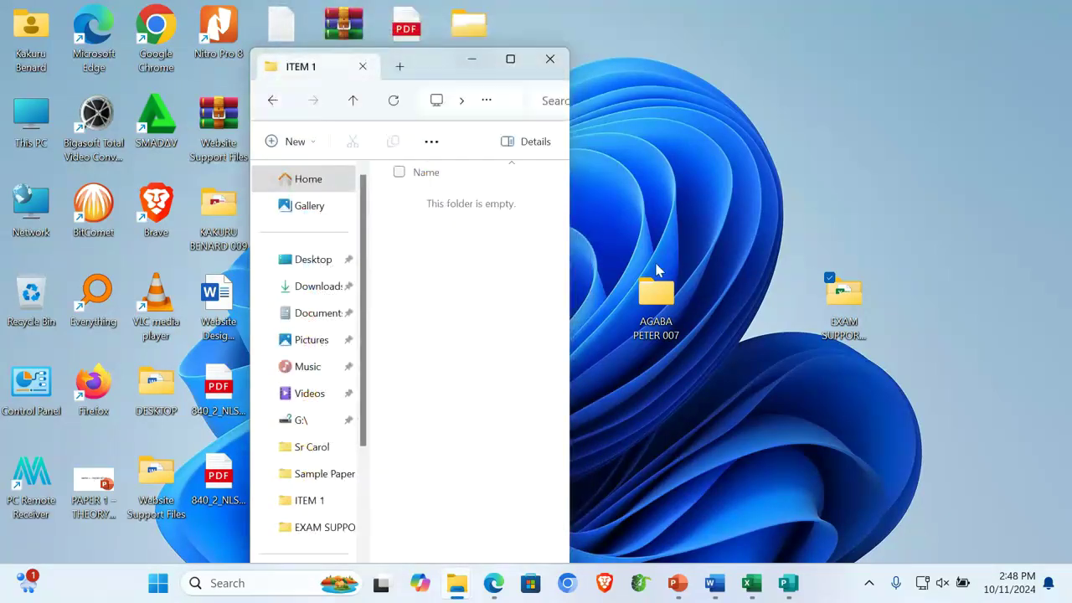
{"action": "left_click", "coordinate": [355, 102]}
{"action": "double_click", "coordinate": [430, 229]}
{"action": "left_click", "coordinate": [354, 102]}
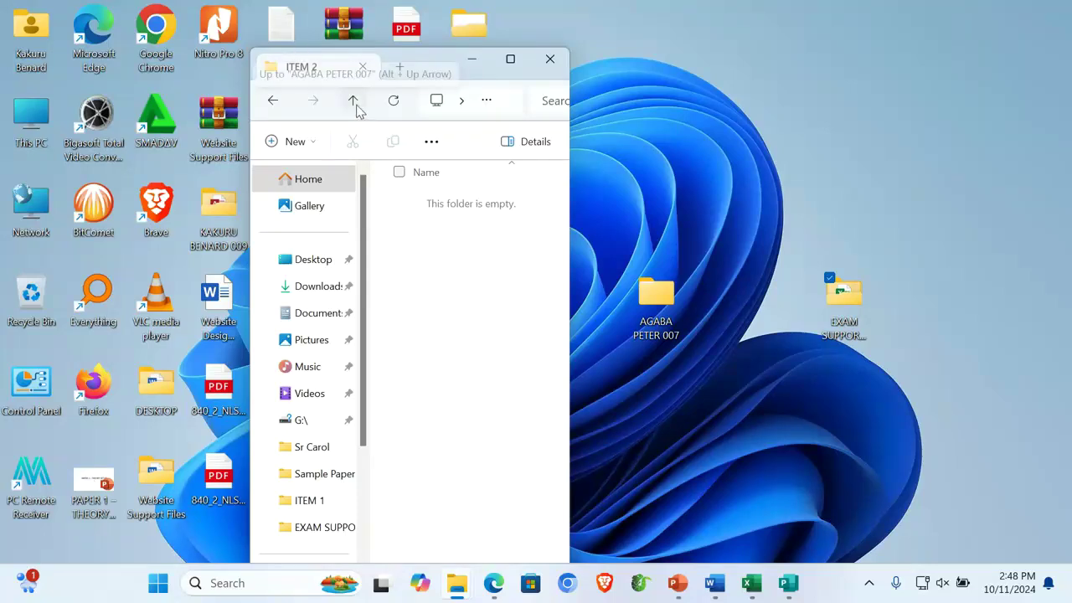
Open the Hardware folder in EXAM SUPPORT FILES 2024 and maximize its window
{"action": "double_click", "coordinate": [852, 318]}
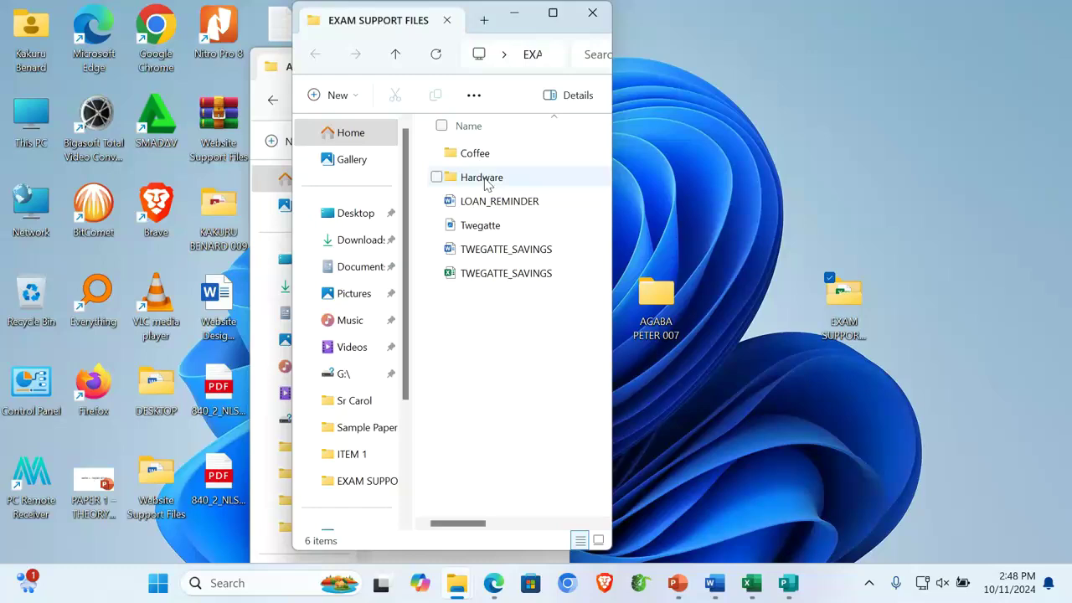
{"action": "double_click", "coordinate": [484, 177]}
{"action": "scroll", "coordinate": [532, 387], "scroll_direction": "down", "scroll_amount": 10}
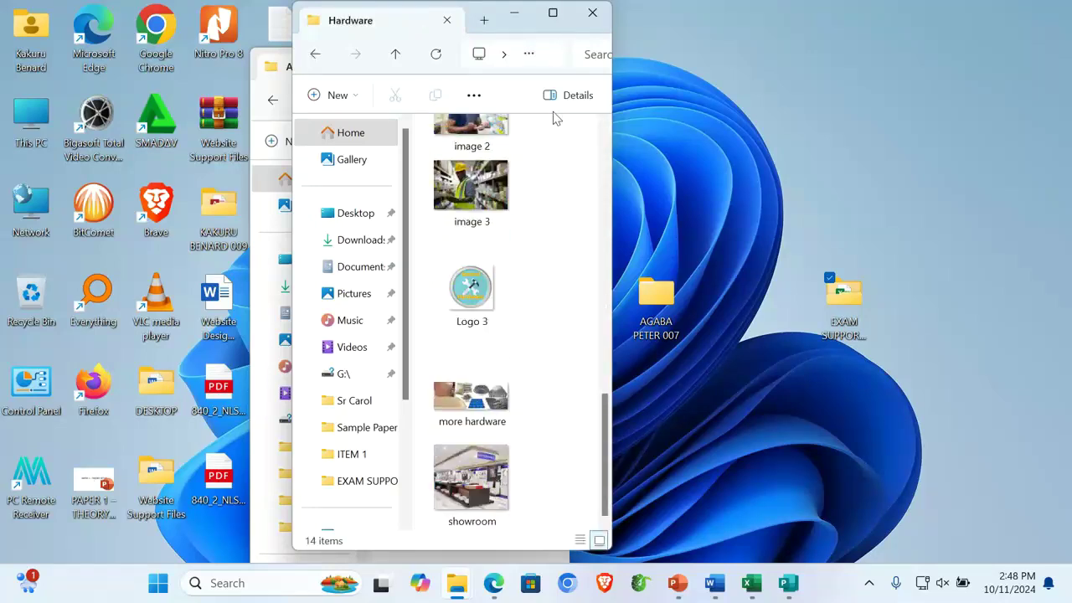
{"action": "left_click", "coordinate": [552, 13]}
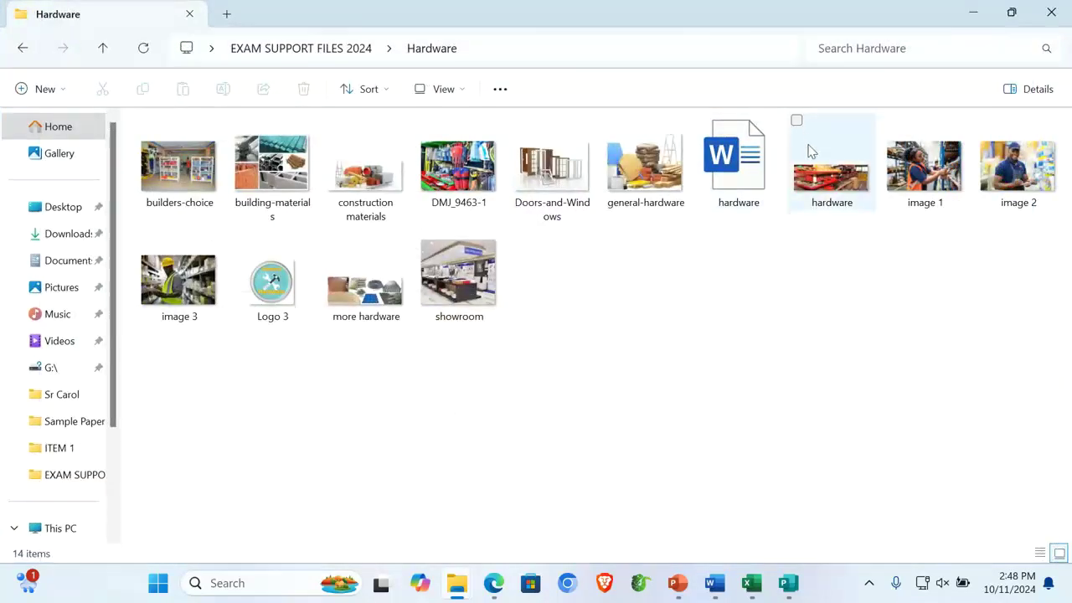
Open the hardware Word document and select the photo of the man with a clipboard
{"action": "double_click", "coordinate": [733, 179]}
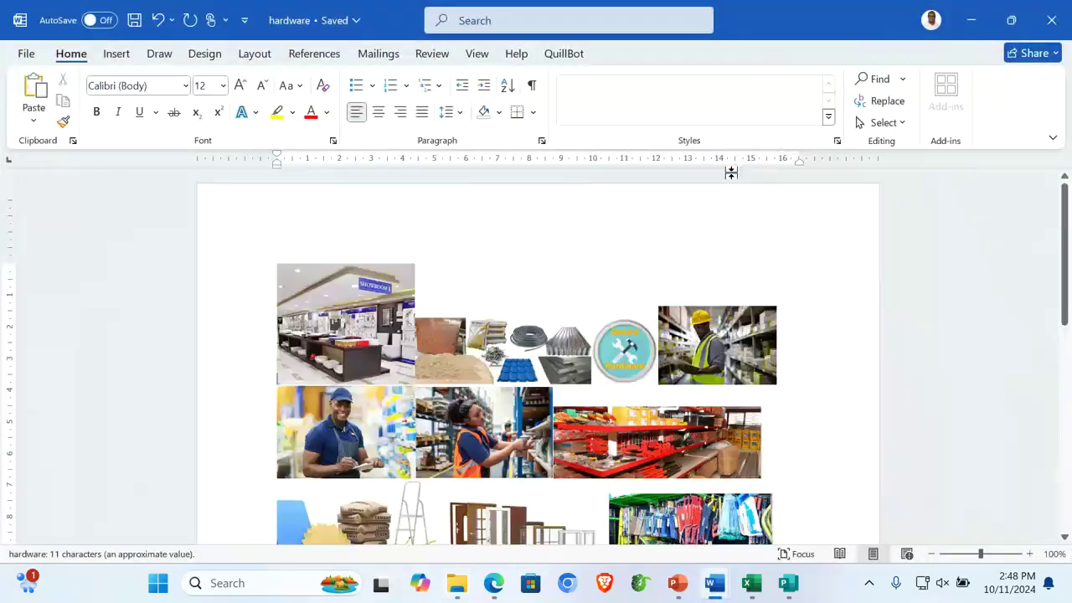
{"action": "scroll", "coordinate": [866, 343], "scroll_direction": "down", "scroll_amount": 2}
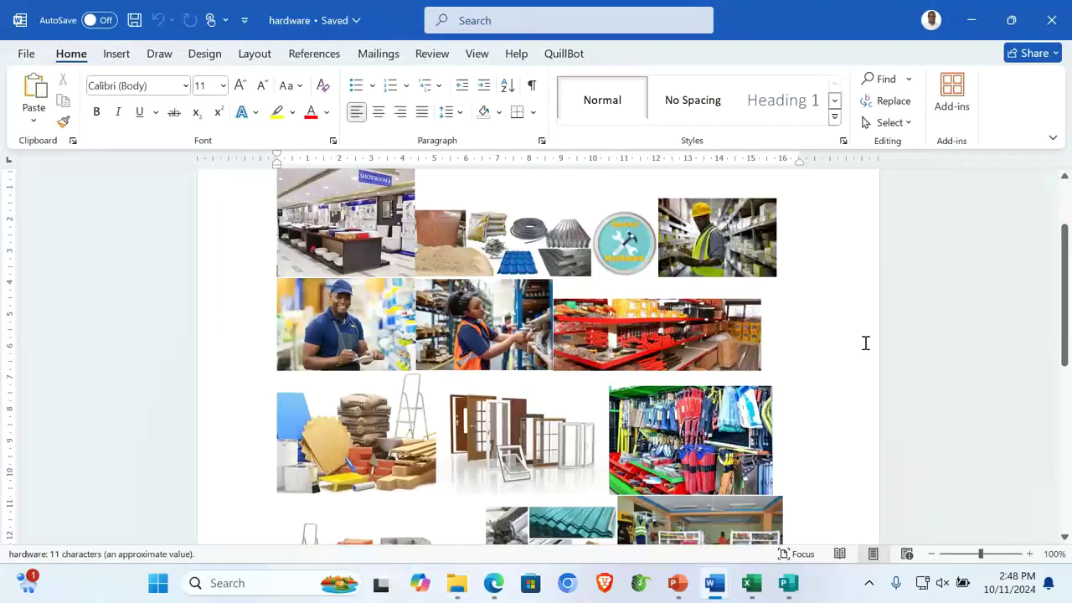
{"action": "left_click", "coordinate": [350, 332]}
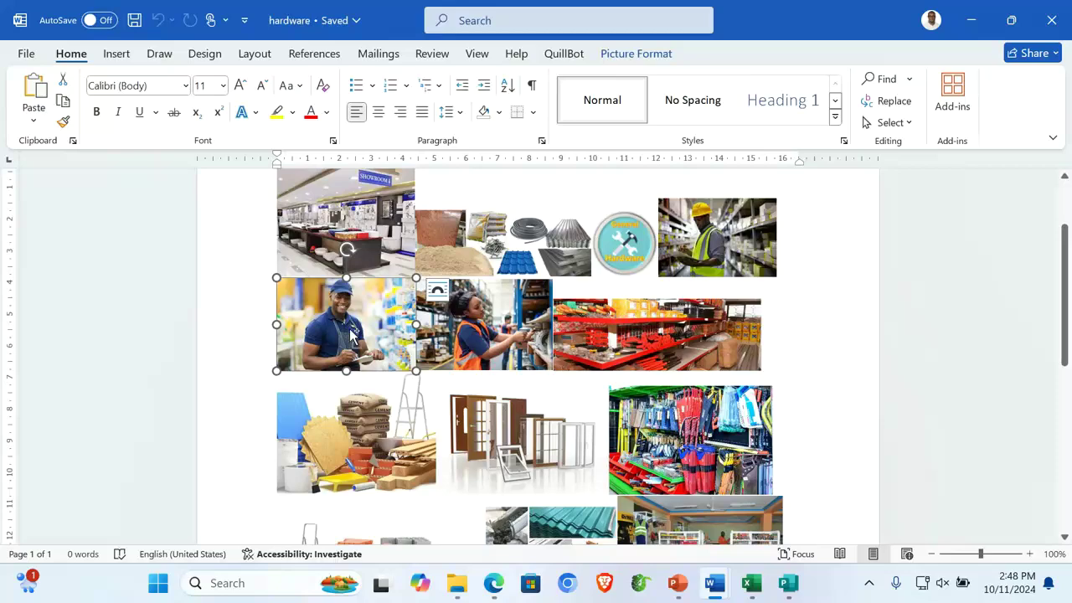
Place the cursor in Publication1's page 2 Kano introduction, then return to the hardware document
{"action": "mouse_move", "coordinate": [788, 583]}
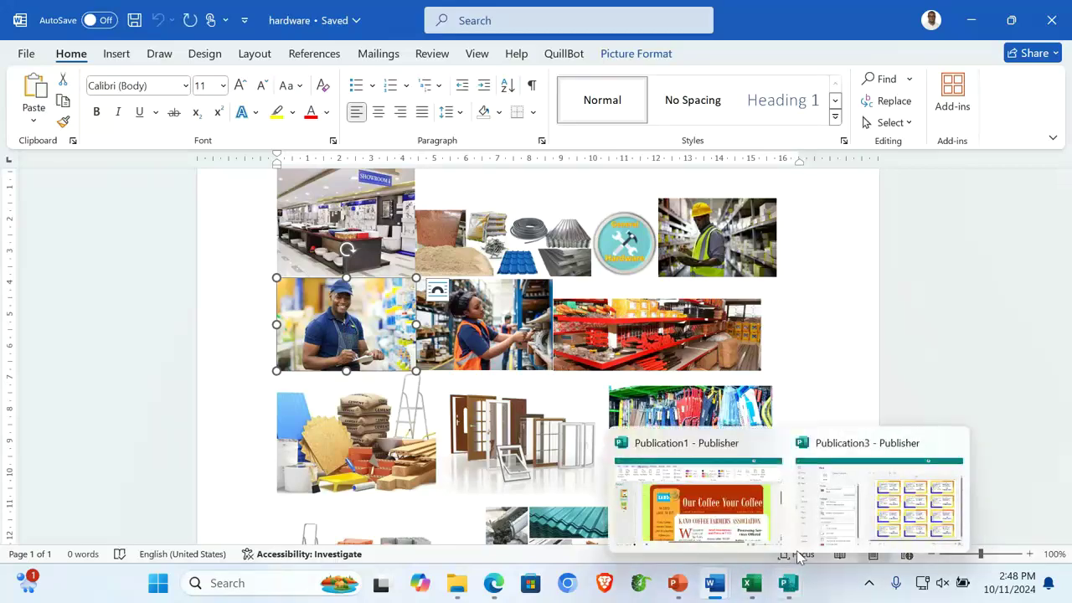
{"action": "left_click", "coordinate": [746, 508]}
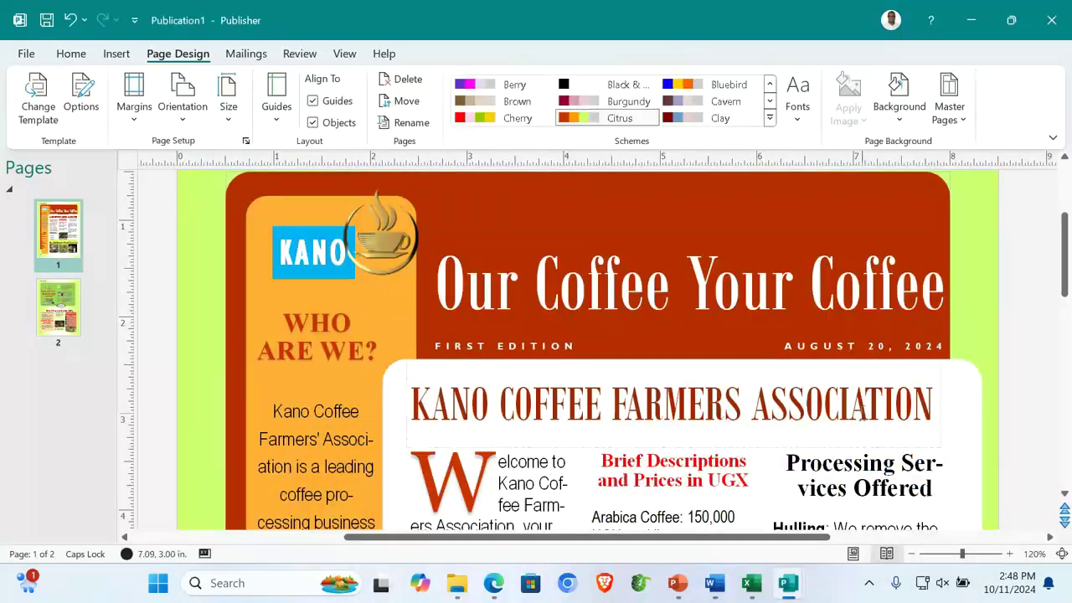
{"action": "scroll", "coordinate": [861, 412], "scroll_direction": "up", "scroll_amount": 2}
{"action": "scroll", "coordinate": [861, 413], "scroll_direction": "down", "scroll_amount": 10}
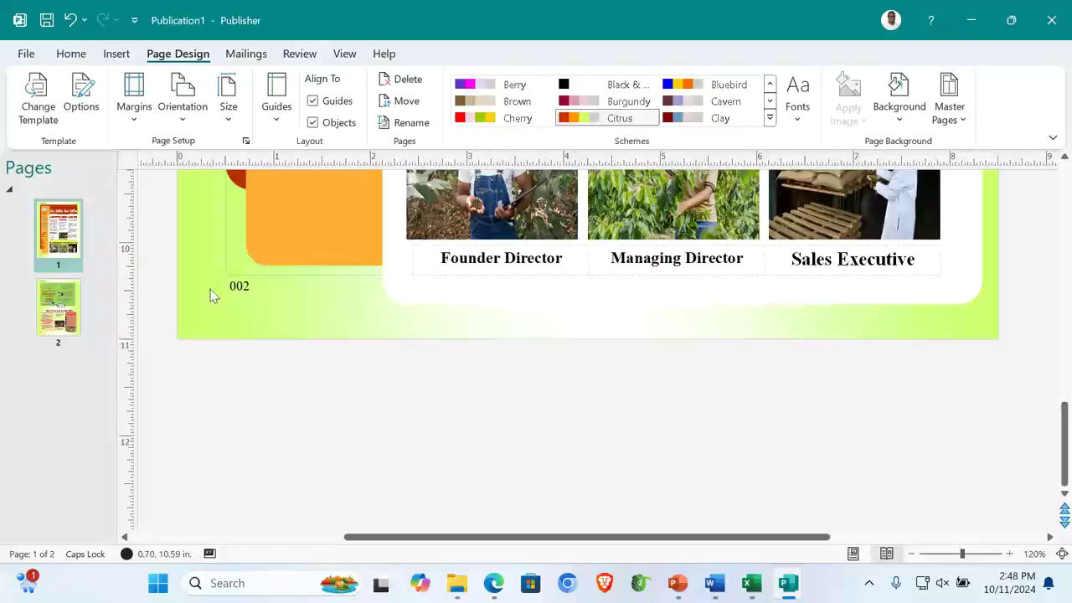
{"action": "left_click", "coordinate": [58, 308]}
{"action": "scroll", "coordinate": [519, 279], "scroll_direction": "up", "scroll_amount": 6}
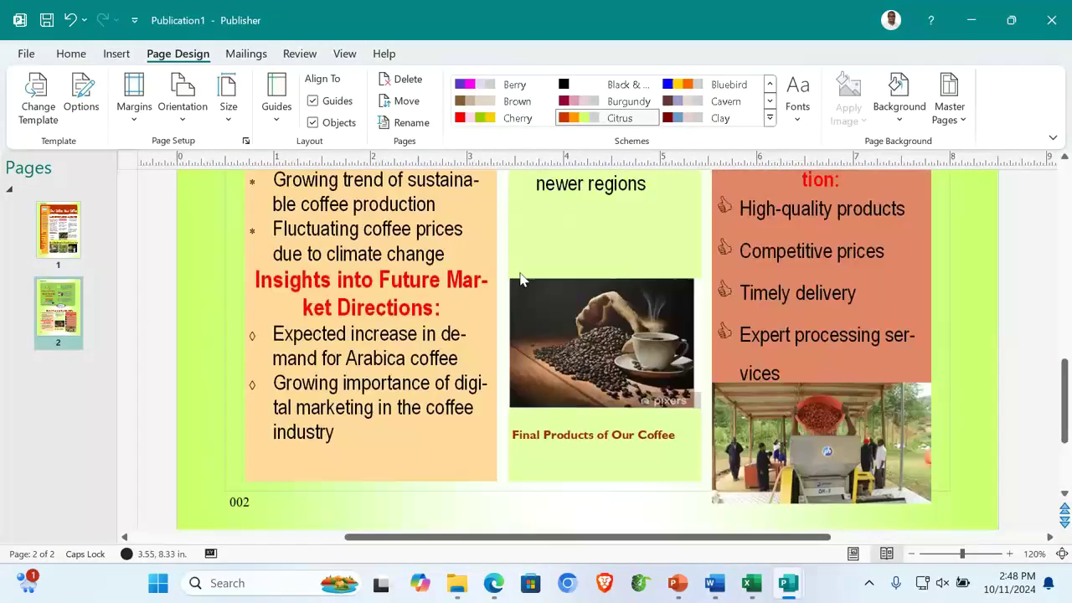
{"action": "scroll", "coordinate": [519, 279], "scroll_direction": "up", "scroll_amount": 5}
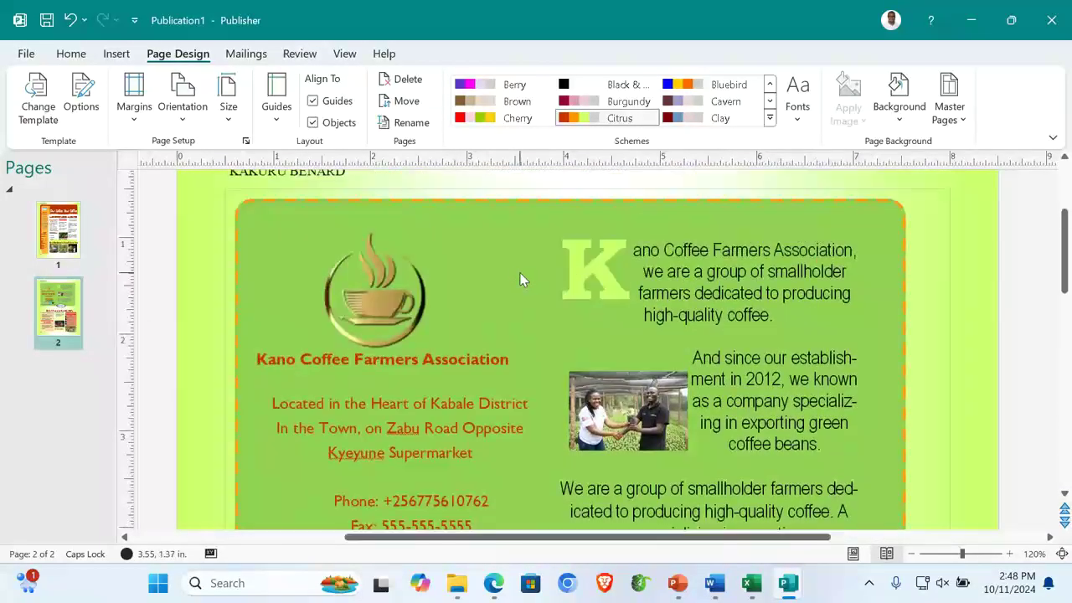
{"action": "left_click", "coordinate": [795, 343]}
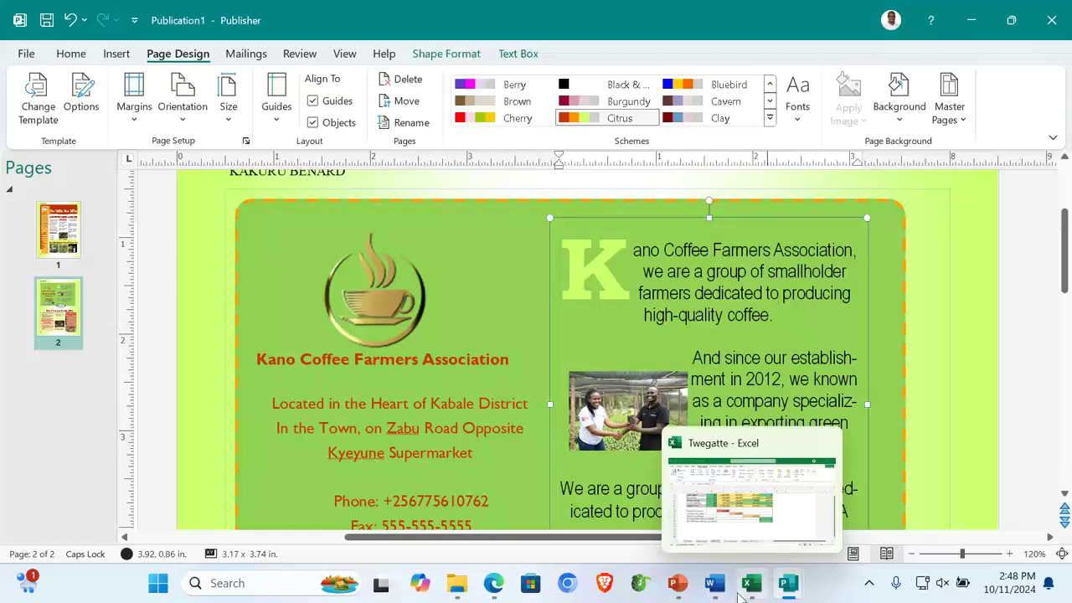
{"action": "mouse_move", "coordinate": [714, 584]}
{"action": "left_click", "coordinate": [806, 494]}
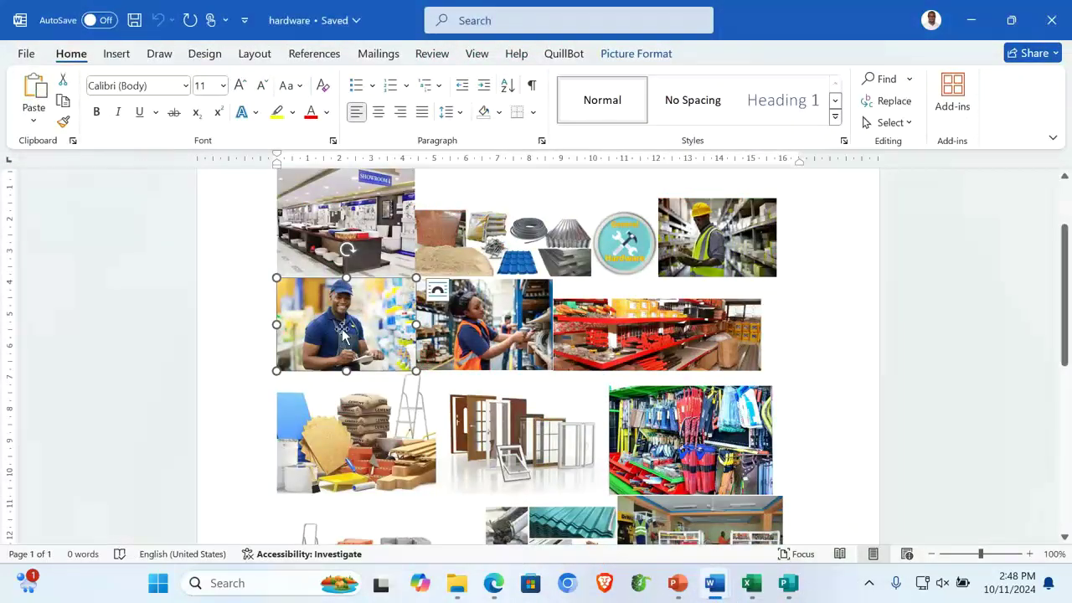
Paste the man photo on page 2, shrink it and place it beside the Kano heading
{"action": "mouse_move", "coordinate": [788, 584]}
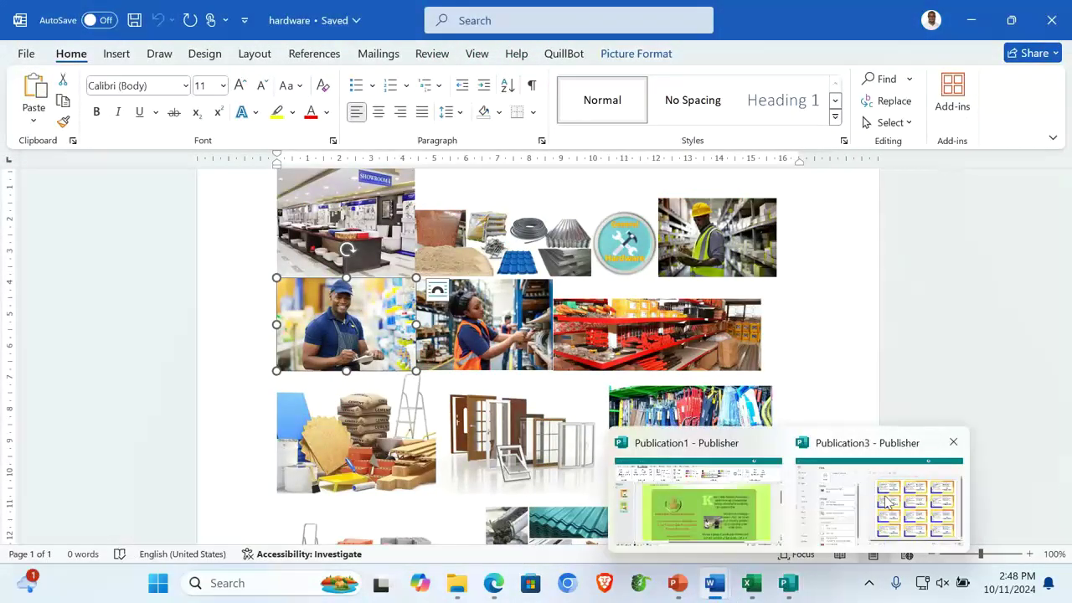
{"action": "left_click", "coordinate": [703, 503]}
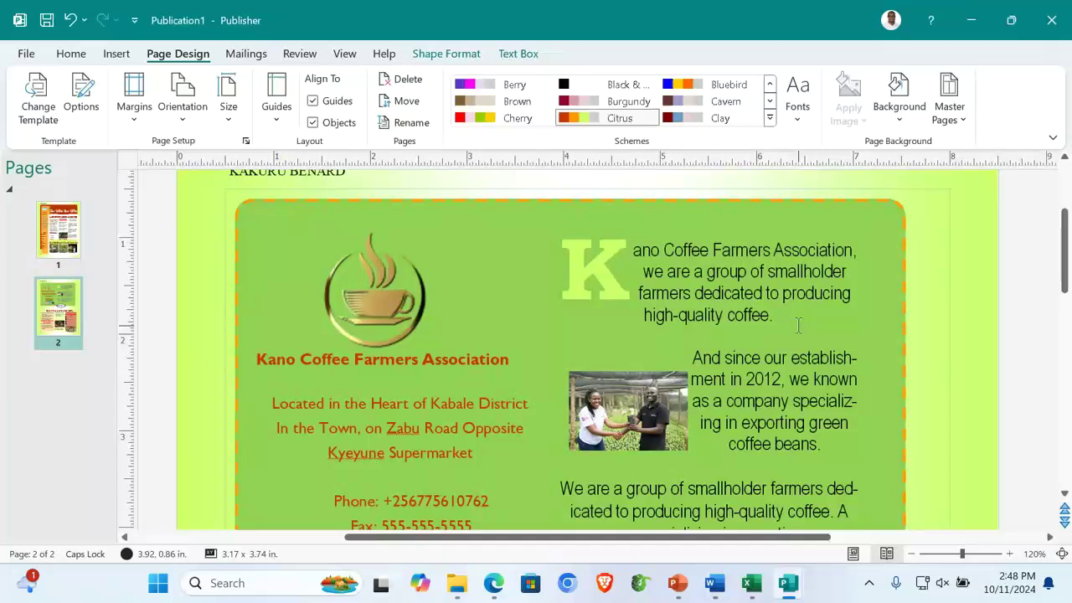
{"action": "key", "text": "ctrl+v"}
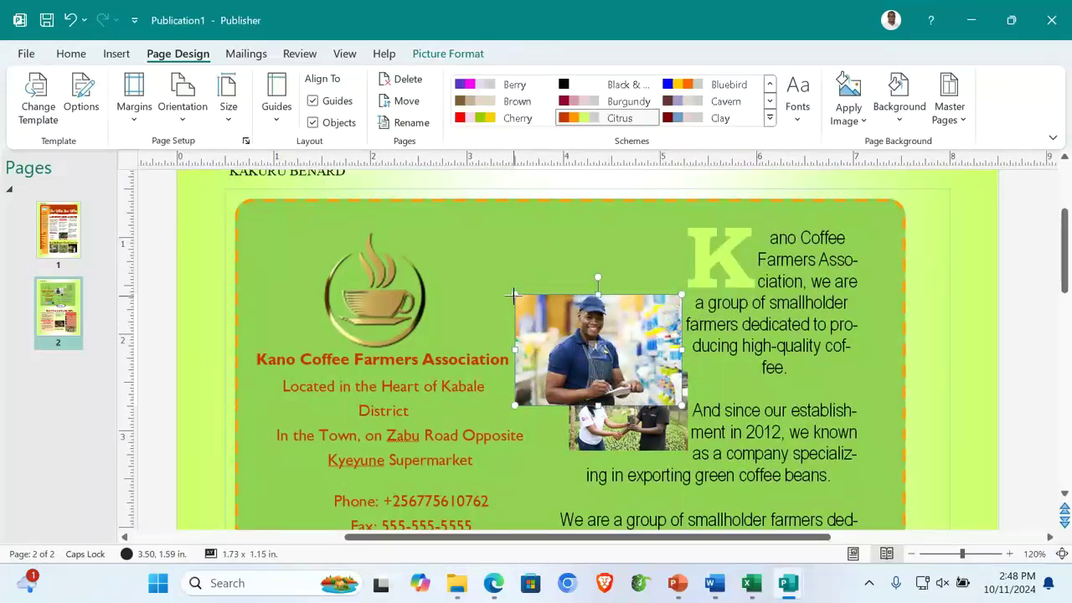
{"action": "left_click_drag", "start_coordinate": [514, 295], "coordinate": [553, 321]}
{"action": "left_click_drag", "start_coordinate": [668, 323], "coordinate": [793, 289]}
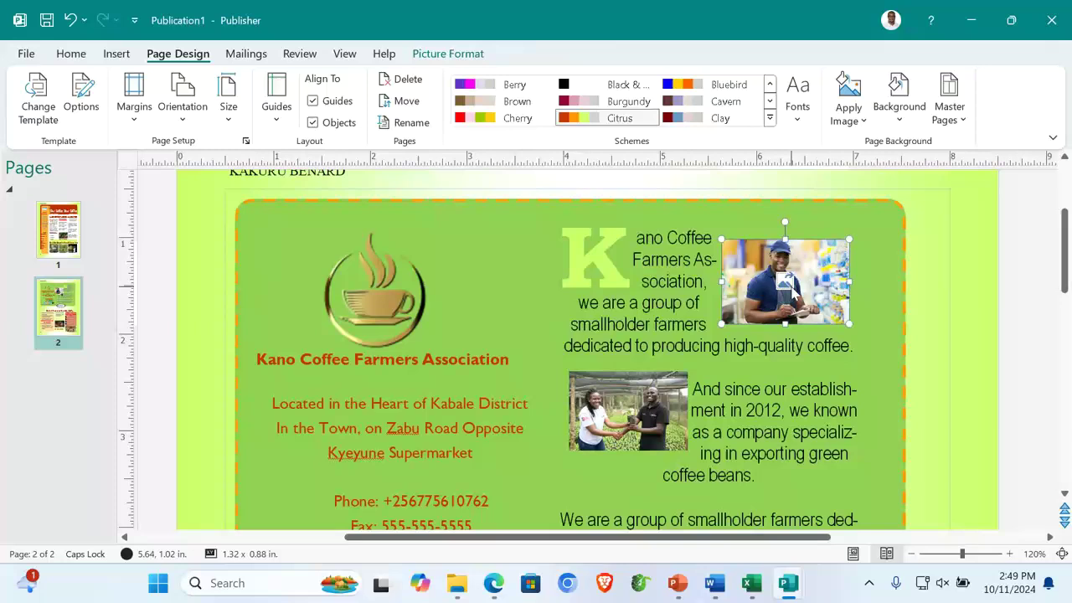
{"action": "left_click", "coordinate": [930, 297]}
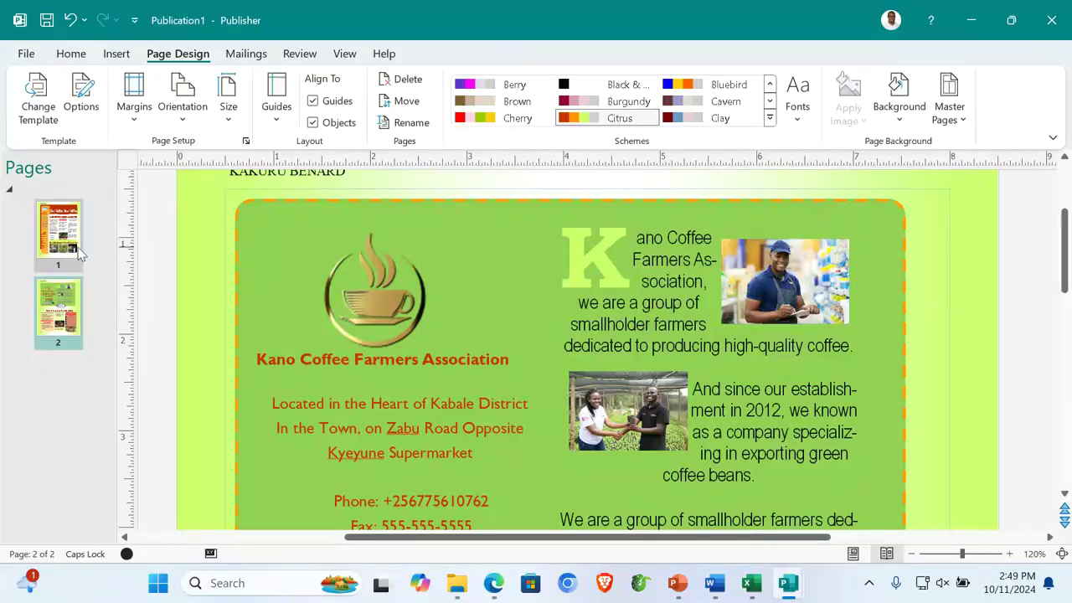
Show page 1, then select the doors-and-windows image in the hardware document
{"action": "left_click", "coordinate": [59, 228]}
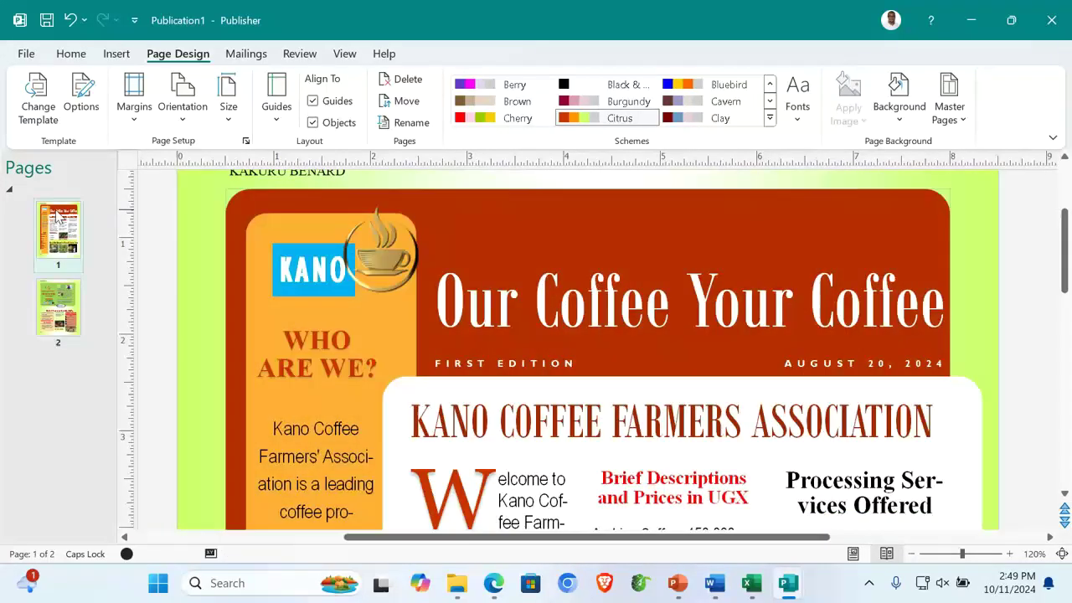
{"action": "mouse_move", "coordinate": [715, 584]}
{"action": "left_click", "coordinate": [773, 511]}
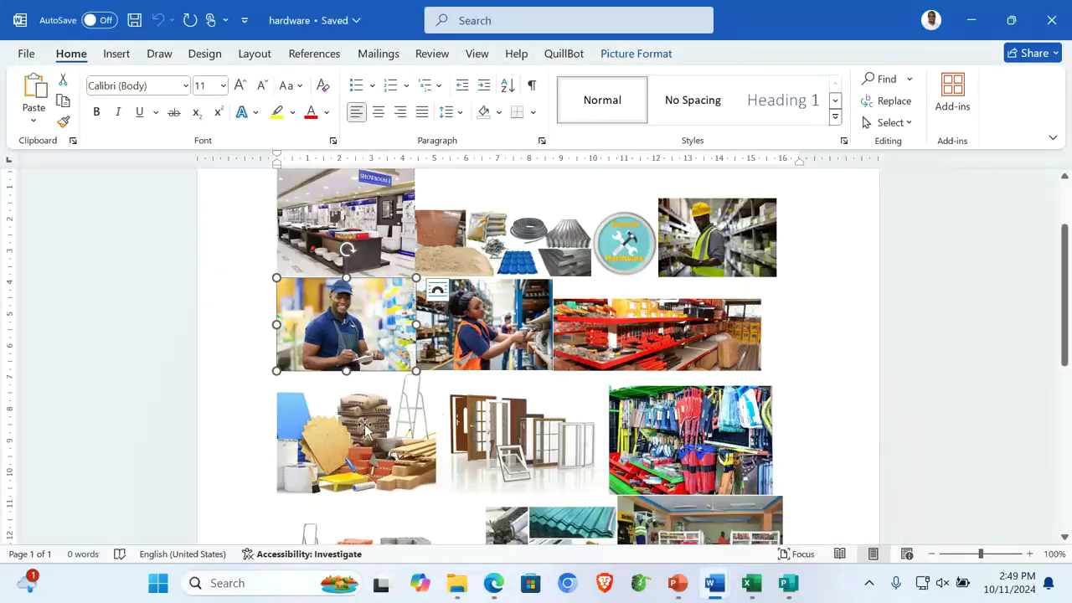
{"action": "scroll", "coordinate": [699, 423], "scroll_direction": "down", "scroll_amount": 2}
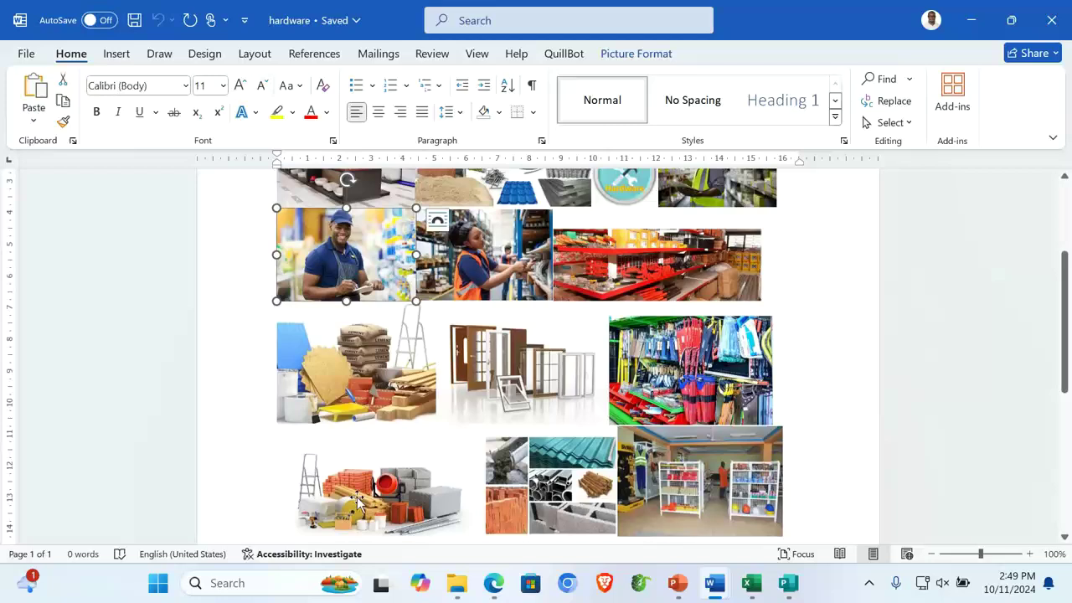
{"action": "left_click", "coordinate": [357, 500]}
{"action": "left_click", "coordinate": [540, 380]}
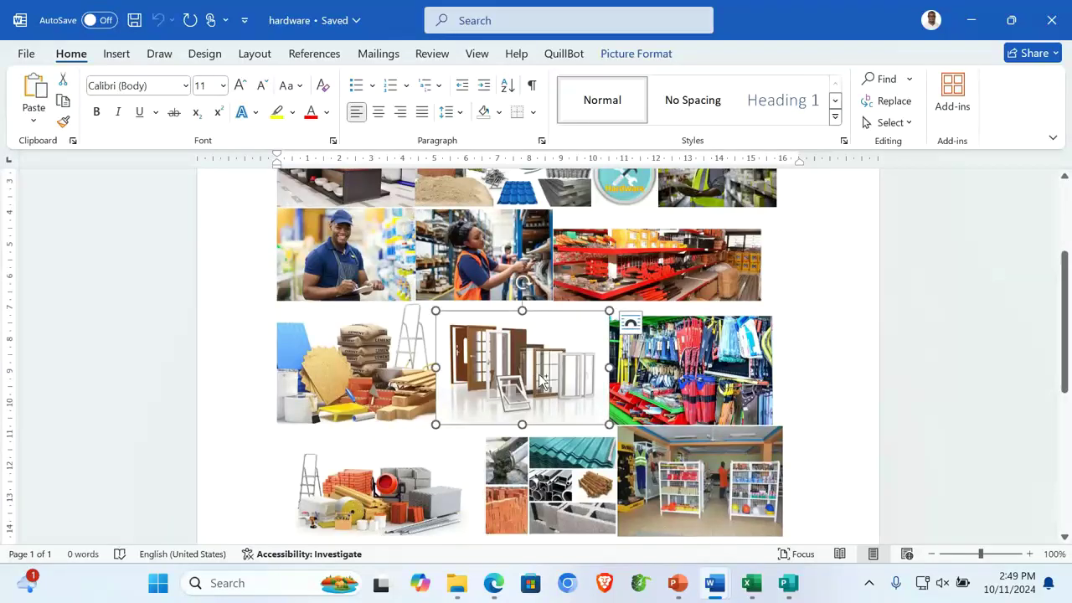
Paste the doors picture into the publication and move it within the Sorting text
{"action": "mouse_move", "coordinate": [788, 583]}
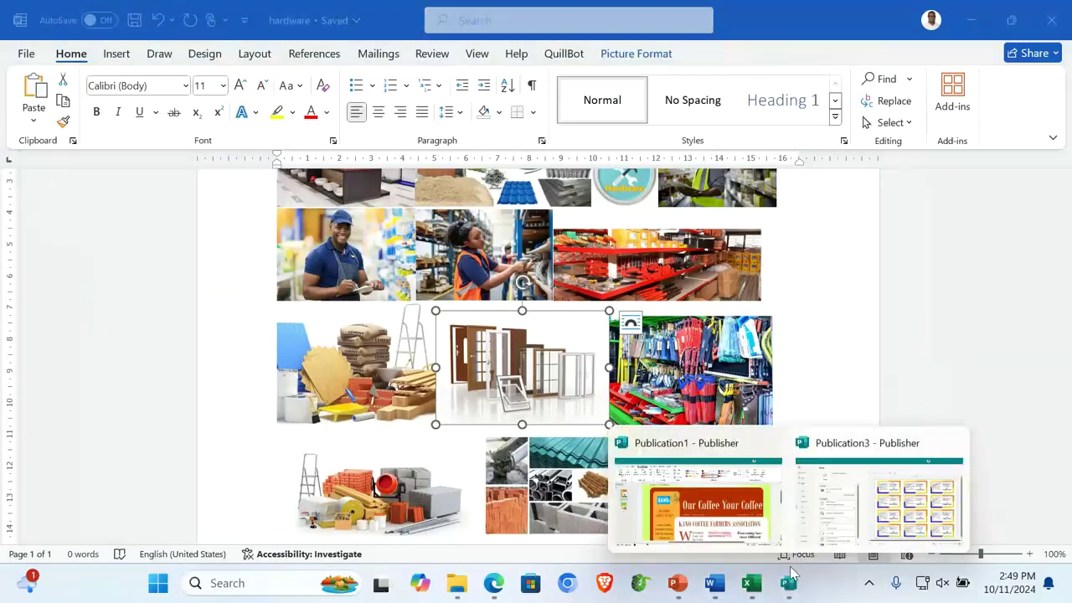
{"action": "left_click", "coordinate": [727, 518]}
{"action": "scroll", "coordinate": [829, 260], "scroll_direction": "down", "scroll_amount": 8}
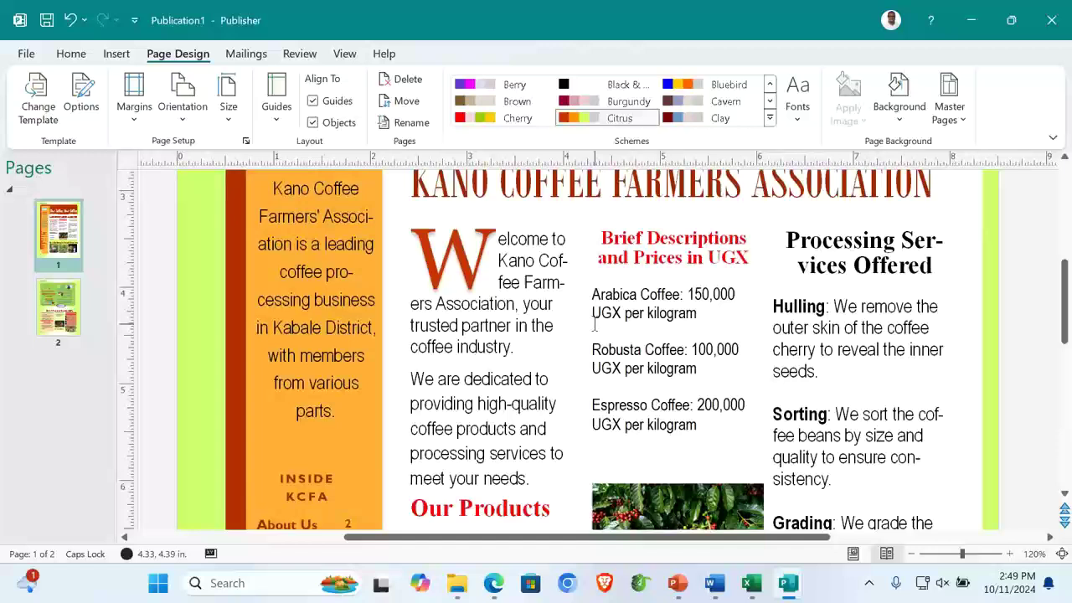
{"action": "left_click", "coordinate": [829, 260]}
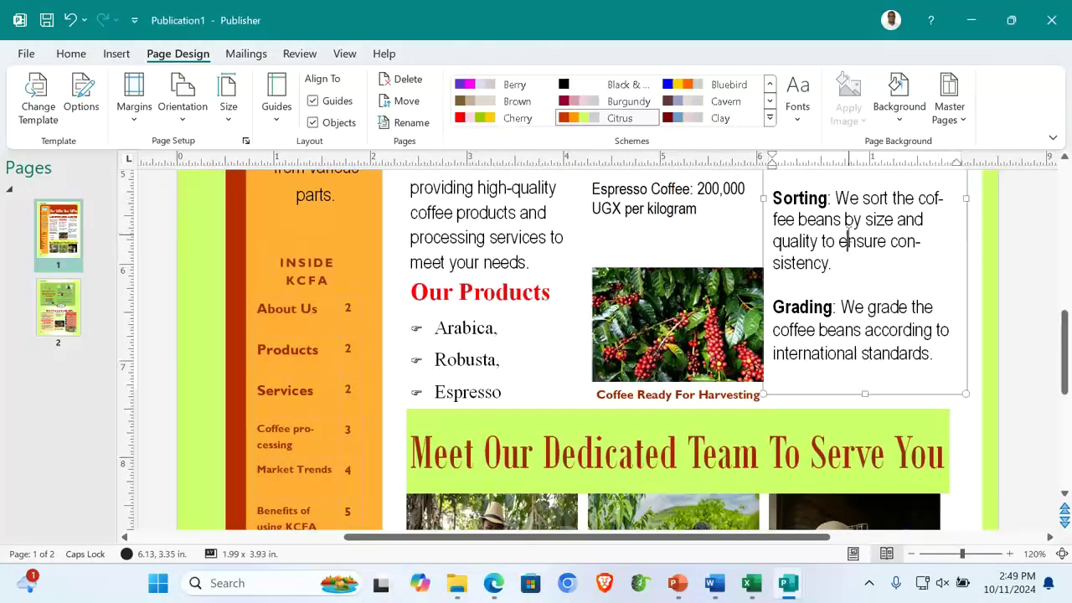
{"action": "key", "text": "ctrl+v"}
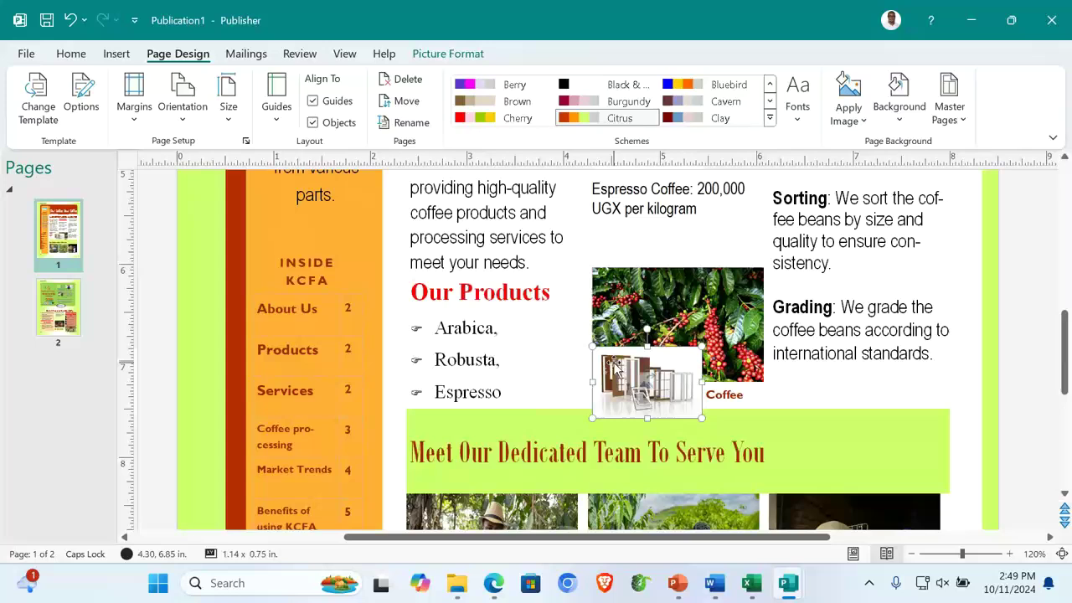
{"action": "left_click_drag", "start_coordinate": [616, 366], "coordinate": [840, 216]}
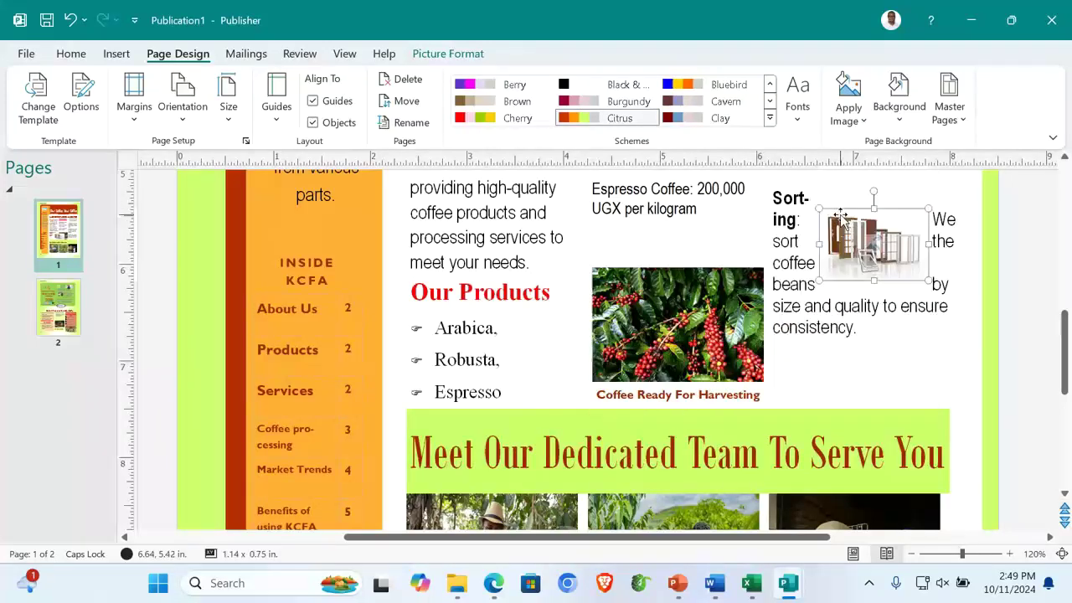
{"action": "left_click", "coordinate": [930, 346]}
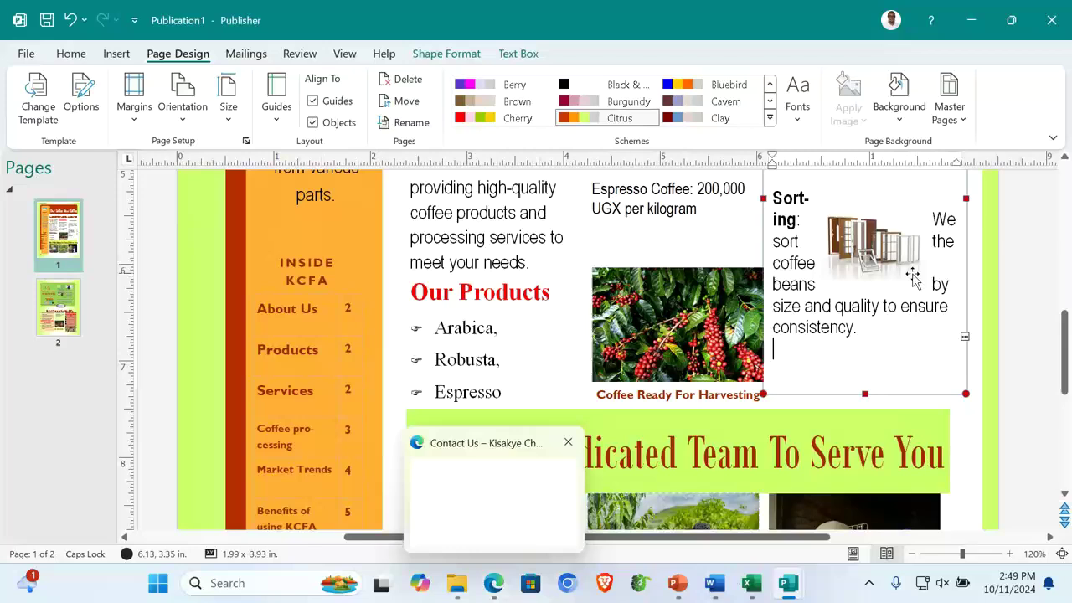
Insert the Twegatte picture from Desktop > EXAM SUPPORT FILES 2024 into page 2's middle column
{"action": "left_click", "coordinate": [1005, 333]}
{"action": "left_click", "coordinate": [51, 314]}
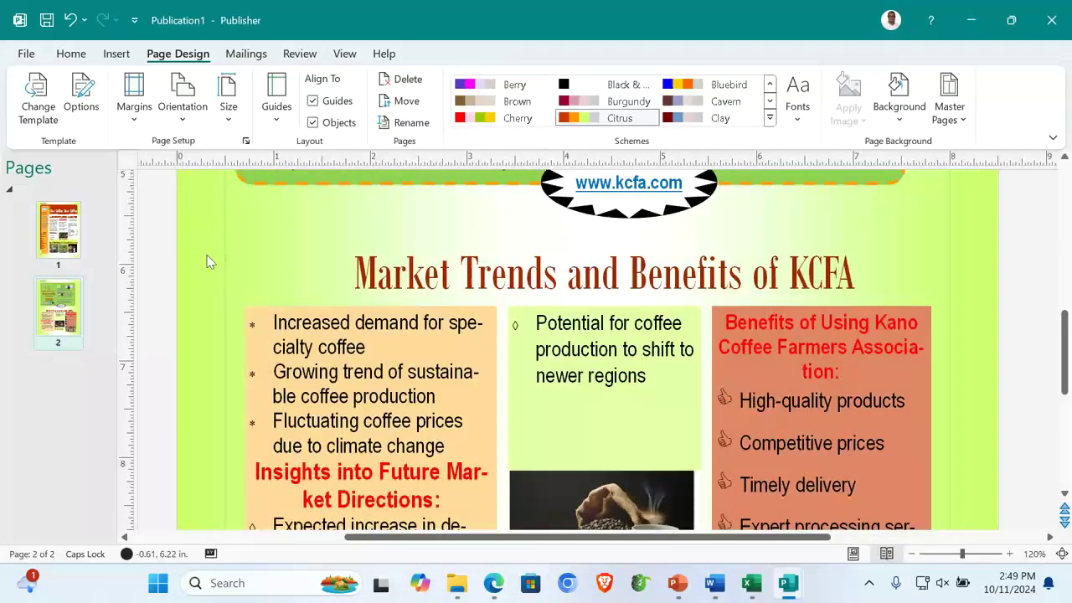
{"action": "left_click", "coordinate": [480, 270]}
{"action": "left_click", "coordinate": [590, 375]}
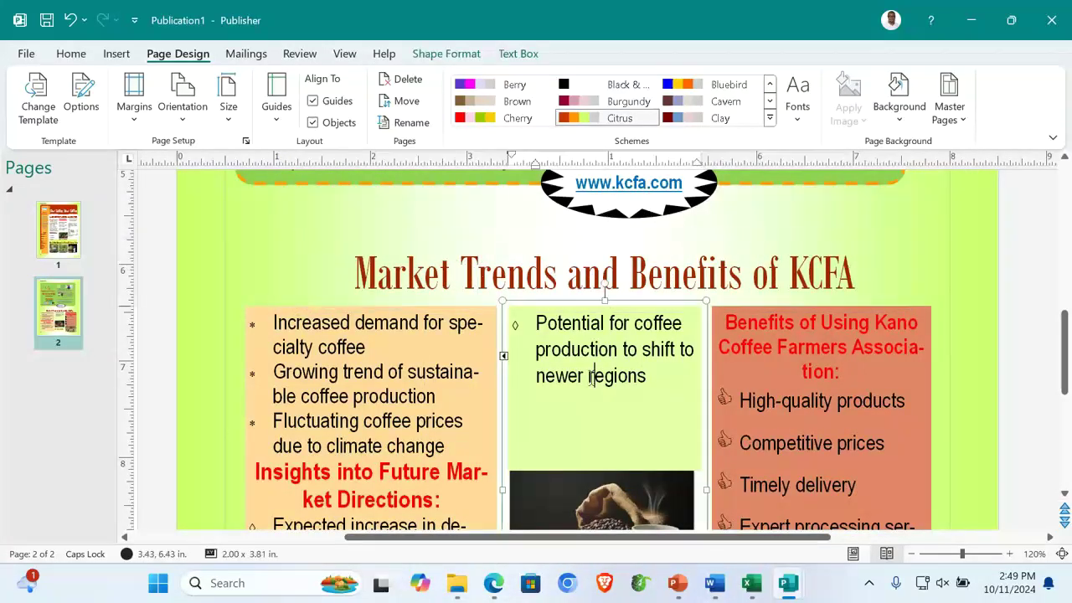
{"action": "left_click", "coordinate": [118, 55]}
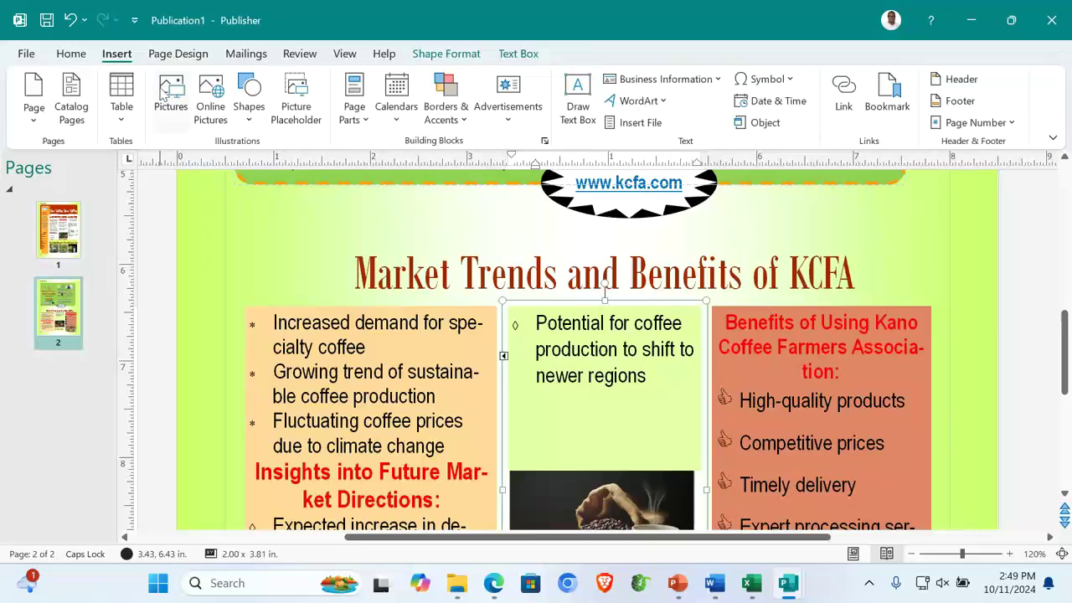
{"action": "left_click", "coordinate": [163, 92]}
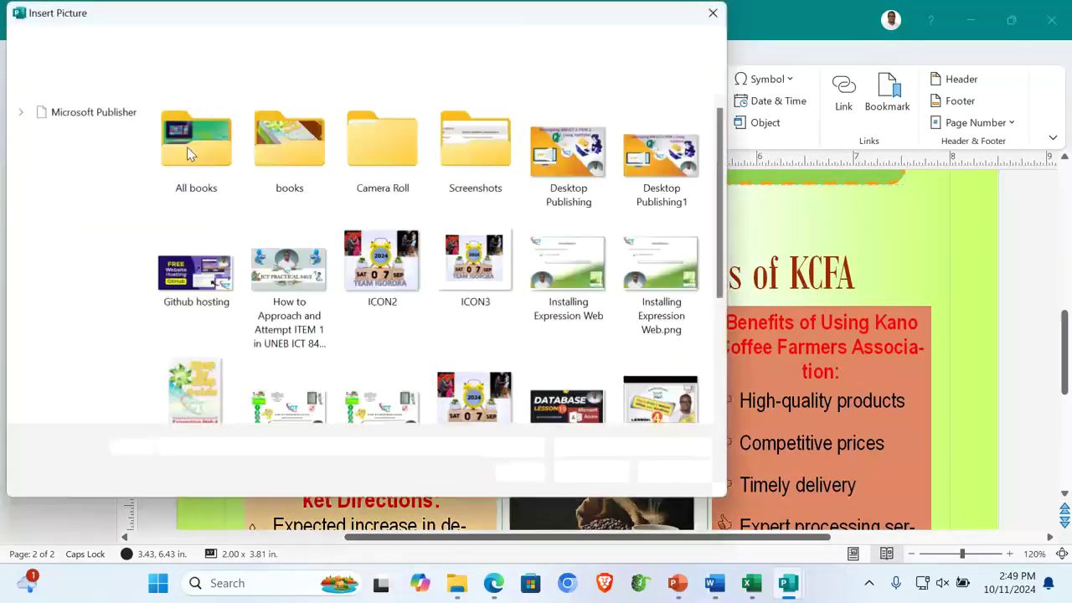
{"action": "left_click", "coordinate": [59, 164]}
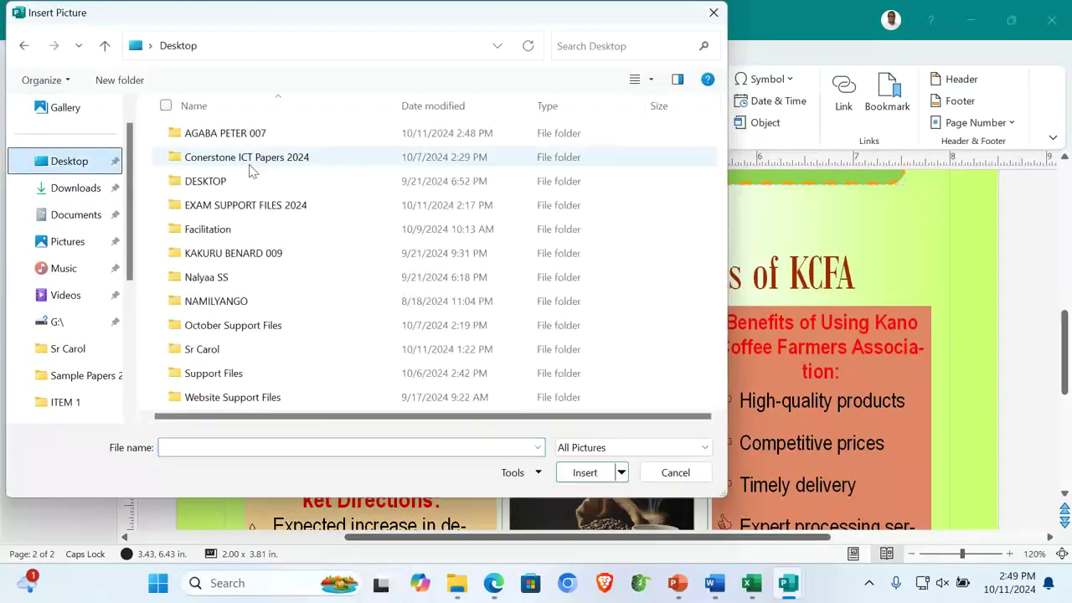
{"action": "left_click", "coordinate": [243, 215]}
{"action": "double_click", "coordinate": [243, 215]}
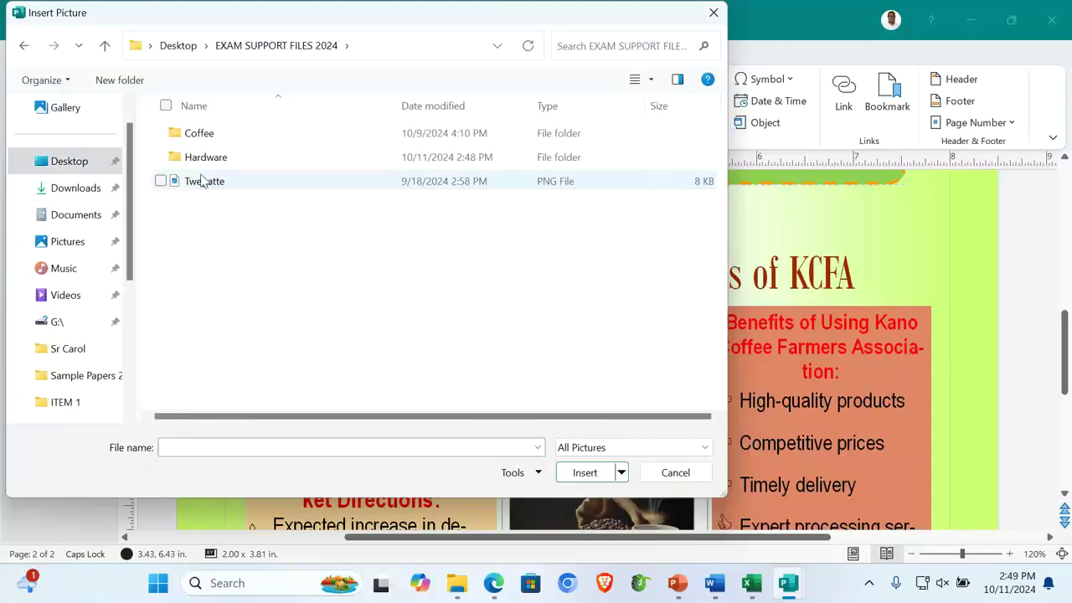
{"action": "double_click", "coordinate": [201, 179]}
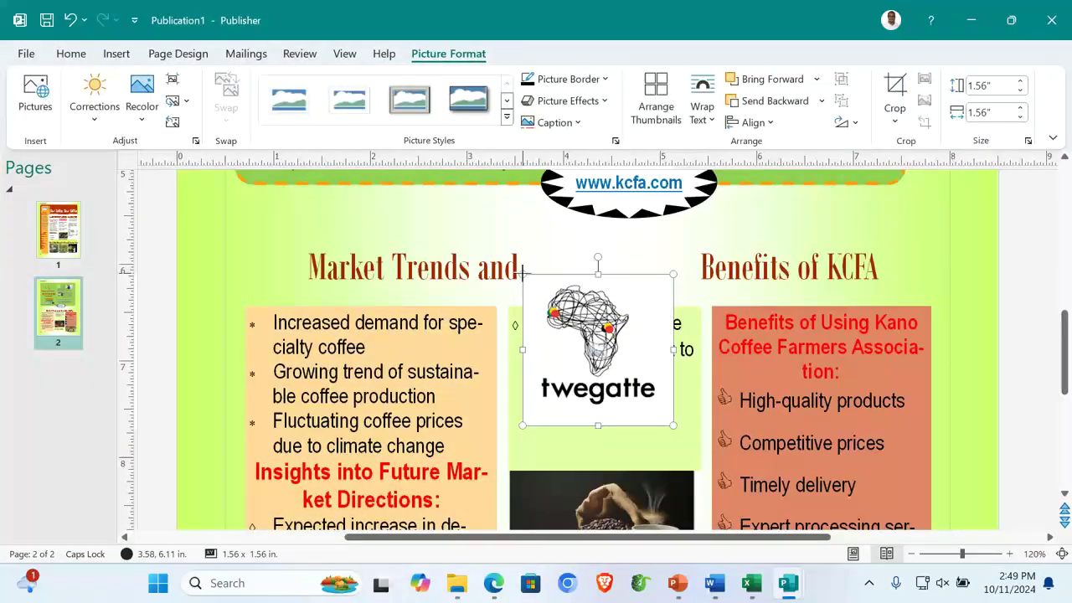
Shrink the Twegatte logo to 0.78 inches and place it below 'newer regions'
{"action": "left_click_drag", "start_coordinate": [522, 274], "coordinate": [598, 350]}
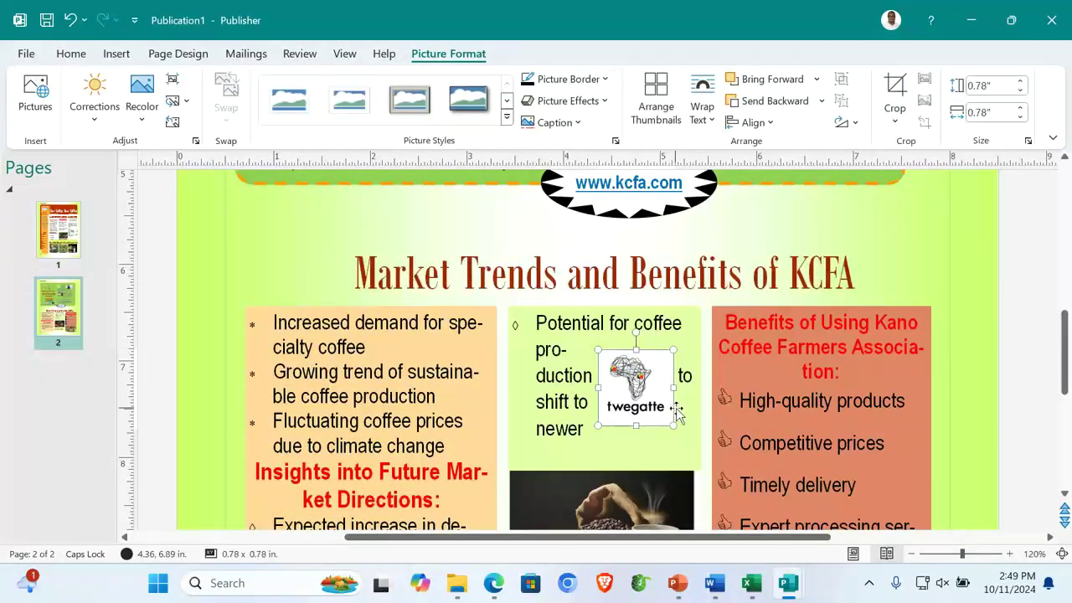
{"action": "left_click_drag", "start_coordinate": [618, 361], "coordinate": [635, 384]}
{"action": "left_click", "coordinate": [758, 377]}
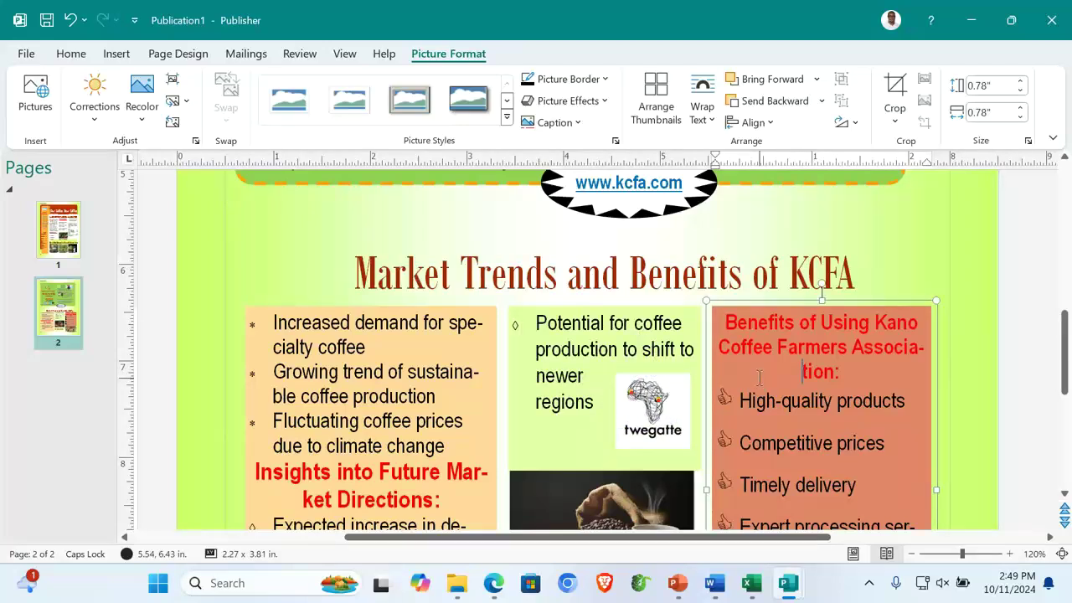
{"action": "scroll", "coordinate": [758, 376], "scroll_direction": "up", "scroll_amount": 1}
{"action": "scroll", "coordinate": [759, 378], "scroll_direction": "up", "scroll_amount": 3}
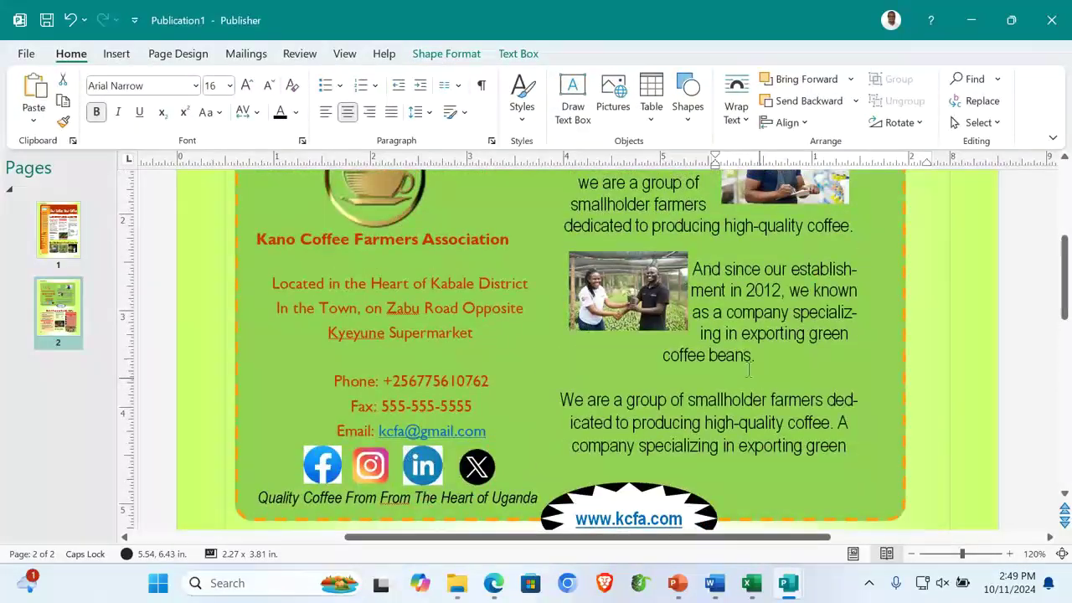
Draw an oval shape at the right edge of page 2
{"action": "left_click", "coordinate": [116, 53]}
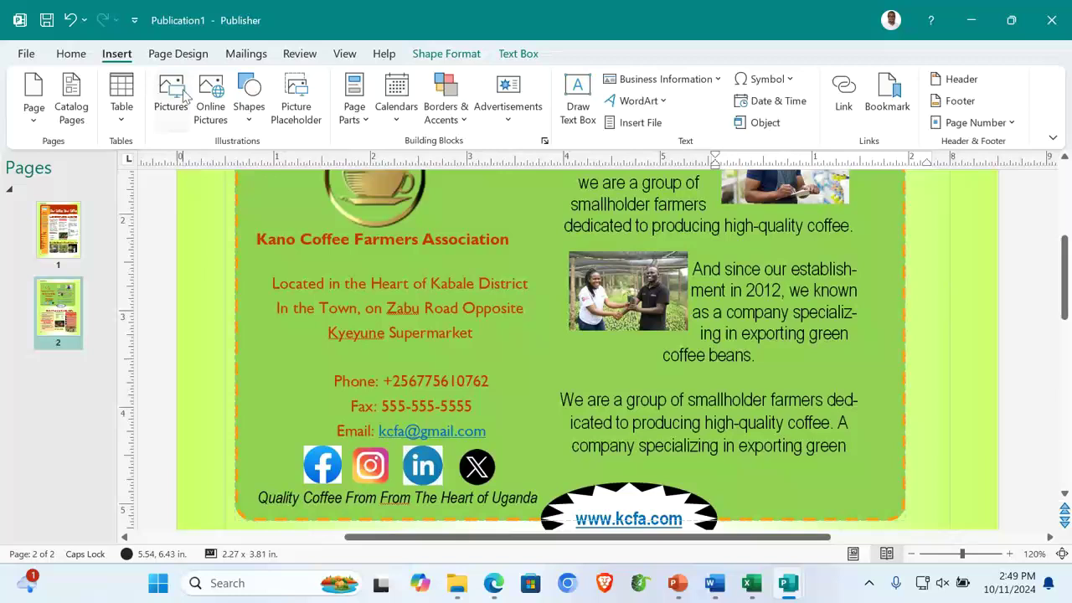
{"action": "left_click", "coordinate": [245, 119]}
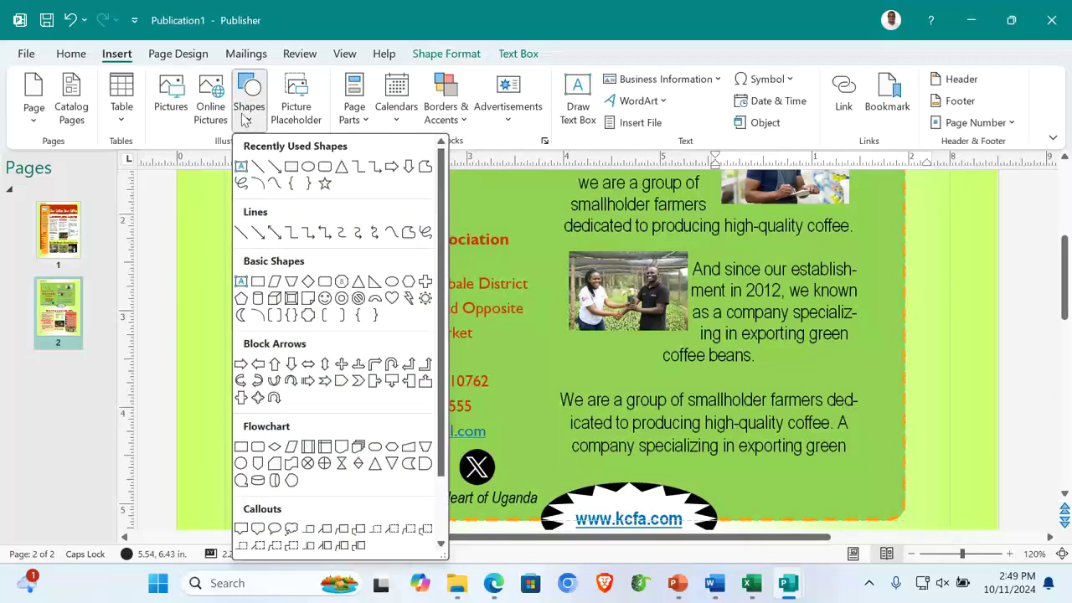
{"action": "left_click", "coordinate": [308, 167]}
{"action": "mouse_move", "coordinate": [750, 311]}
{"action": "left_mouse_down"}
{"action": "mouse_move", "coordinate": [814, 366]}
{"action": "mouse_move", "coordinate": [854, 433]}
{"action": "left_mouse_up"}
Fill the oval with the Twegatte picture from Desktop > EXAM SUPPORT FILES 2024
{"action": "left_click", "coordinate": [427, 57]}
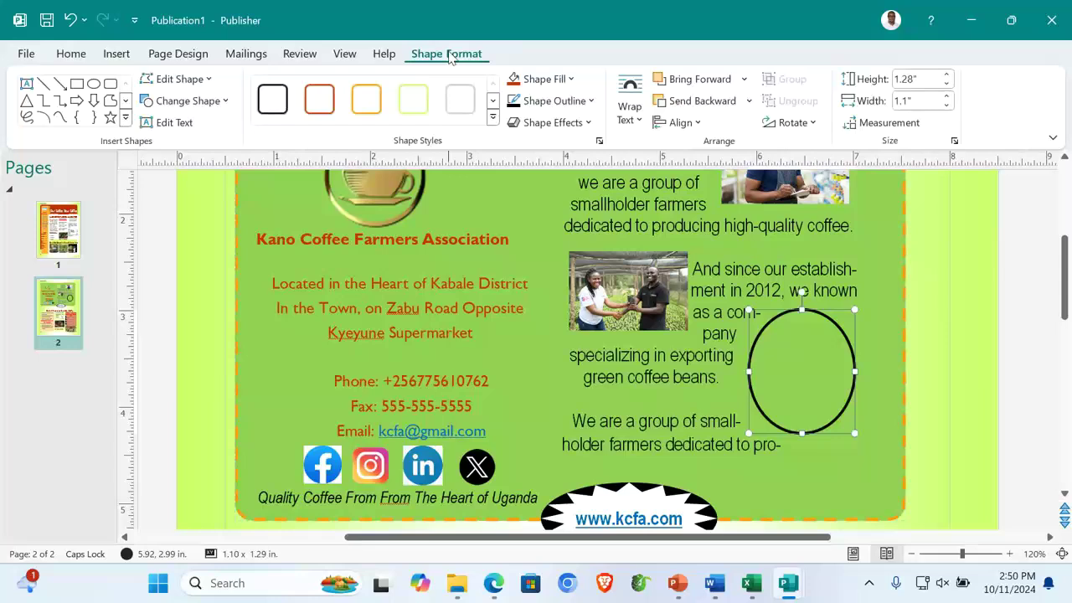
{"action": "left_click", "coordinate": [571, 79]}
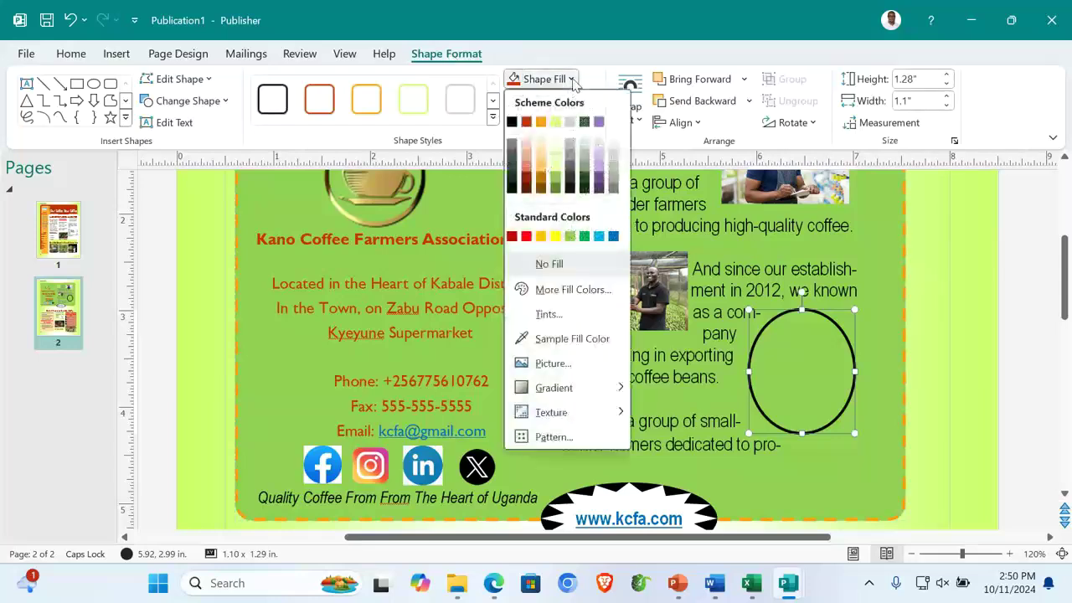
{"action": "left_click", "coordinate": [553, 364]}
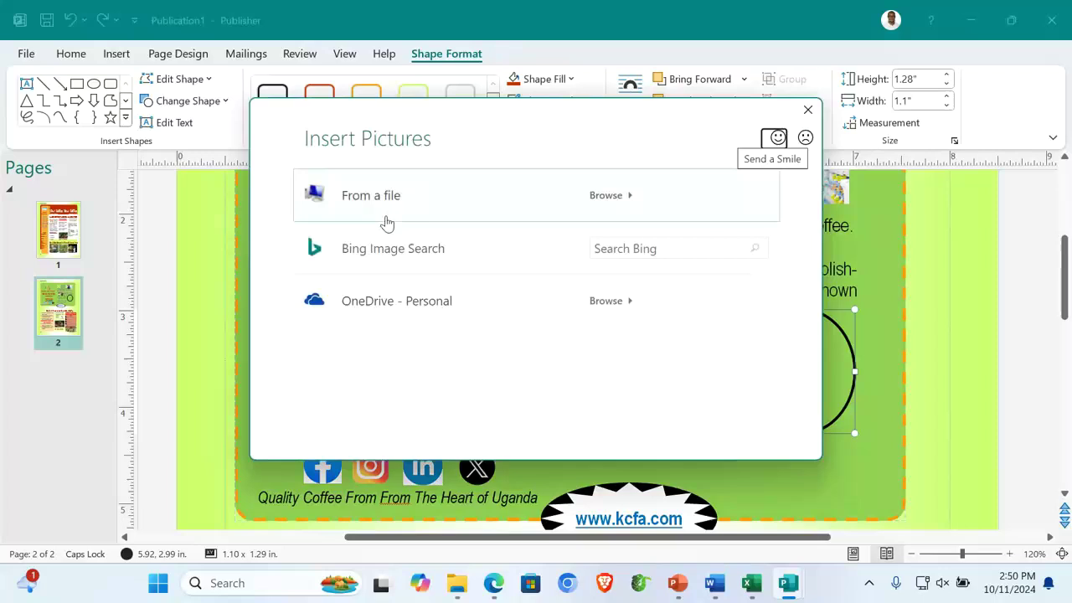
{"action": "left_click", "coordinate": [371, 192]}
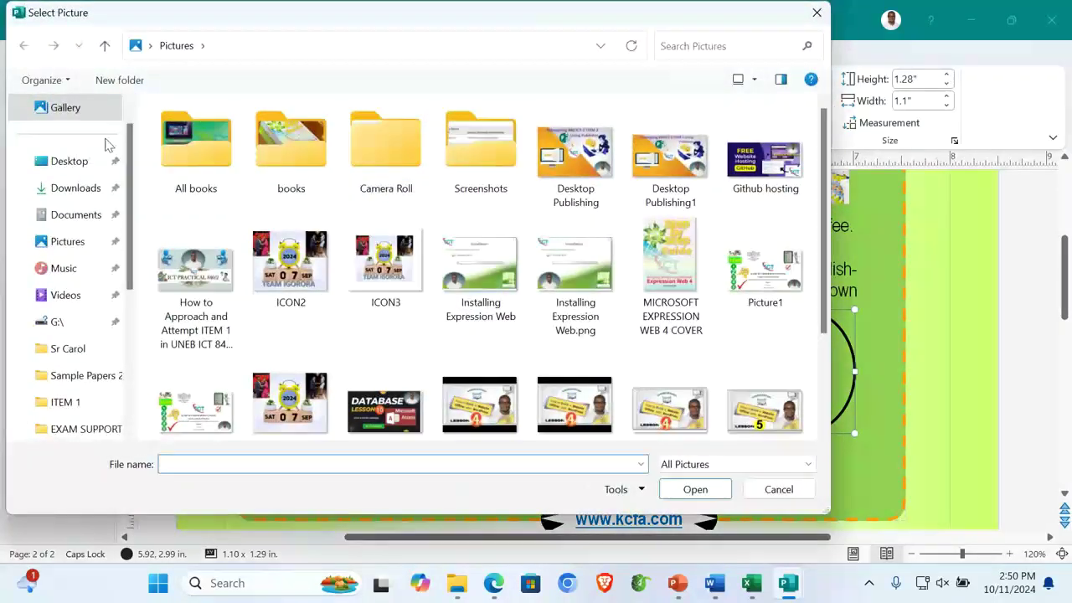
{"action": "left_click", "coordinate": [80, 164]}
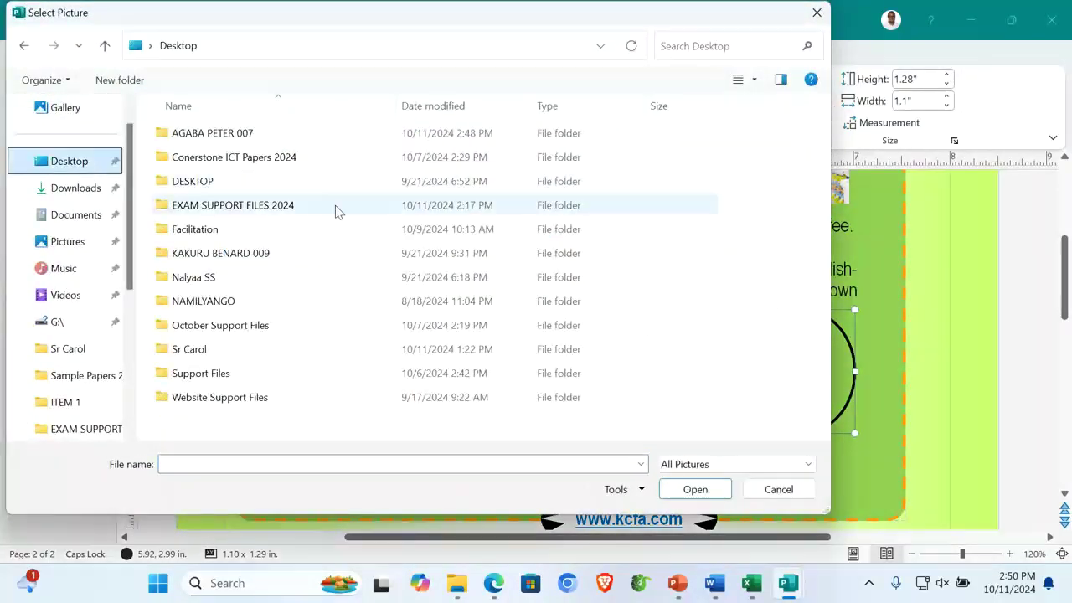
{"action": "double_click", "coordinate": [230, 205]}
{"action": "double_click", "coordinate": [192, 187]}
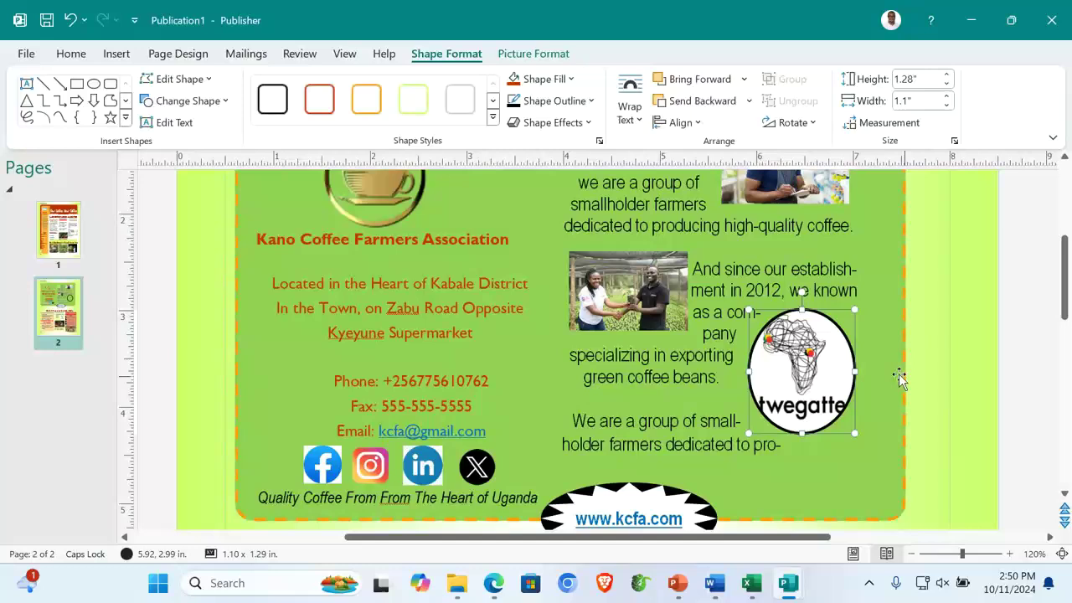
{"action": "left_click", "coordinate": [892, 373]}
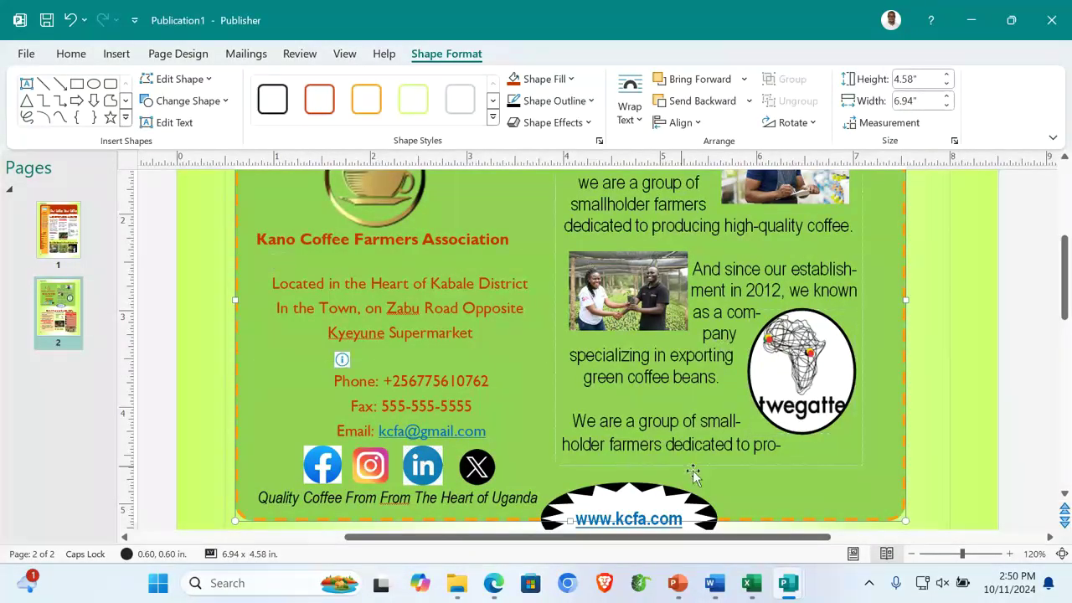
{"action": "mouse_move", "coordinate": [678, 584]}
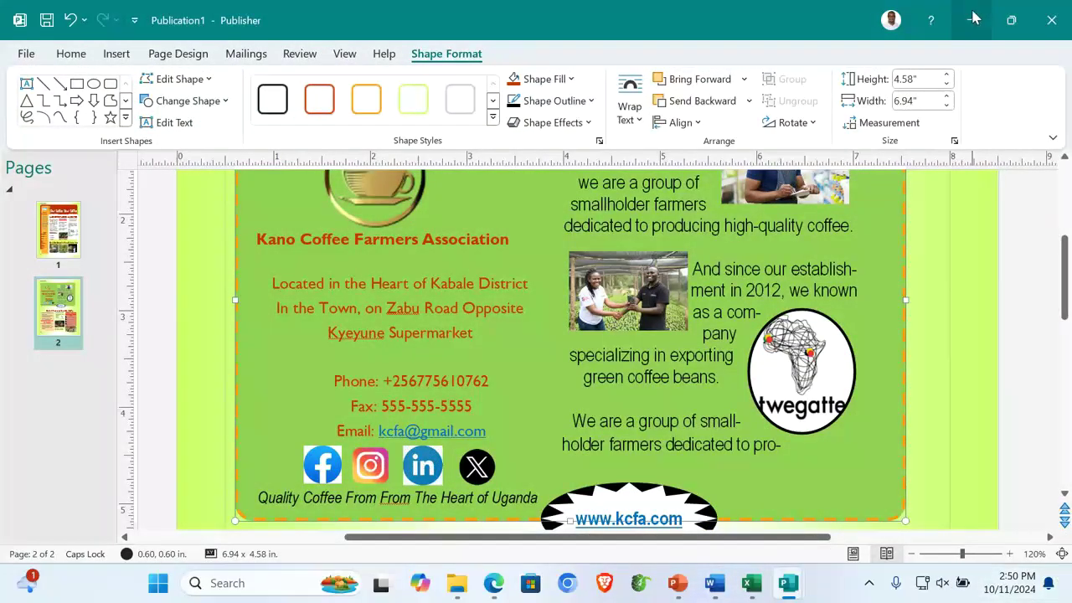
Minimize Publisher, both Word documents and the Hardware folder, and move the candidate window right
{"action": "left_click", "coordinate": [972, 19]}
{"action": "left_click", "coordinate": [972, 18]}
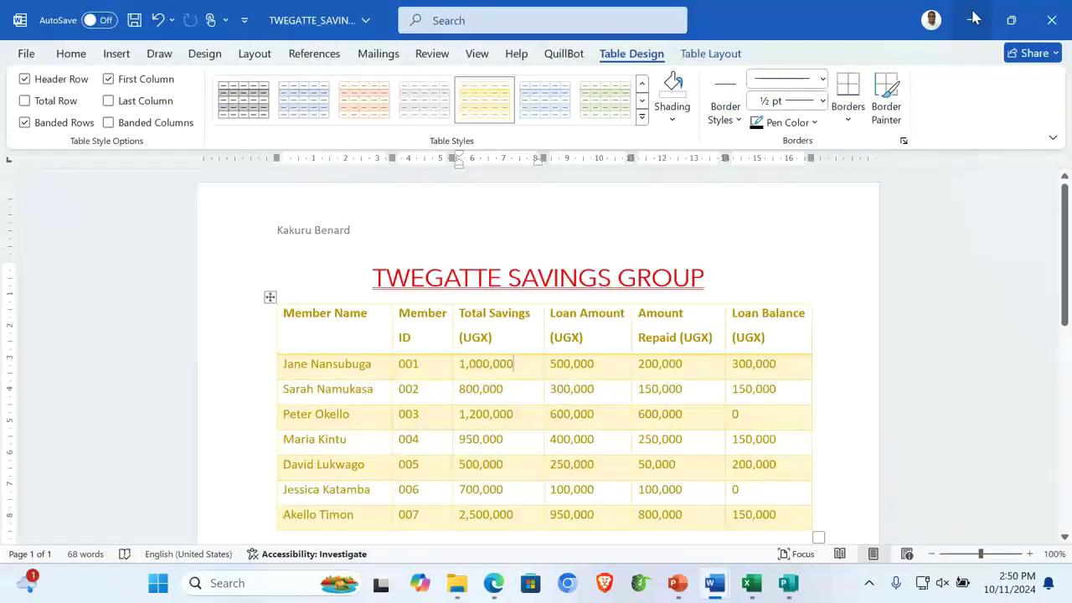
{"action": "left_click", "coordinate": [973, 19]}
{"action": "left_click", "coordinate": [973, 19]}
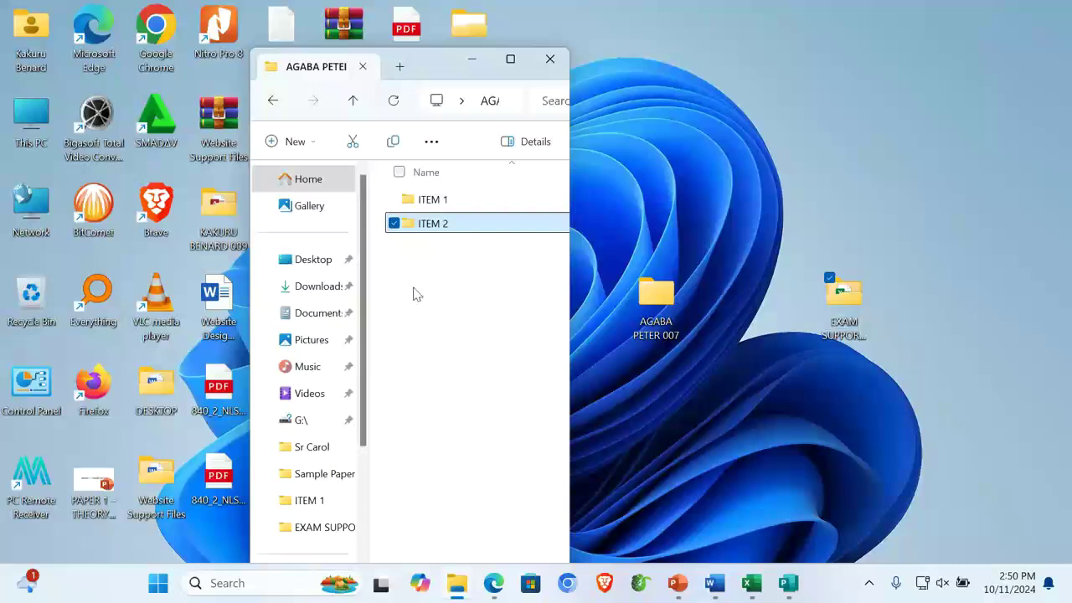
{"action": "left_click_drag", "start_coordinate": [436, 66], "coordinate": [846, 116]}
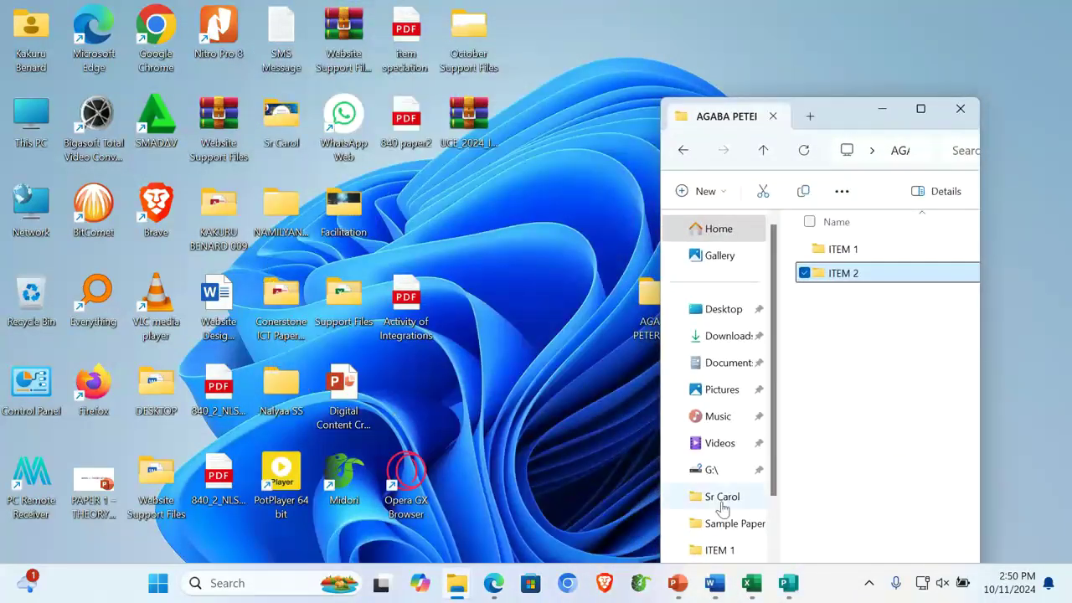
Copy the four files from the source ITEM 1 folder into the candidate's ITEM 1 folder
{"action": "mouse_move", "coordinate": [460, 580]}
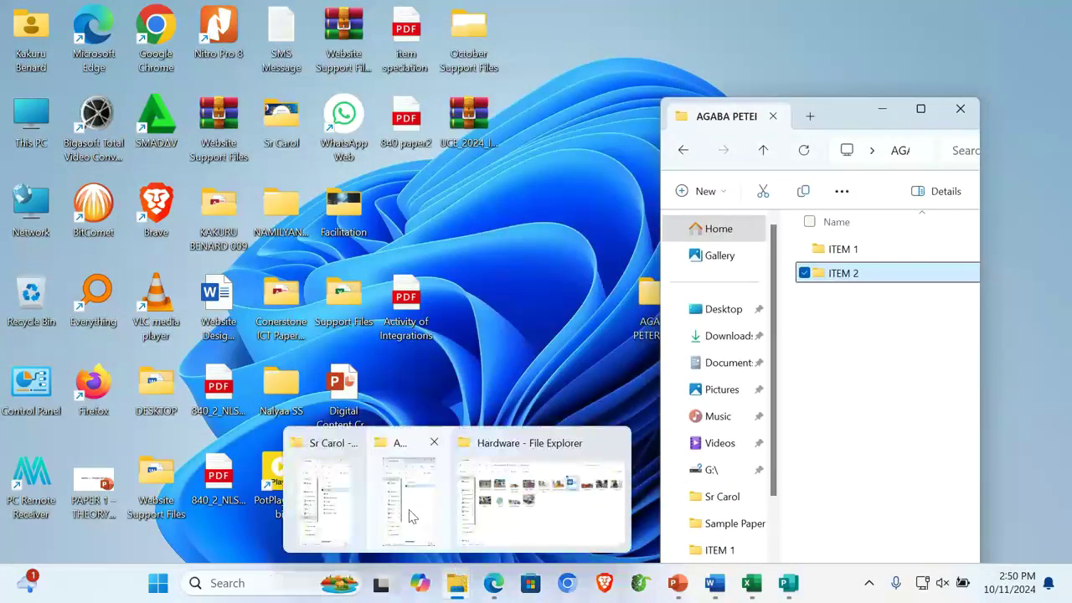
{"action": "left_click", "coordinate": [328, 494]}
{"action": "double_click", "coordinate": [604, 159]}
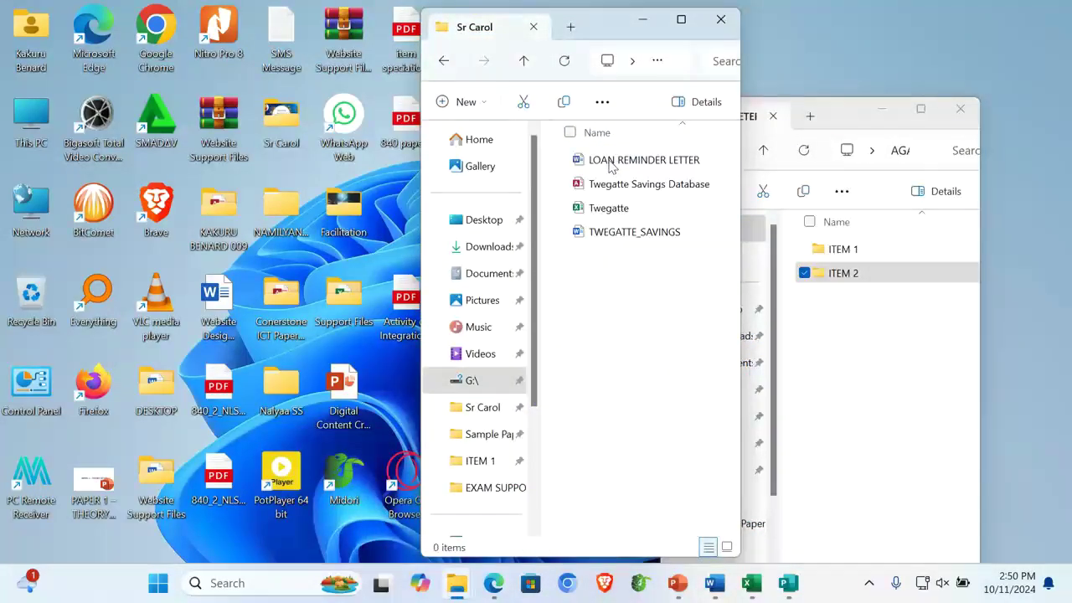
{"action": "left_click_drag", "start_coordinate": [589, 278], "coordinate": [581, 152]}
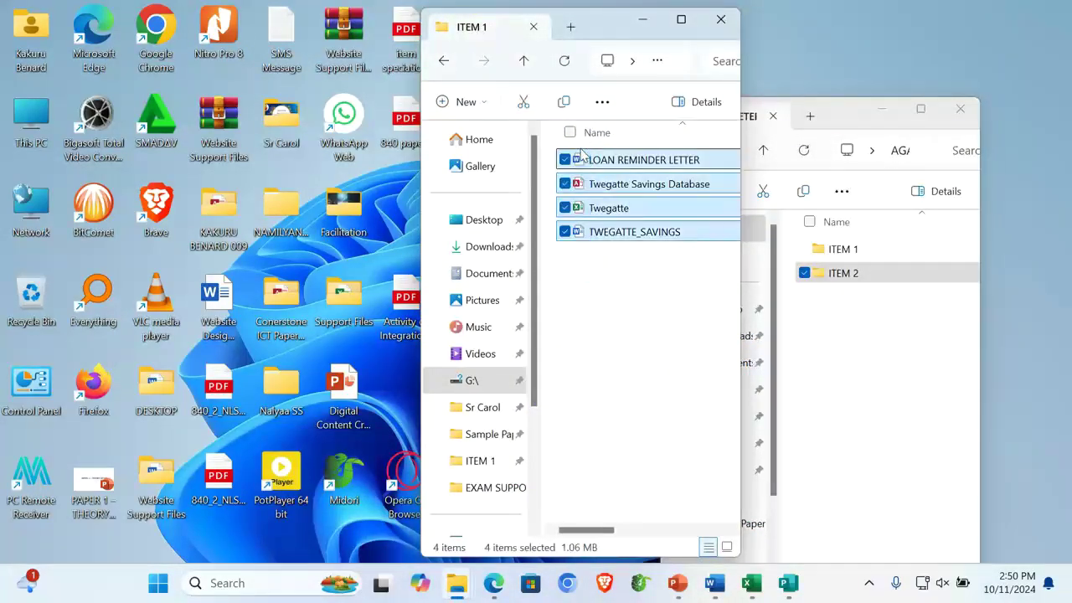
{"action": "double_click", "coordinate": [838, 249]}
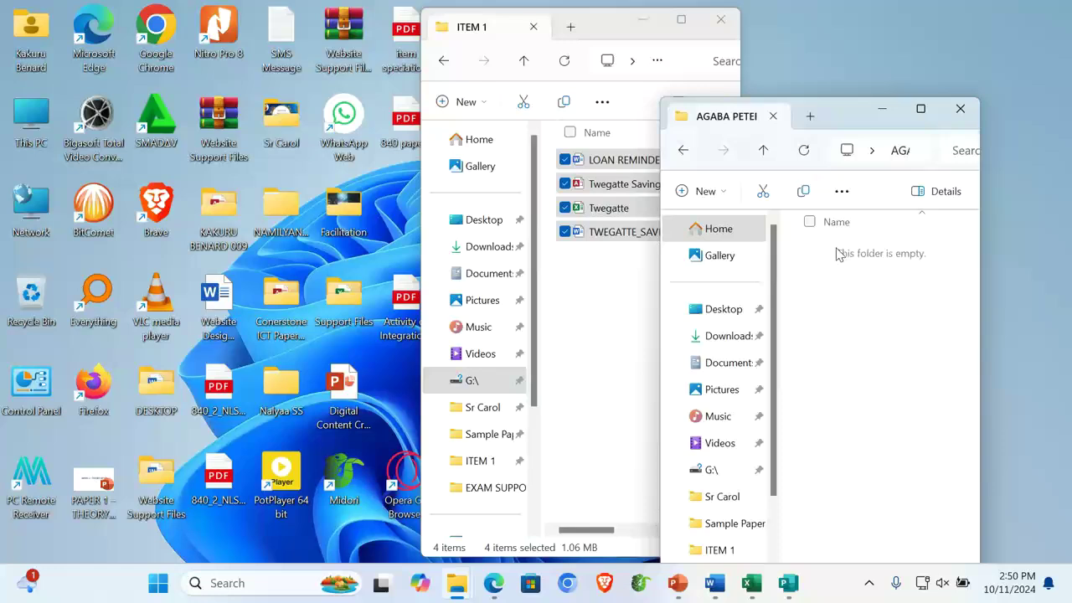
{"action": "key", "text": "ctrl+v"}
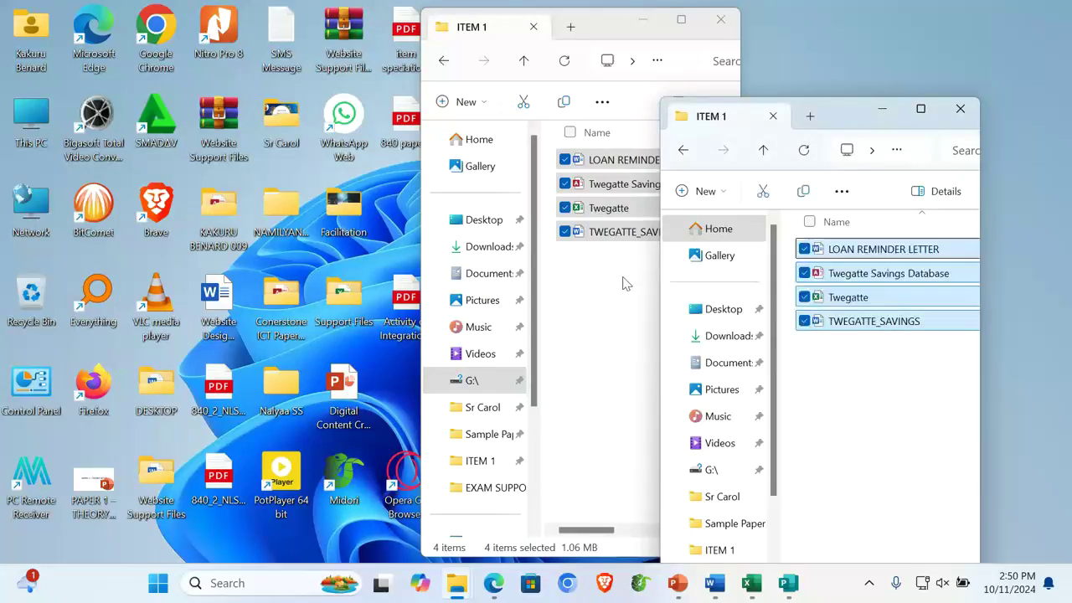
In the source window, open ITEM 2 and select the Kano Coffee Newsletter
{"action": "left_click", "coordinate": [628, 283]}
{"action": "left_click", "coordinate": [524, 60]}
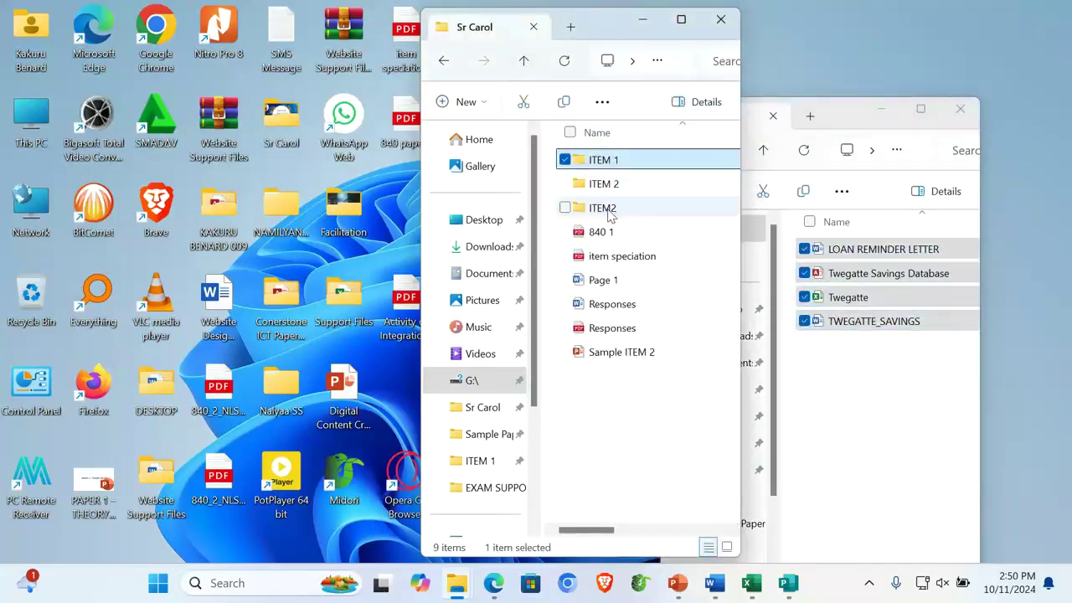
{"action": "left_click", "coordinate": [610, 214]}
{"action": "double_click", "coordinate": [610, 214]}
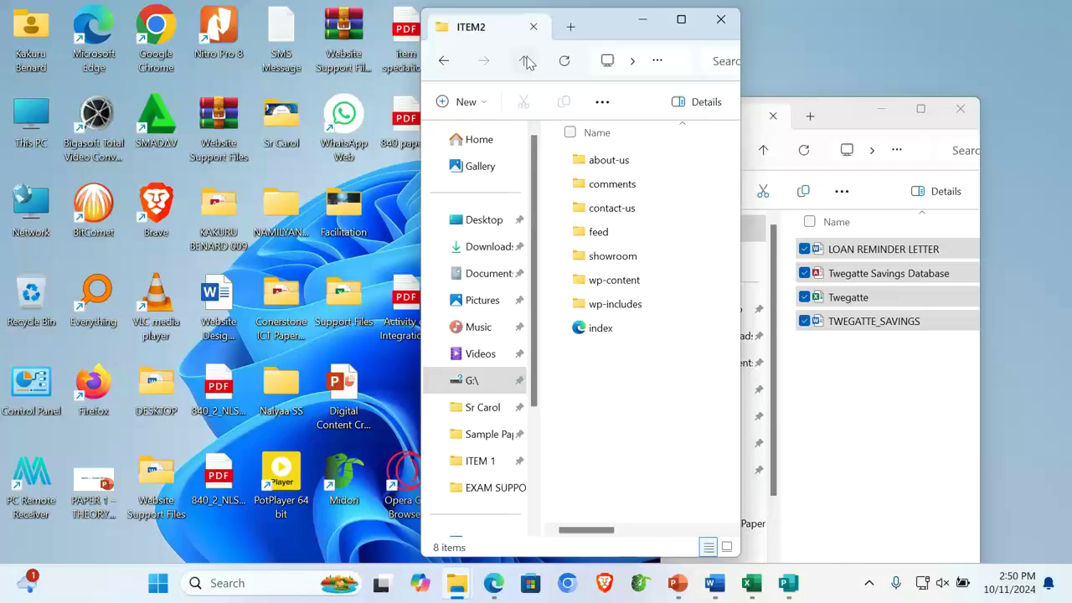
{"action": "left_click", "coordinate": [526, 62]}
{"action": "double_click", "coordinate": [603, 183]}
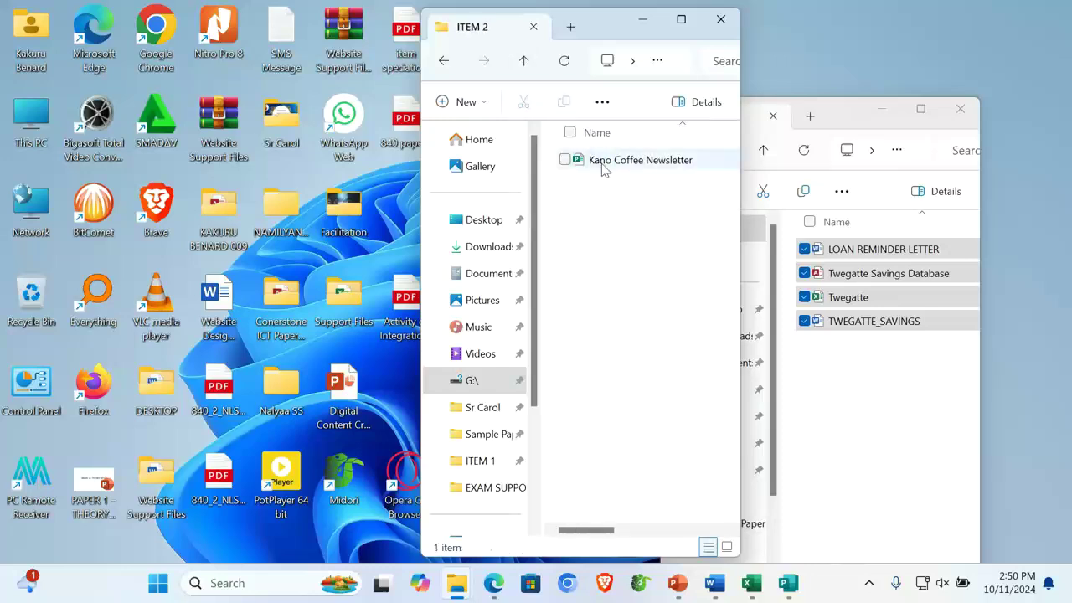
{"action": "left_click", "coordinate": [589, 168]}
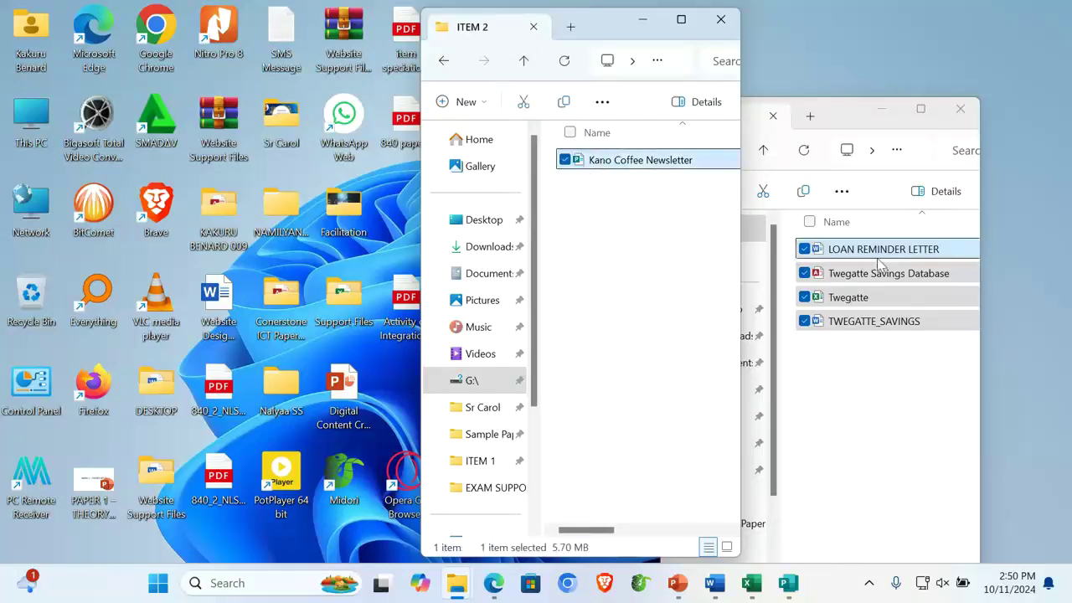
Paste the newsletter into the candidate folder's ITEM 2 folder
{"action": "left_click", "coordinate": [847, 115]}
{"action": "left_click", "coordinate": [763, 156]}
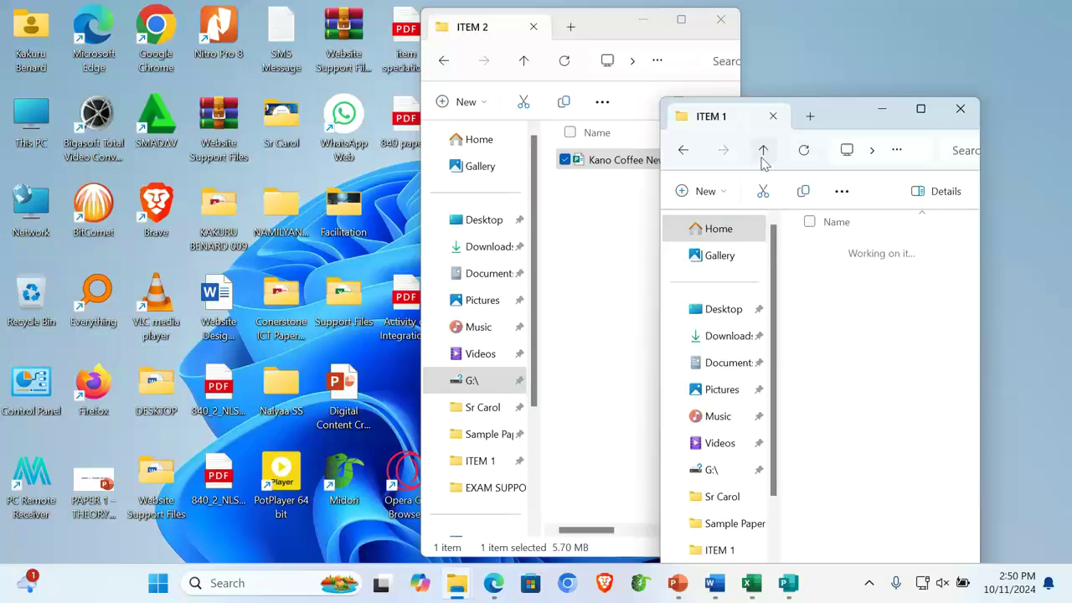
{"action": "double_click", "coordinate": [854, 272]}
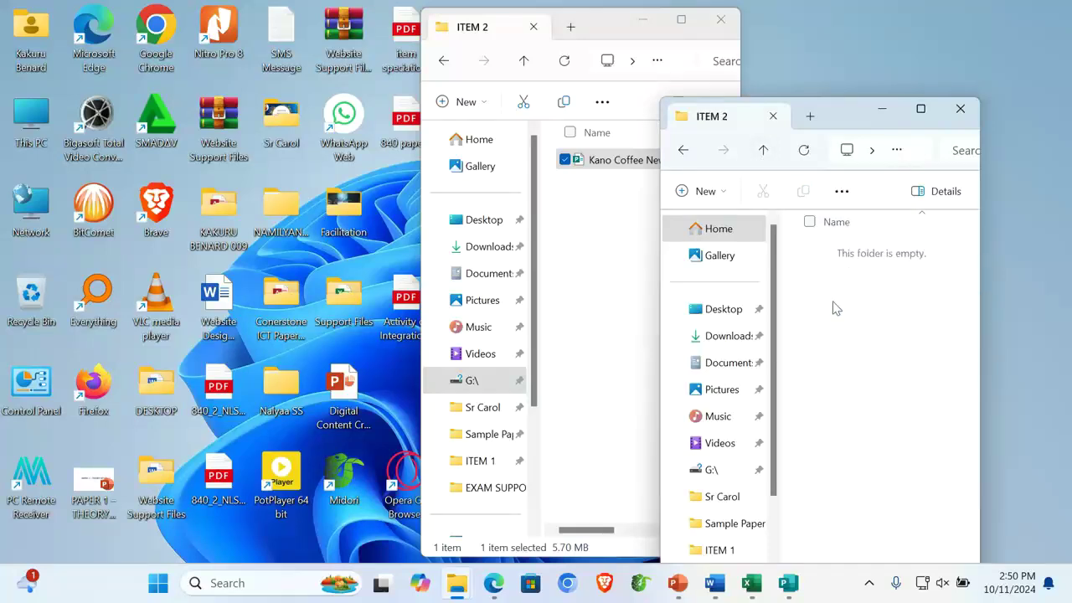
{"action": "key", "text": "ctrl+v"}
Rearrange the windows, close the extra candidate window and close the source ITEM 2 window
{"action": "left_click", "coordinate": [824, 293]}
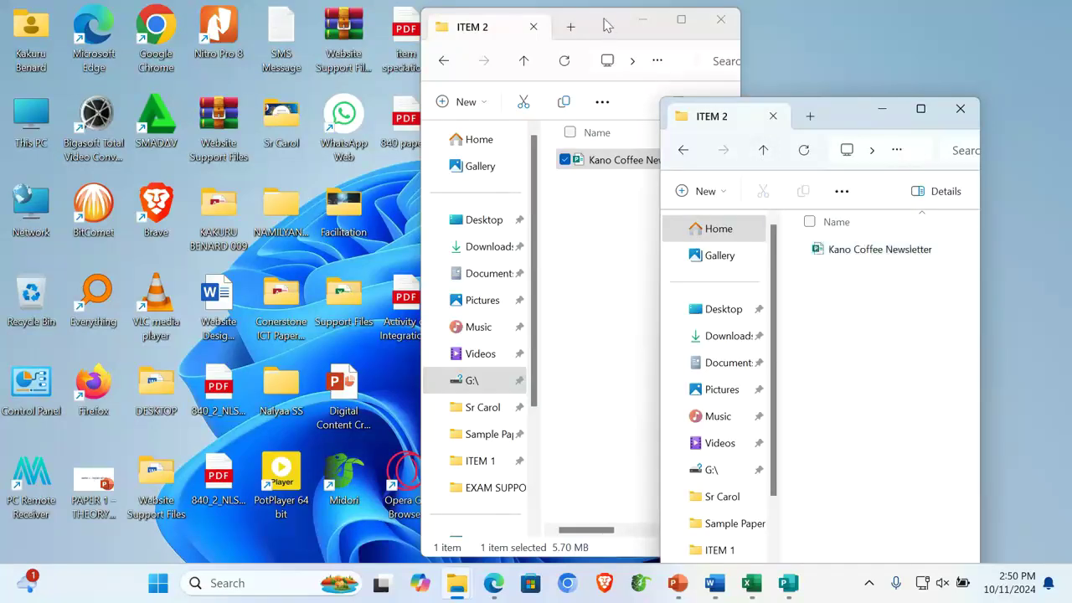
{"action": "left_click_drag", "start_coordinate": [606, 24], "coordinate": [308, 57]}
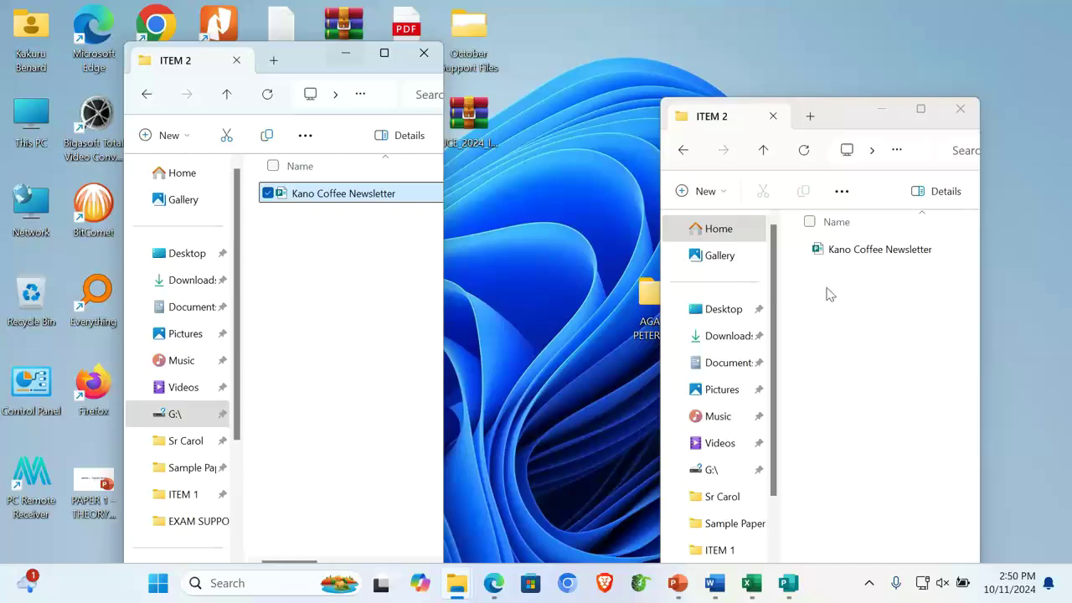
{"action": "double_click", "coordinate": [645, 314]}
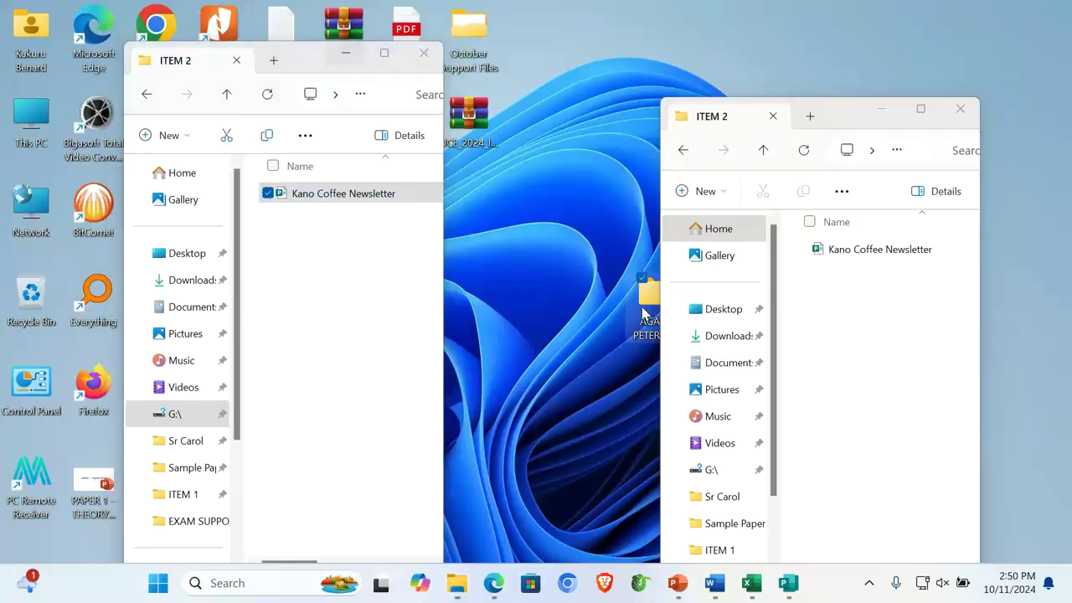
{"action": "left_click", "coordinate": [444, 13]}
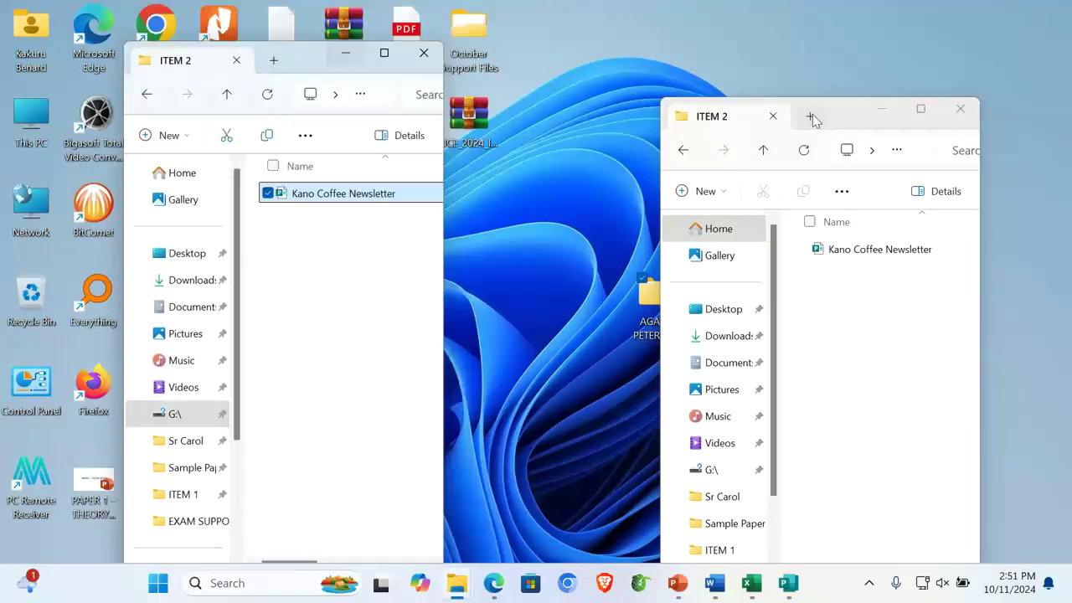
{"action": "left_click_drag", "start_coordinate": [842, 119], "coordinate": [754, 128]}
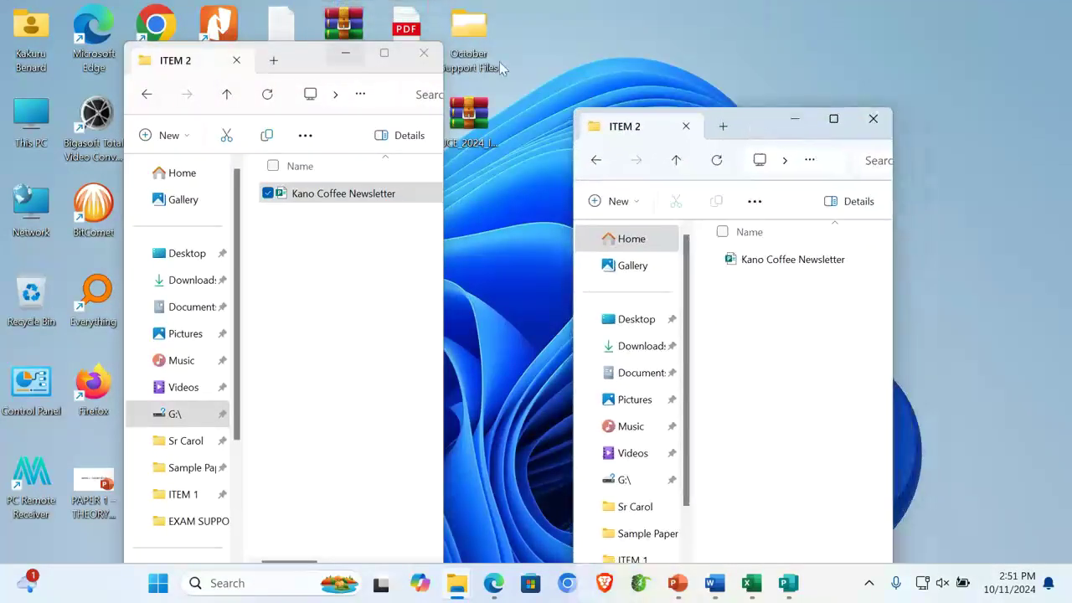
{"action": "left_click", "coordinate": [424, 54]}
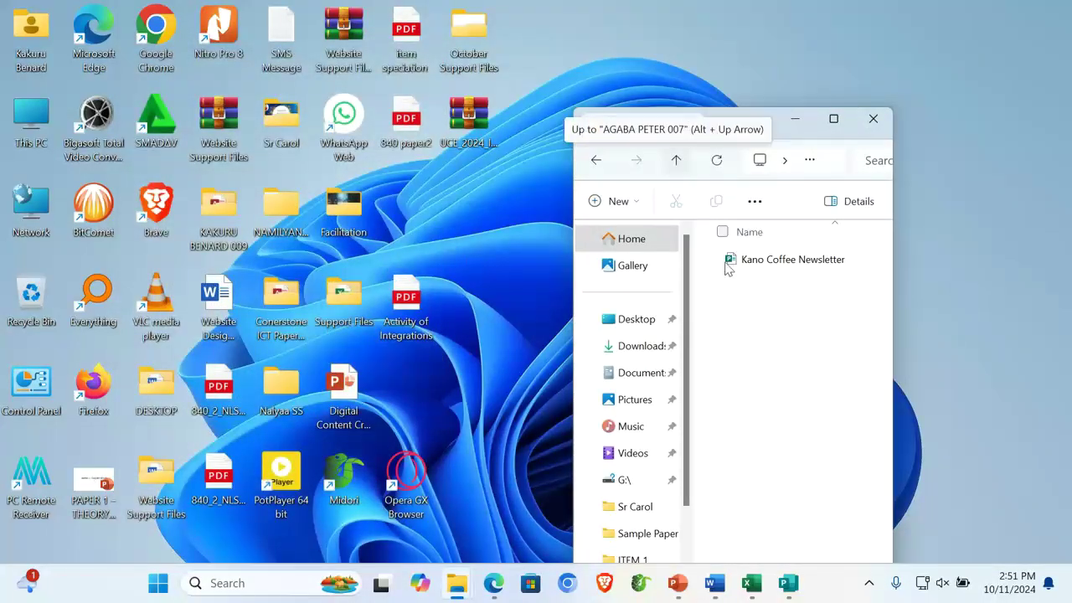
Create a new folder named ITEM 2
{"action": "right_click", "coordinate": [734, 333]}
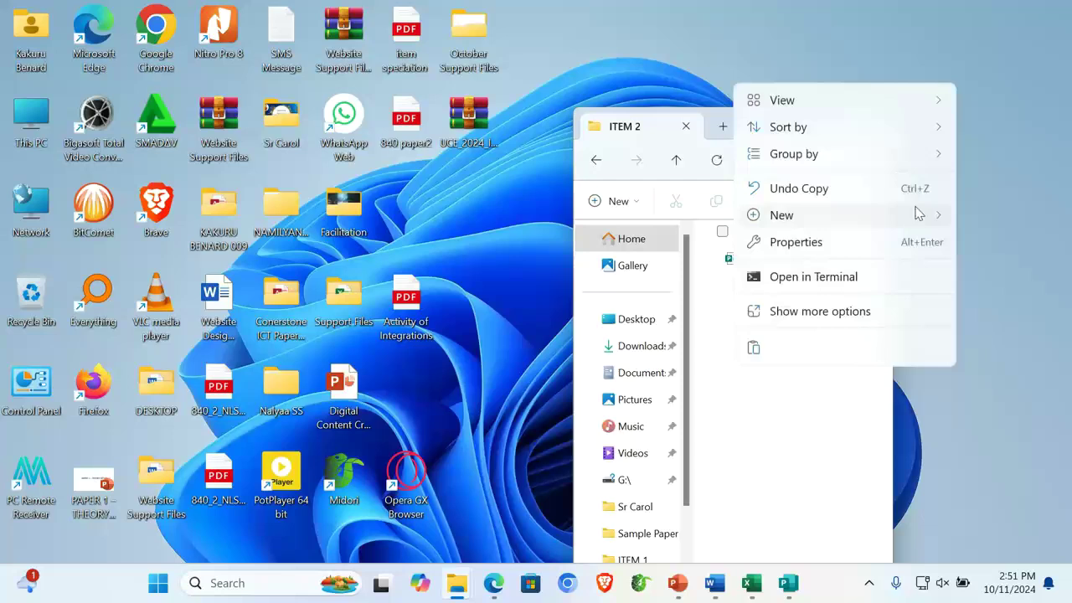
{"action": "mouse_move", "coordinate": [927, 215]}
{"action": "left_click", "coordinate": [634, 25]}
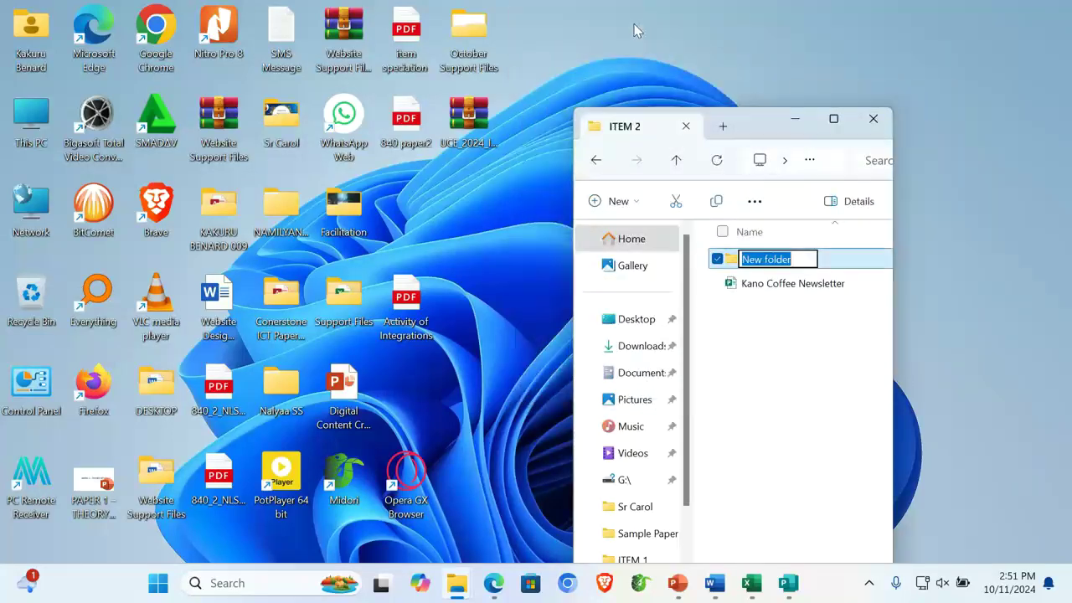
{"action": "type", "text": "ITEM 2"}
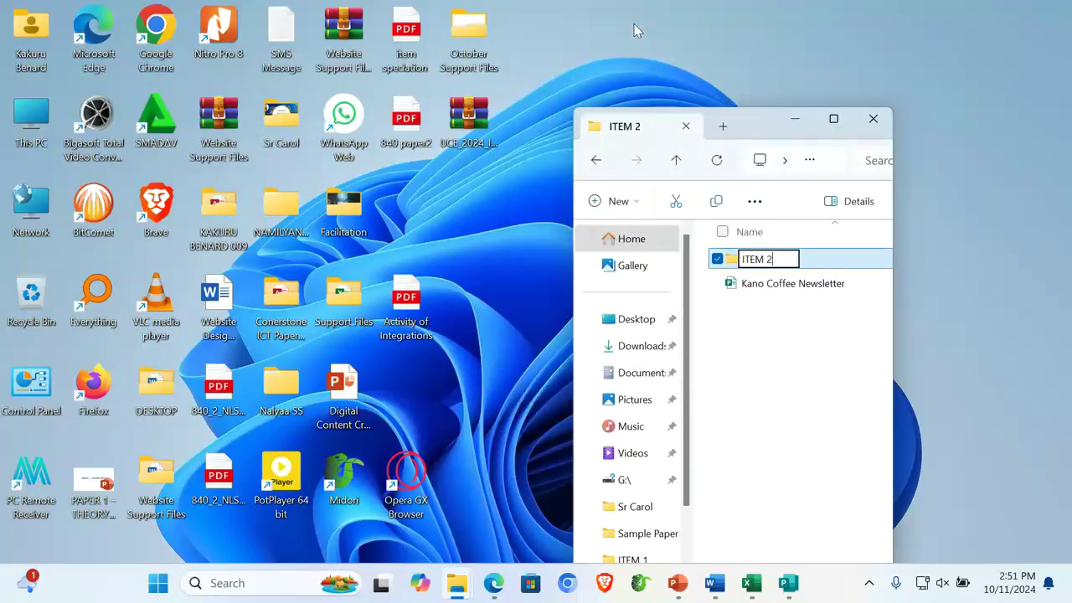
{"action": "key", "text": "Return"}
{"action": "key", "text": "Return"}
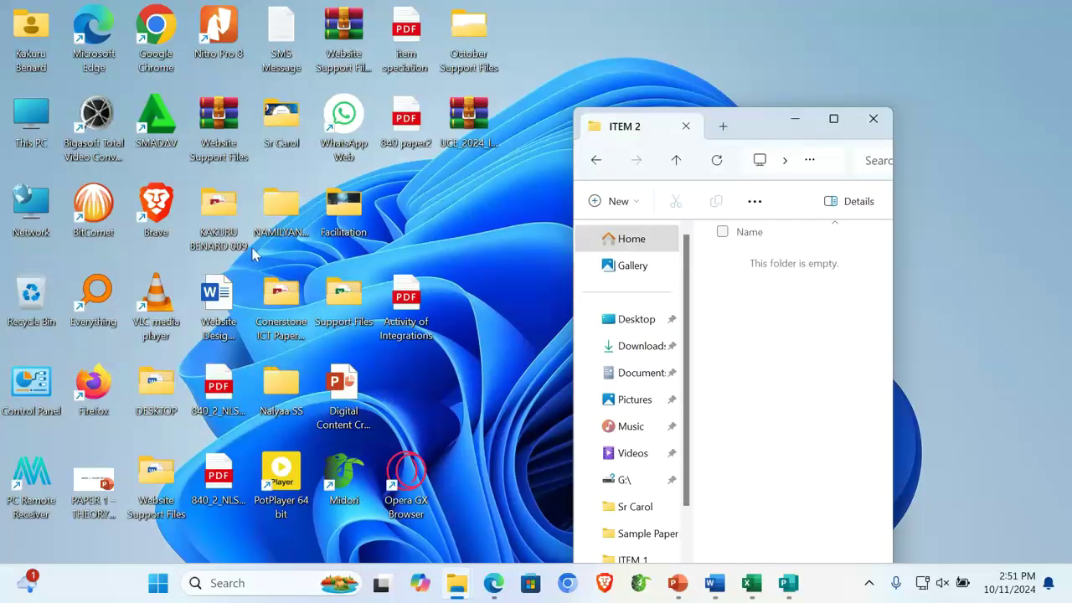
Open the candidate 009 folder and check its ITEM 4, ITEM 3 and ITEM 2 folders
{"action": "double_click", "coordinate": [225, 222]}
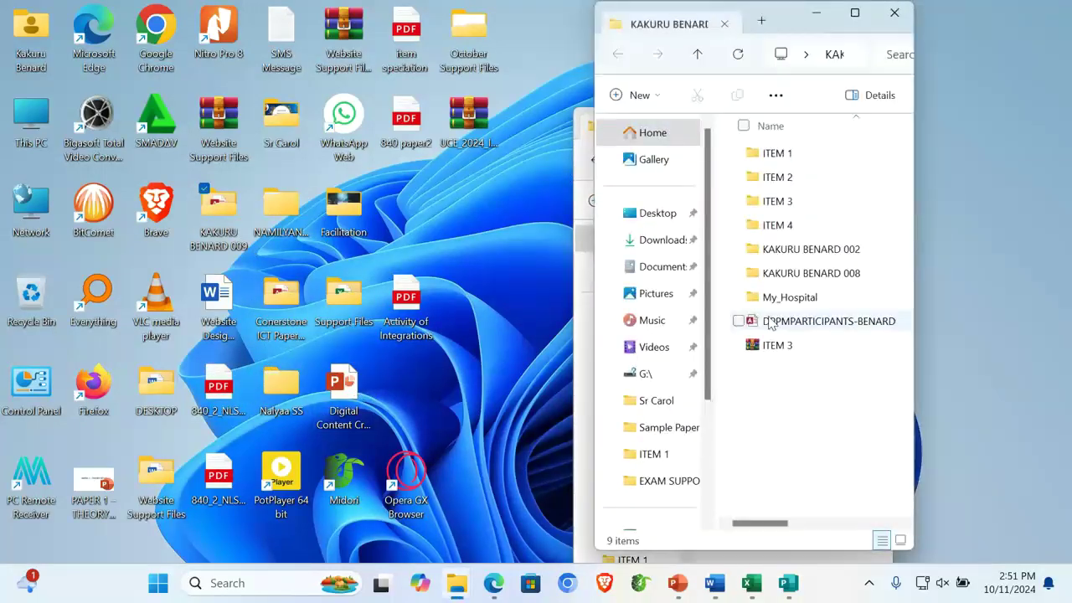
{"action": "double_click", "coordinate": [794, 225]}
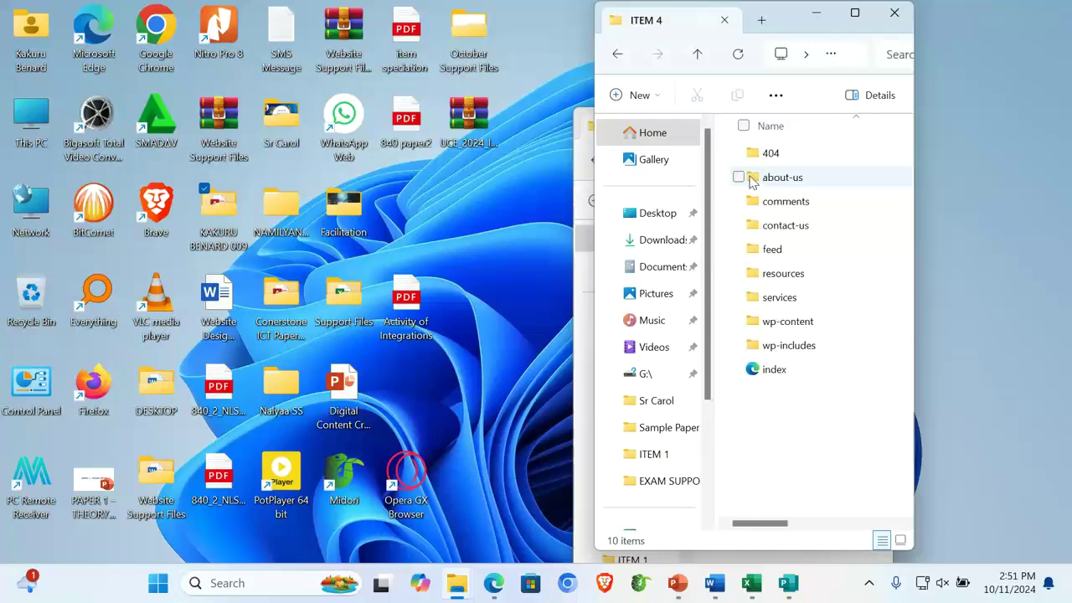
{"action": "left_click", "coordinate": [697, 55]}
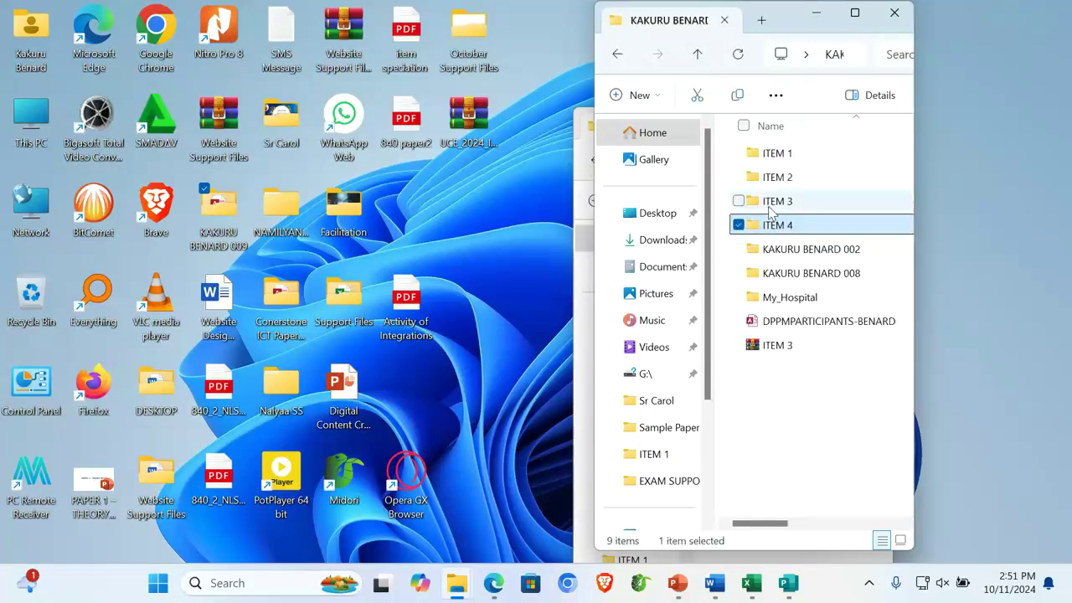
{"action": "double_click", "coordinate": [764, 199]}
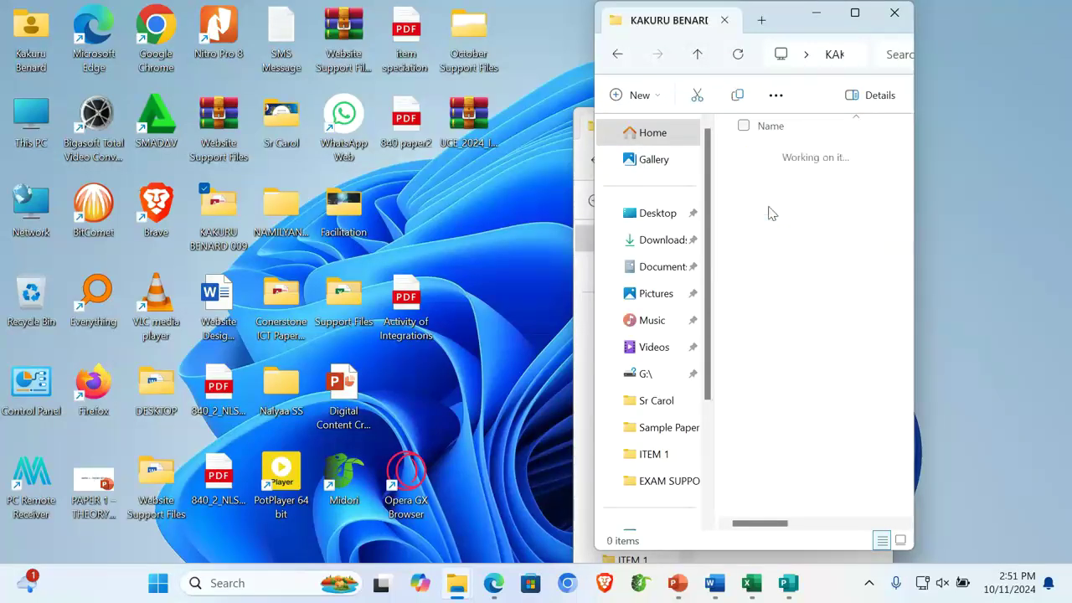
{"action": "left_click", "coordinate": [700, 54]}
{"action": "double_click", "coordinate": [792, 177]}
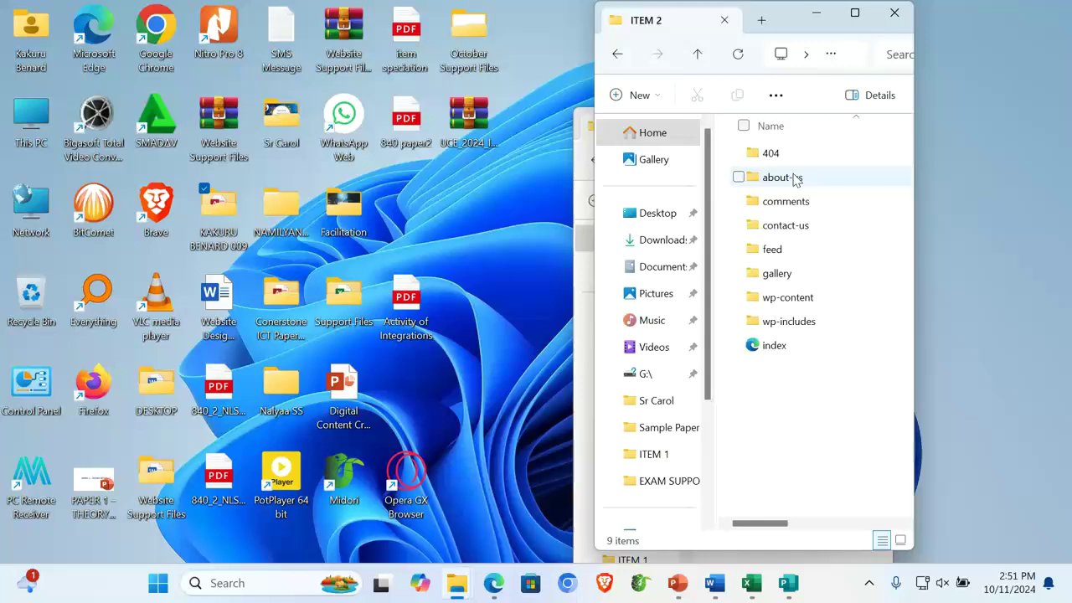
{"action": "left_click", "coordinate": [700, 57]}
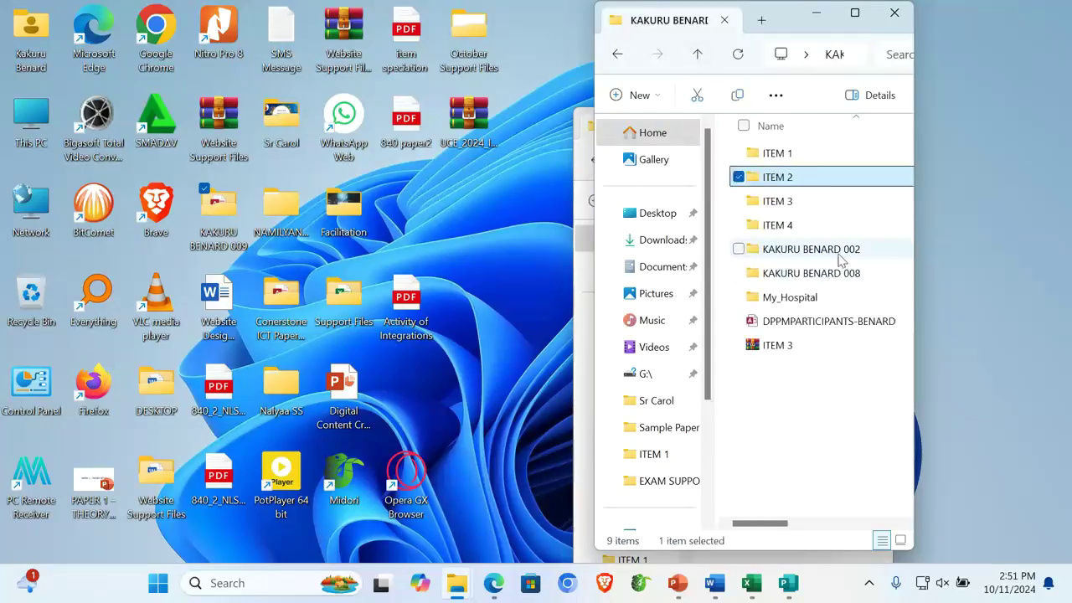
Open subfolder 002 and look inside its ITEM 2 and ITEM 1 folders
{"action": "double_click", "coordinate": [806, 251]}
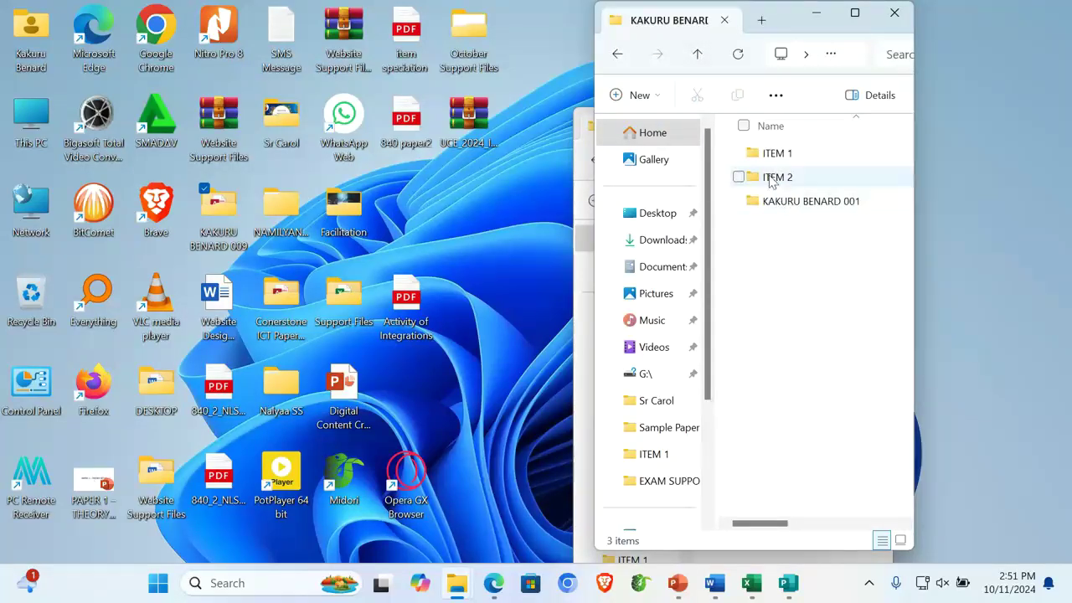
{"action": "double_click", "coordinate": [768, 178]}
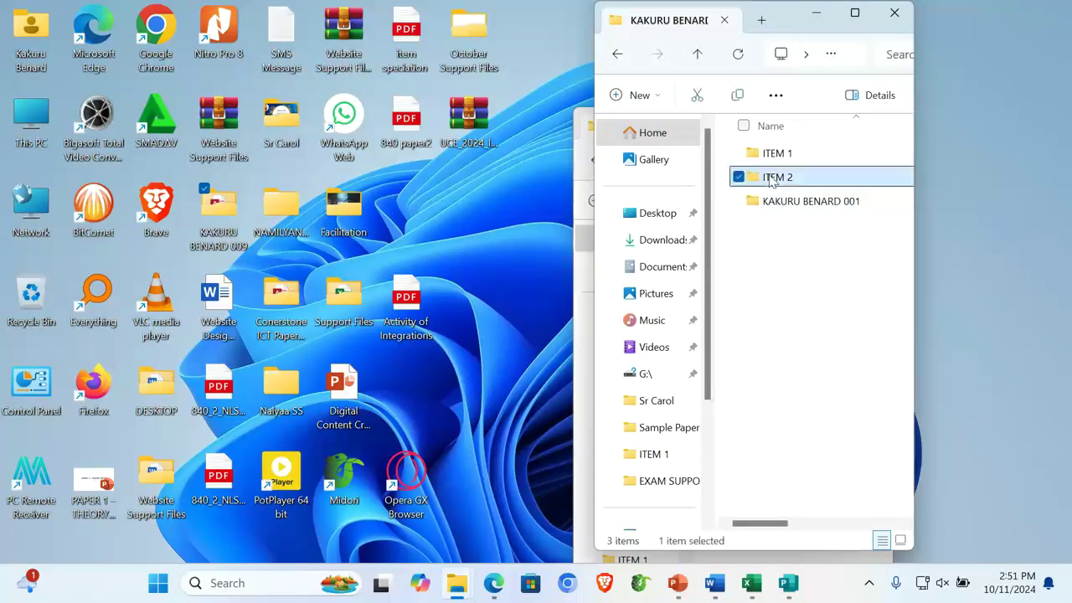
{"action": "left_click", "coordinate": [698, 53]}
{"action": "left_click", "coordinate": [818, 159]}
{"action": "double_click", "coordinate": [818, 159]}
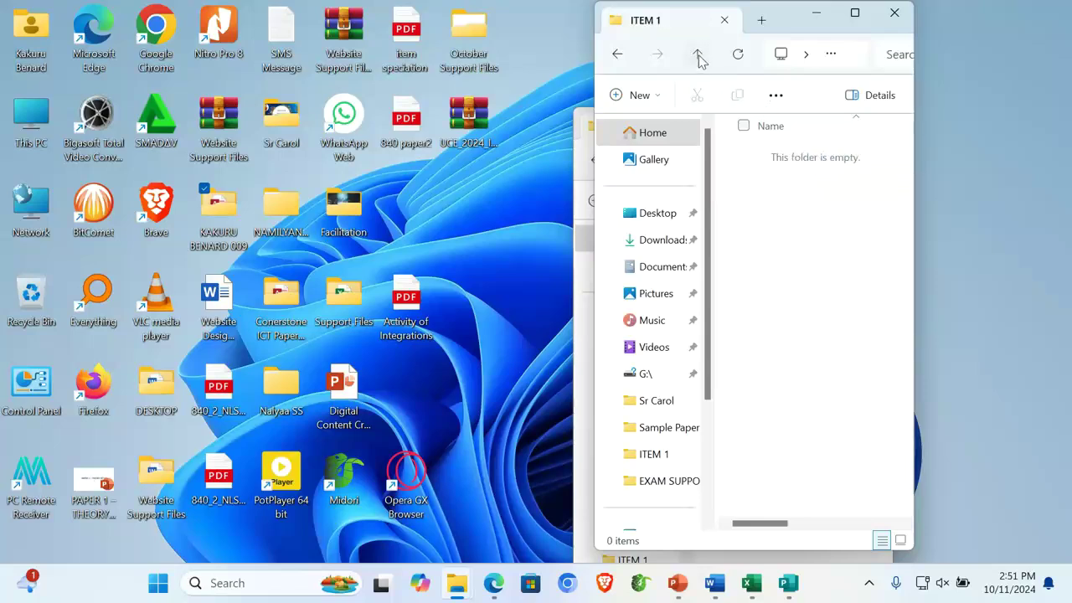
{"action": "left_click", "coordinate": [697, 54]}
Open subfolder 001 and then its ITEM2 folder of coffee website files
{"action": "left_click", "coordinate": [834, 211]}
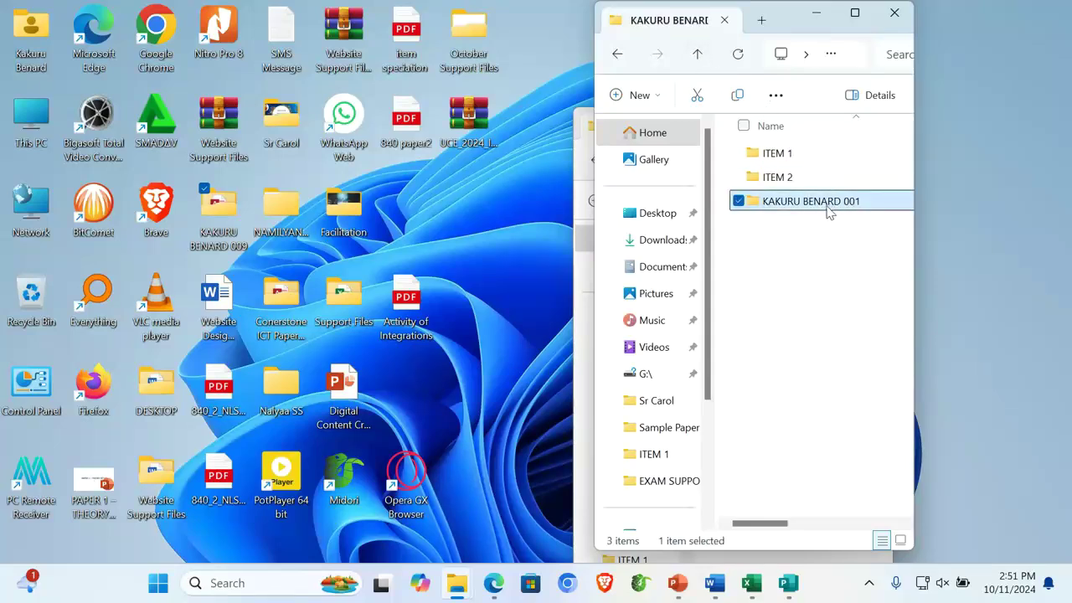
{"action": "double_click", "coordinate": [787, 177]}
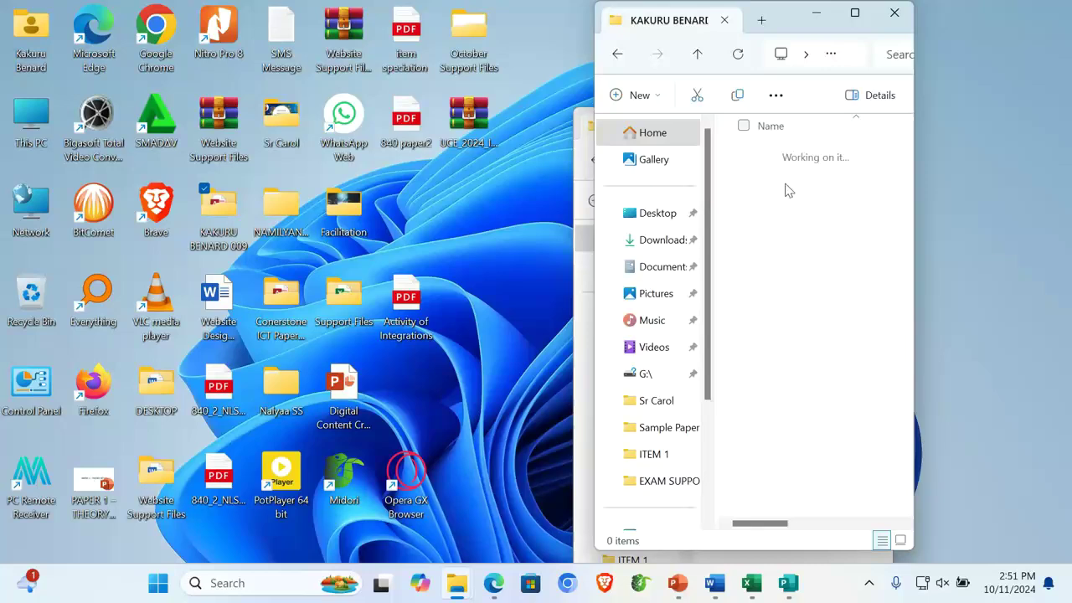
{"action": "left_click", "coordinate": [699, 56]}
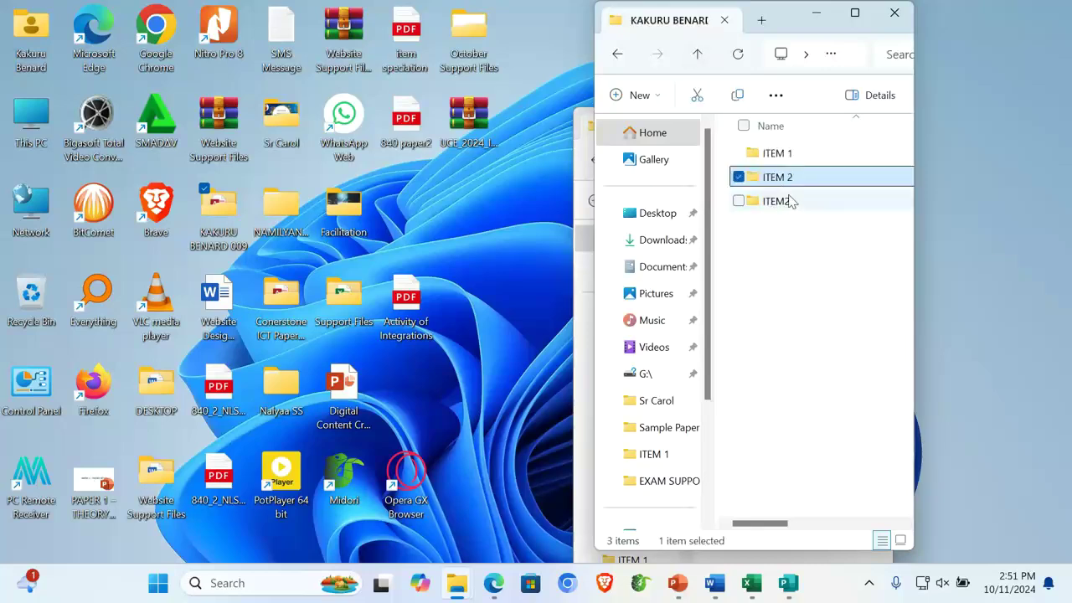
{"action": "left_click", "coordinate": [794, 207]}
{"action": "double_click", "coordinate": [794, 207]}
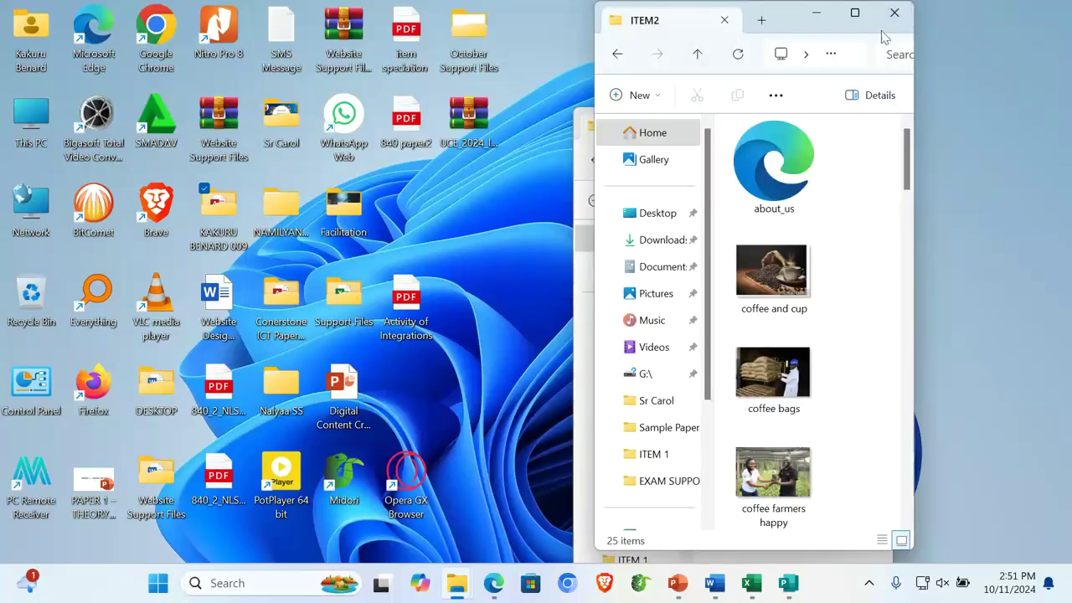
Select all 25 website files in ITEM2 and paste them into the empty ITEM 2 folder
{"action": "left_click", "coordinate": [855, 13]}
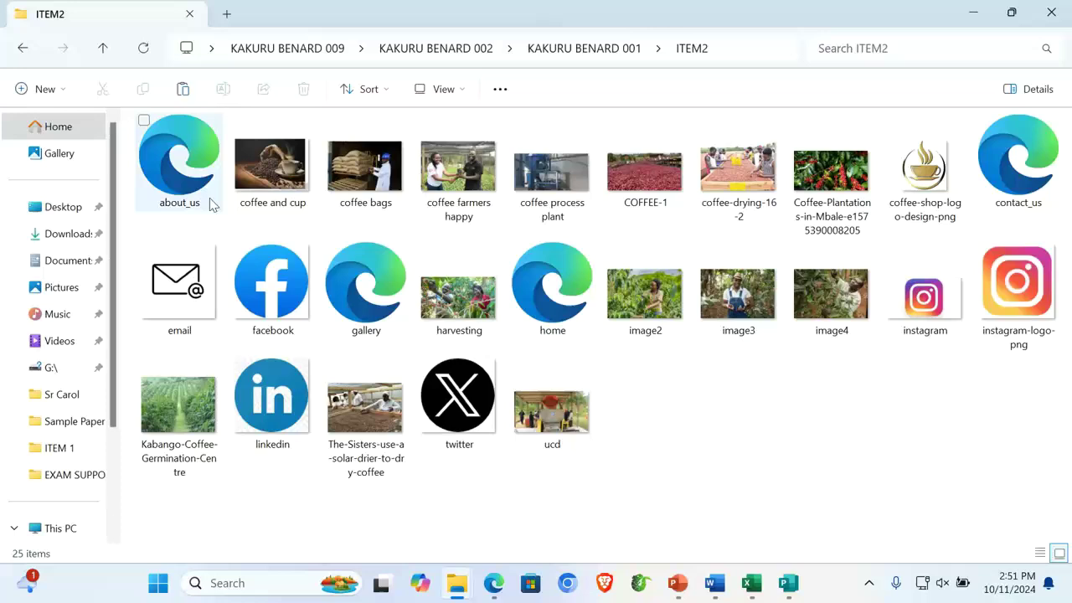
{"action": "key", "text": "ctrl+a"}
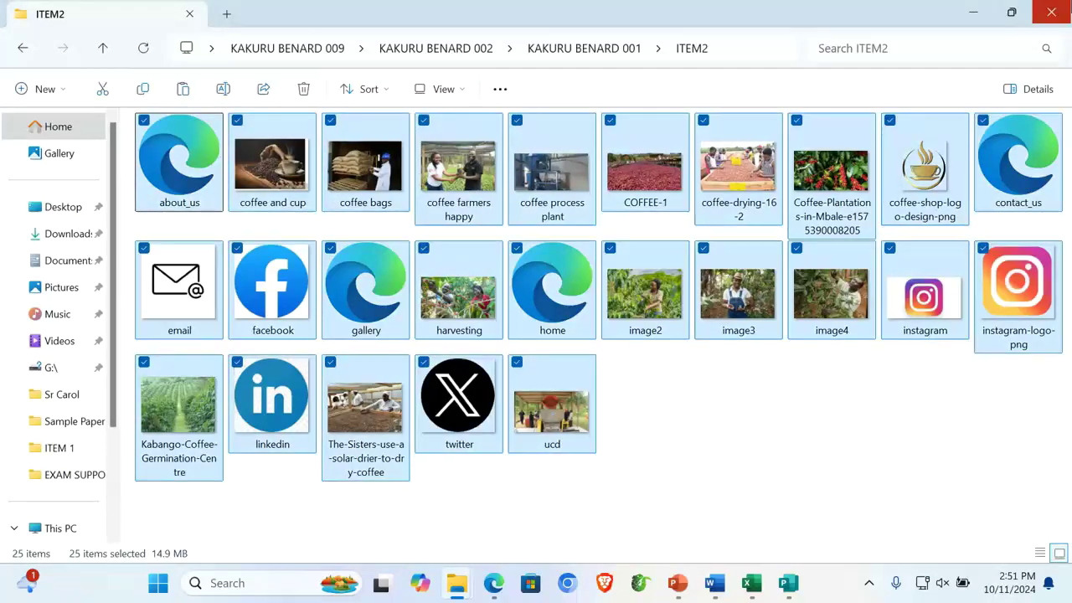
{"action": "left_click", "coordinate": [1052, 13]}
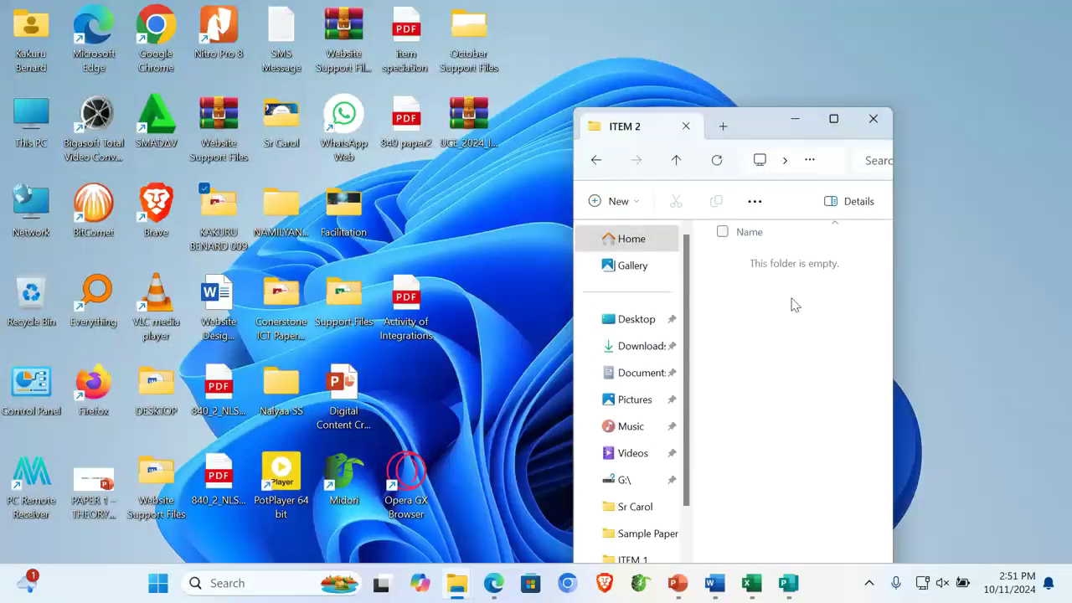
{"action": "key", "text": "ctrl+v"}
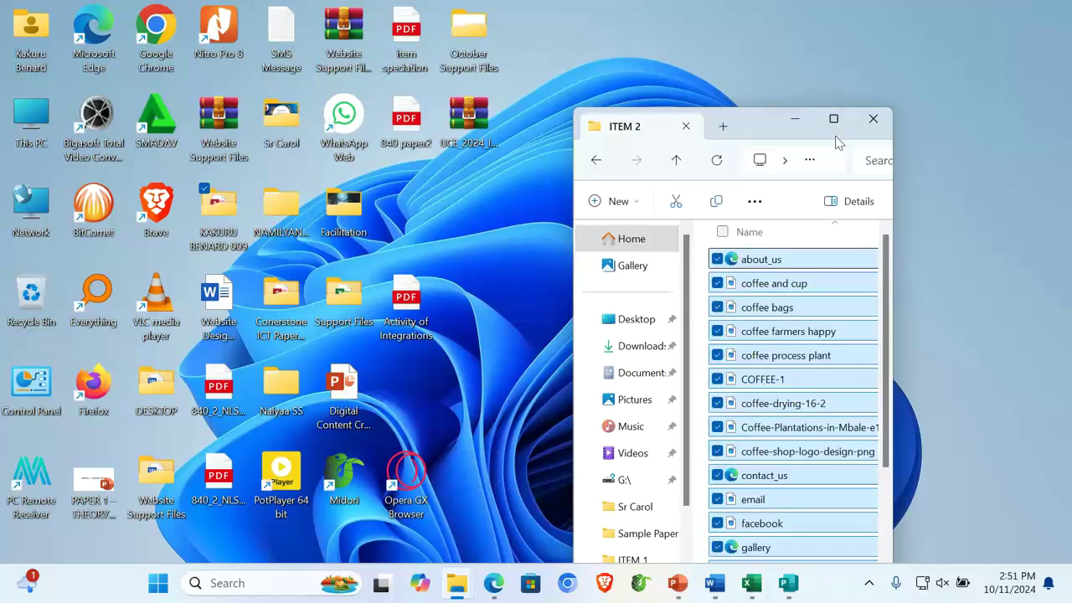
Show the pasted files as large icons and select the about_us, gallery, home and contact_us pages
{"action": "left_click", "coordinate": [833, 119]}
{"action": "left_click", "coordinate": [813, 390]}
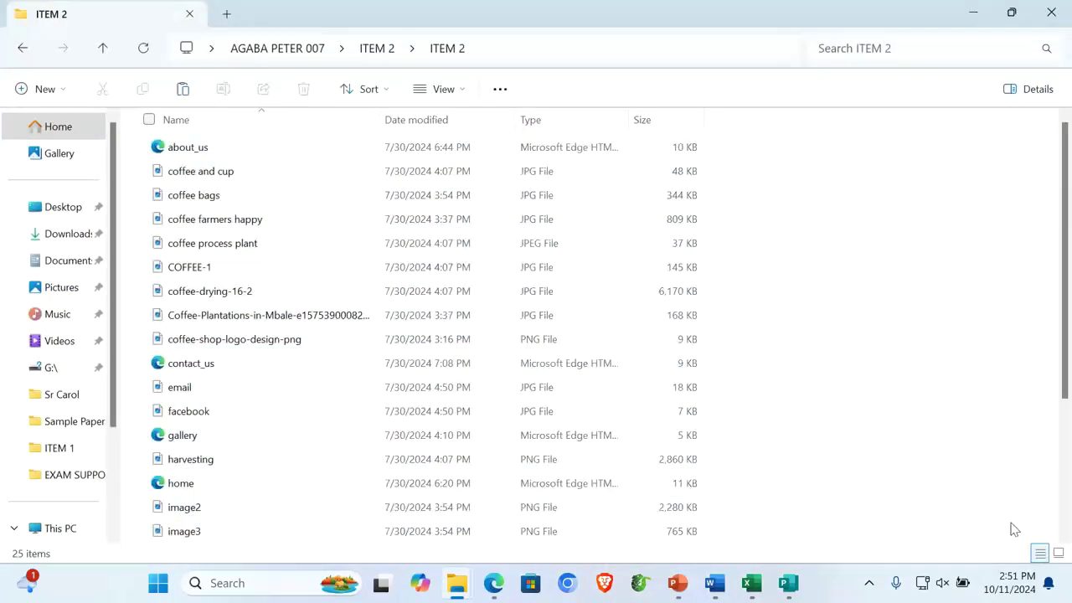
{"action": "left_click", "coordinate": [1058, 554]}
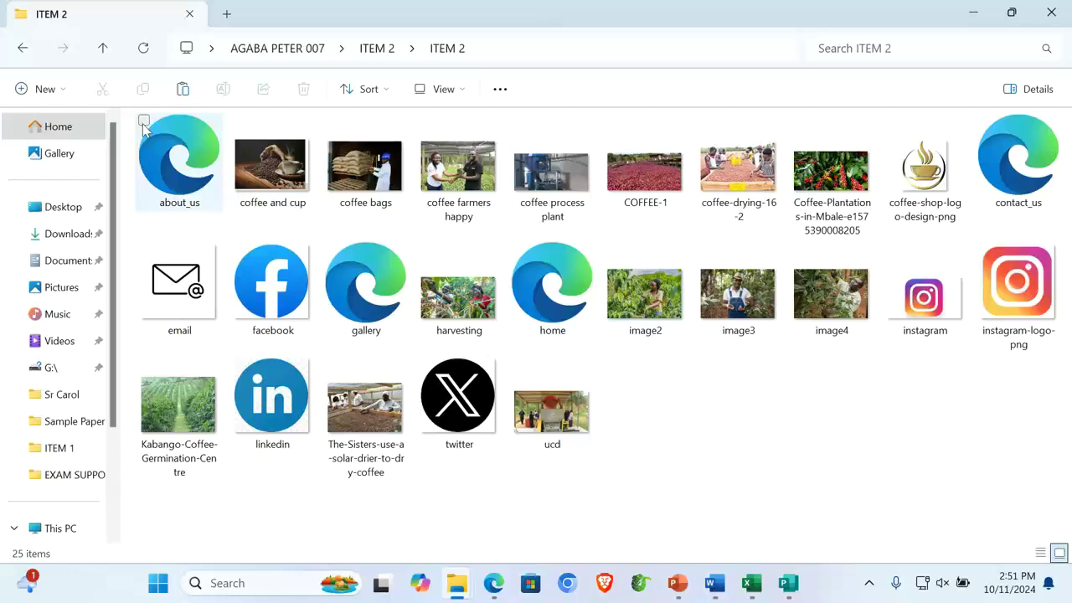
{"action": "left_click", "coordinate": [176, 144]}
{"action": "left_click", "coordinate": [331, 249]}
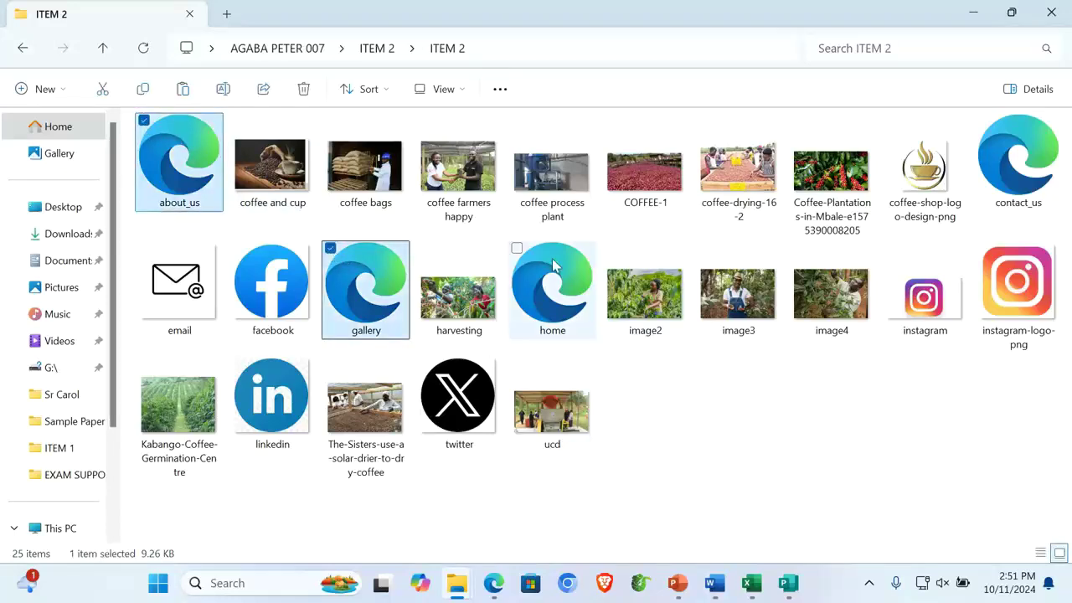
{"action": "left_click", "coordinate": [517, 248]}
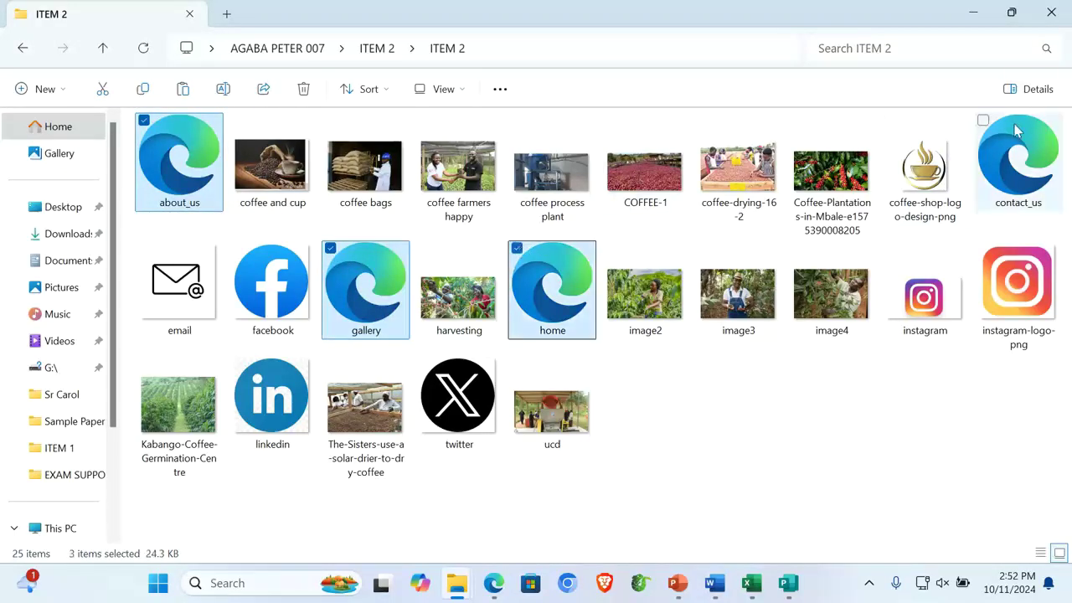
{"action": "left_click", "coordinate": [983, 122]}
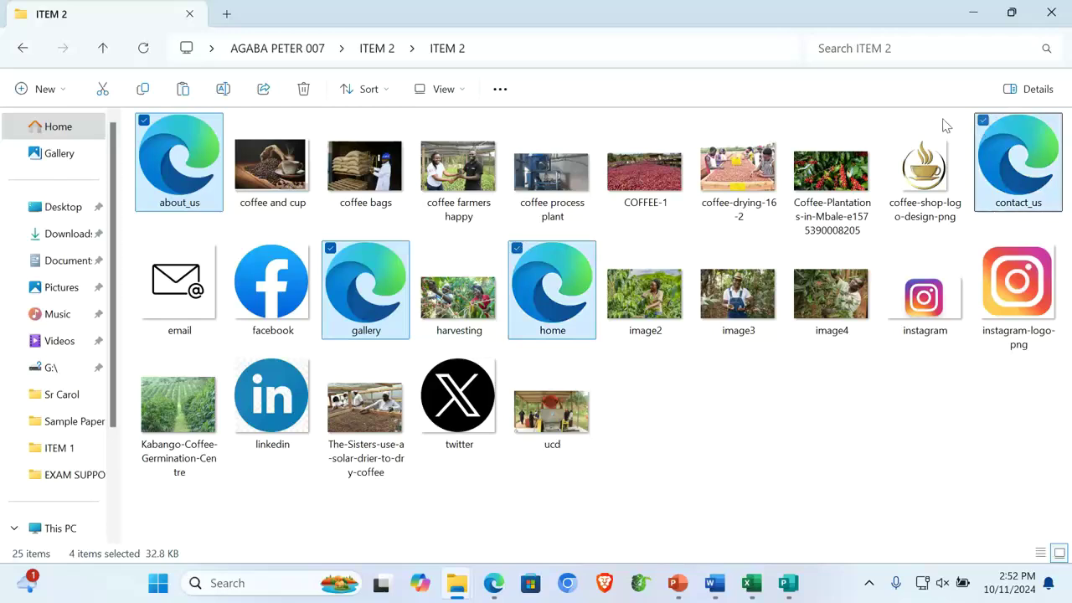
From the candidate 007 folder, go into ITEM 2 and launch the Kano Coffee Newsletter publication
{"action": "left_click", "coordinate": [1051, 13]}
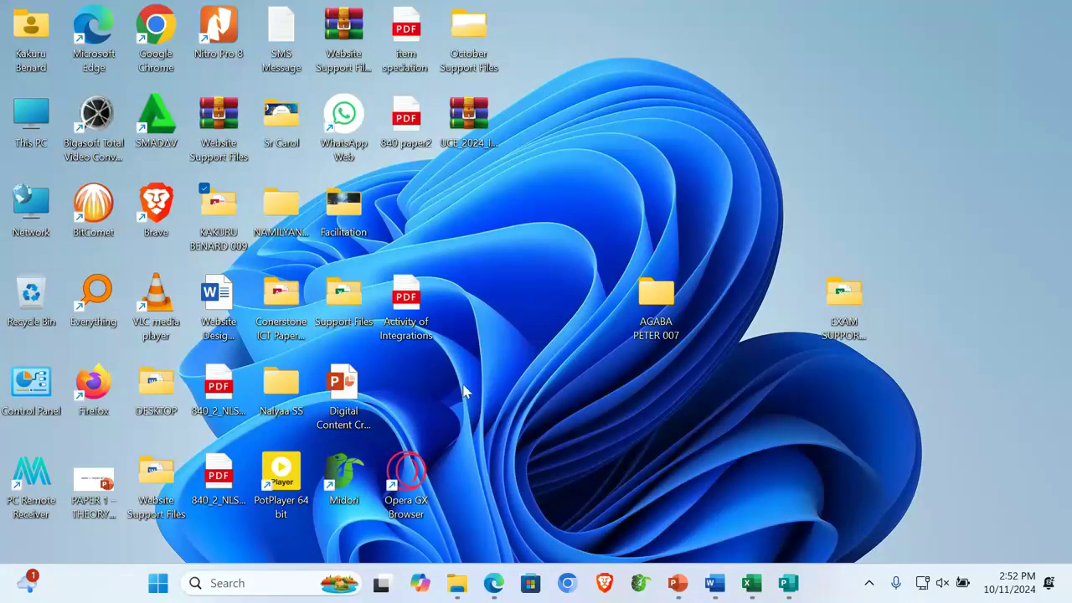
{"action": "double_click", "coordinate": [670, 314]}
{"action": "double_click", "coordinate": [188, 152]}
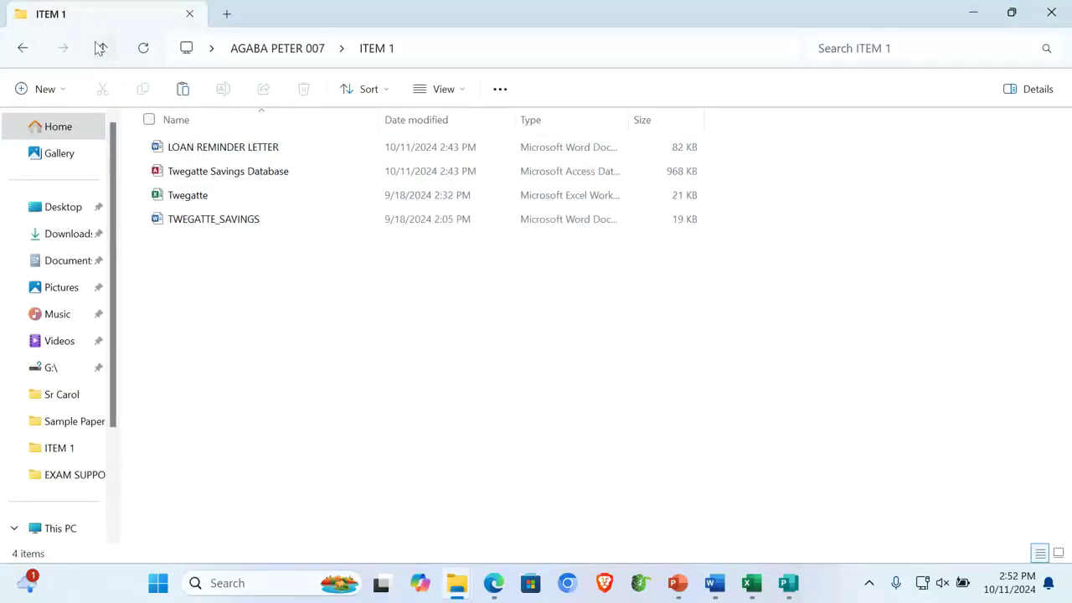
{"action": "left_click", "coordinate": [100, 47]}
{"action": "double_click", "coordinate": [200, 172]}
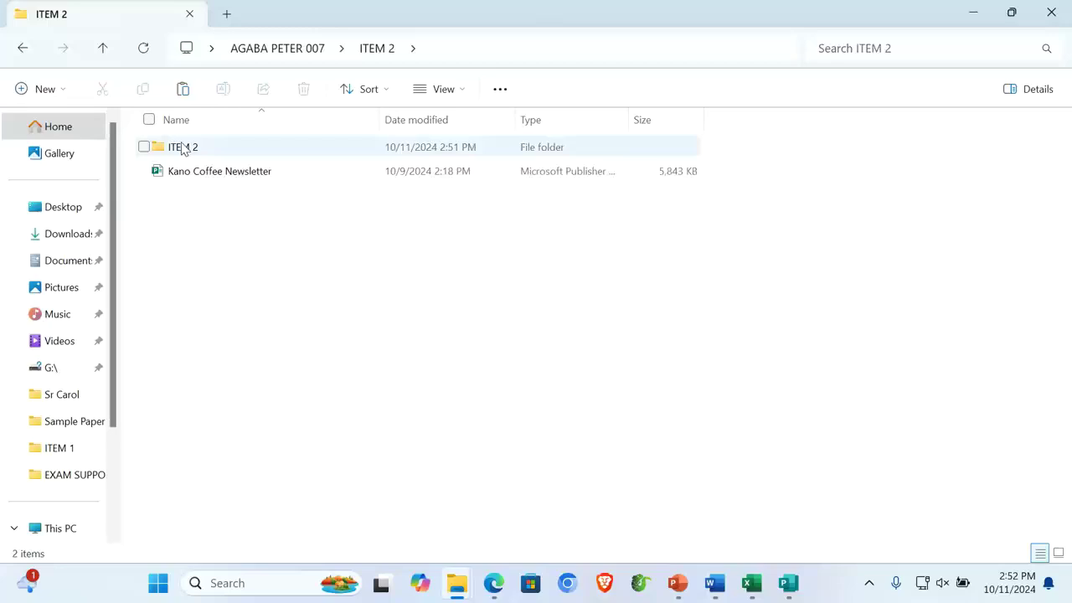
{"action": "double_click", "coordinate": [205, 173]}
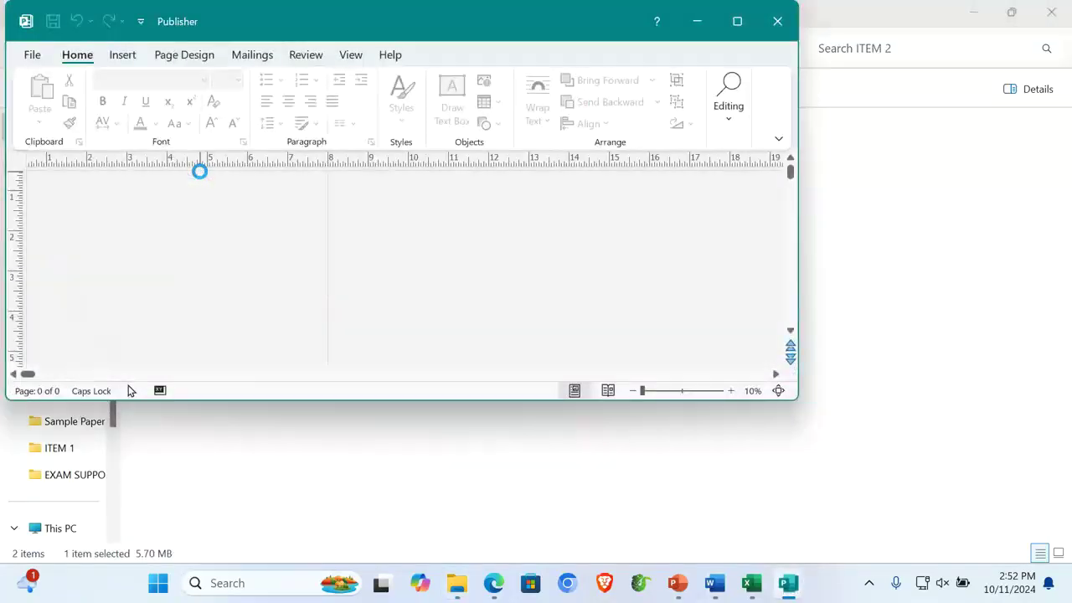
Maximize the Kano Coffee Newsletter, zoom in twice to inspect it, then close Publisher
{"action": "left_click", "coordinate": [737, 21]}
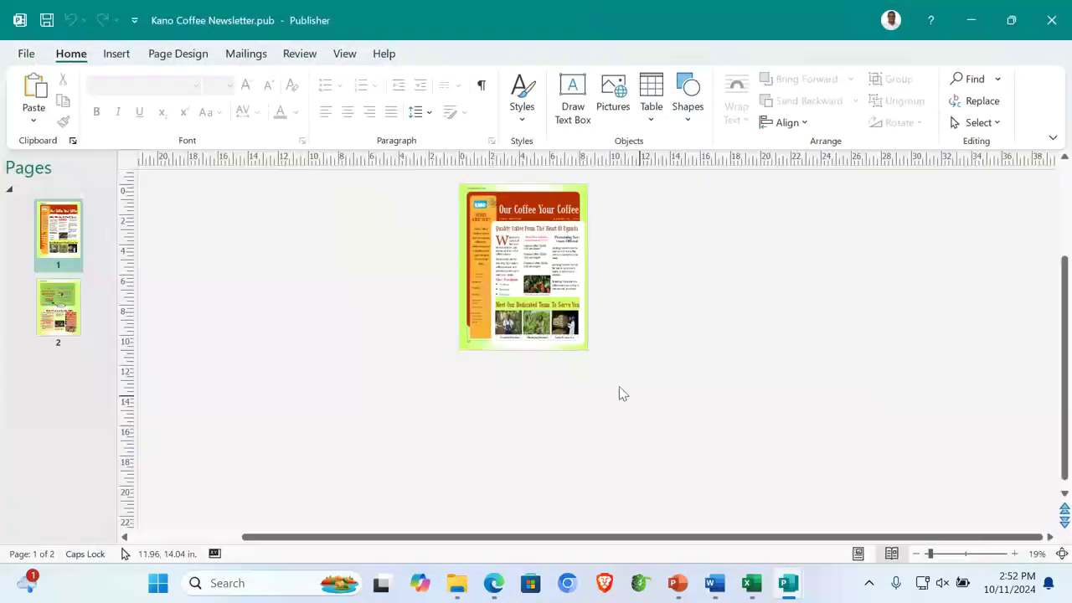
{"action": "left_click", "coordinate": [1014, 554]}
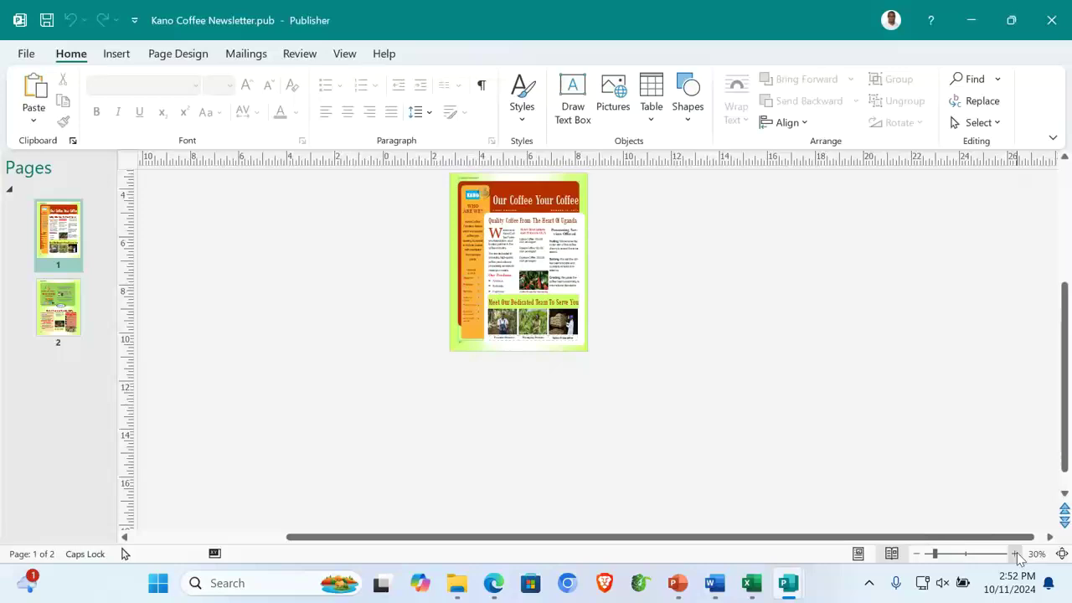
{"action": "left_click", "coordinate": [1014, 553]}
{"action": "left_click", "coordinate": [1052, 20]}
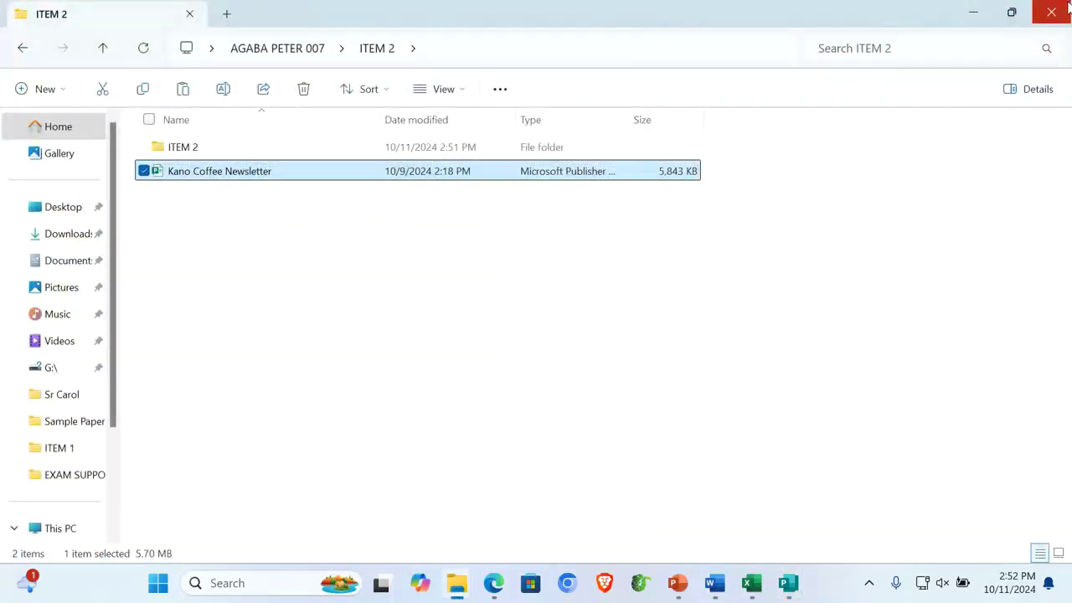
Open the about_us page from the ITEM 2 website folder in Edge and scroll through it
{"action": "double_click", "coordinate": [181, 147]}
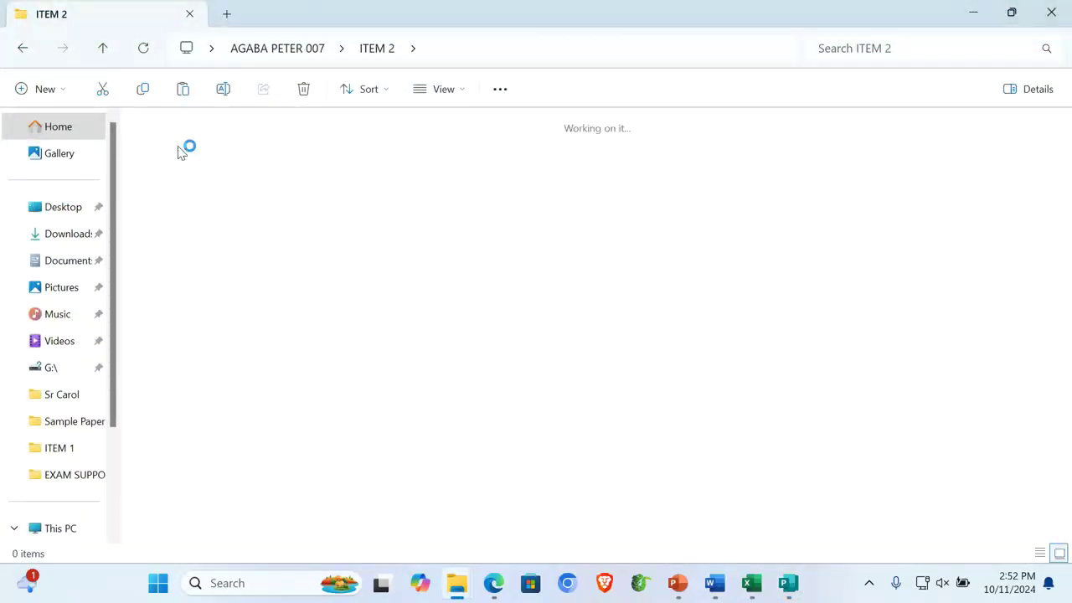
{"action": "double_click", "coordinate": [165, 164]}
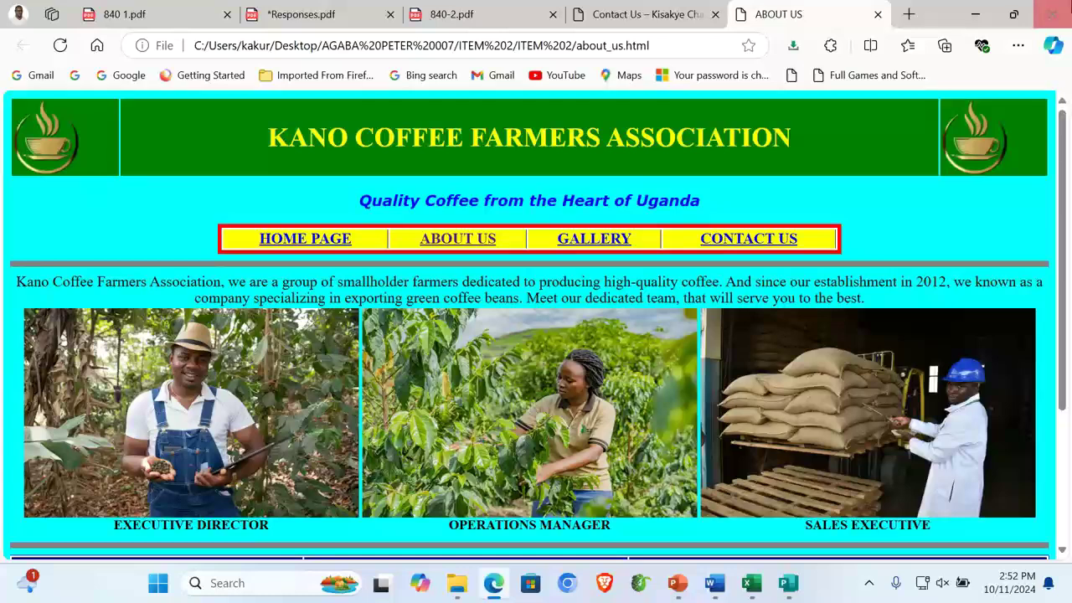
{"action": "scroll", "coordinate": [569, 387], "scroll_direction": "down", "scroll_amount": 2}
{"action": "scroll", "coordinate": [615, 270], "scroll_direction": "up", "scroll_amount": 2}
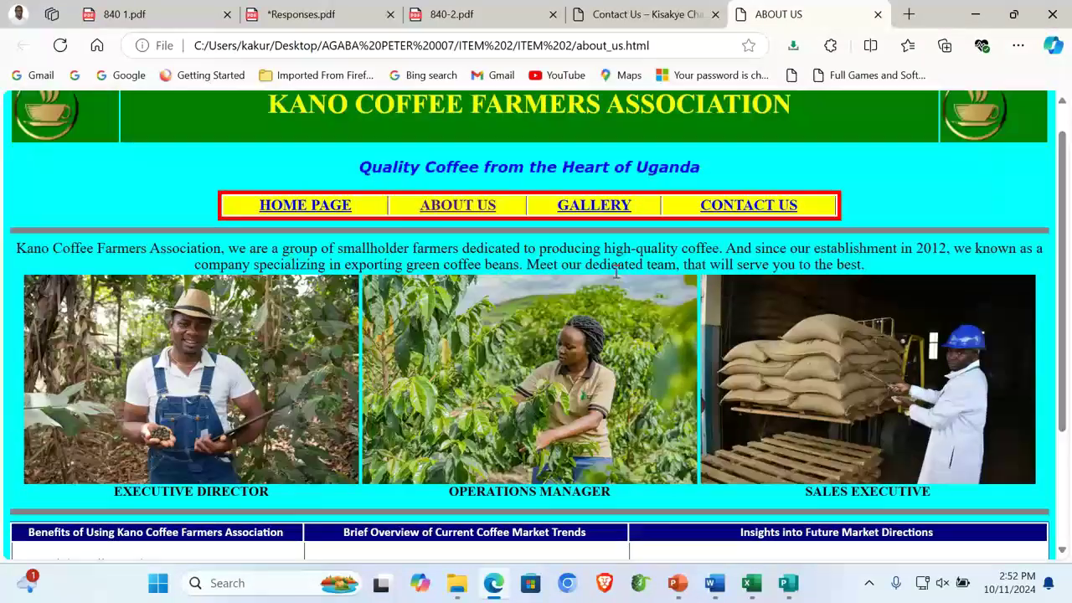
Browse the site's Gallery and Contact Us pages, then close the browser
{"action": "left_click", "coordinate": [592, 206]}
{"action": "scroll", "coordinate": [656, 428], "scroll_direction": "down", "scroll_amount": 4}
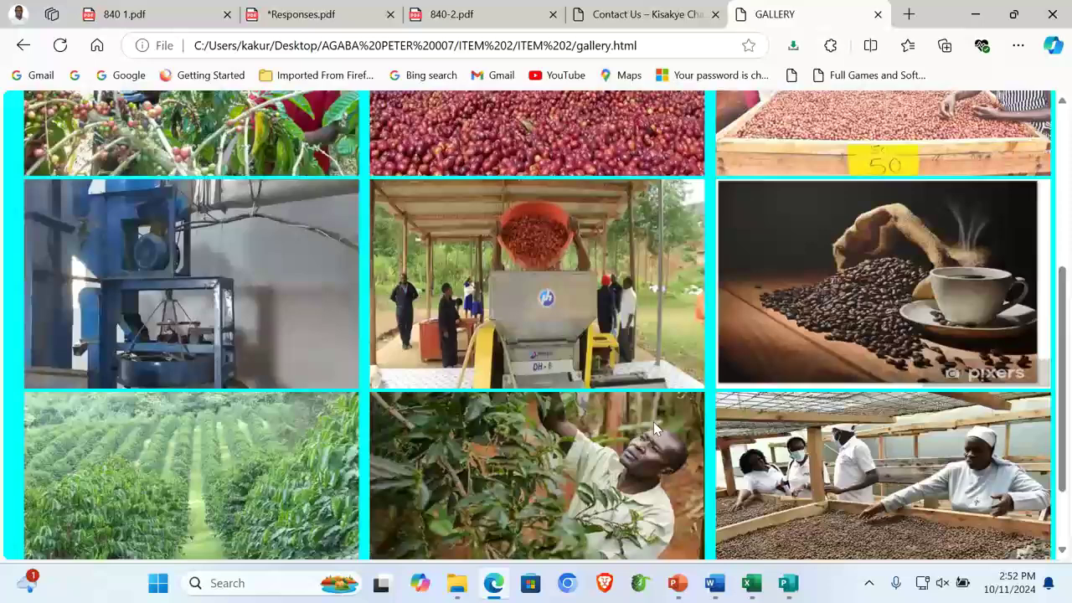
{"action": "scroll", "coordinate": [656, 429], "scroll_direction": "up", "scroll_amount": 4}
{"action": "left_click", "coordinate": [766, 242]}
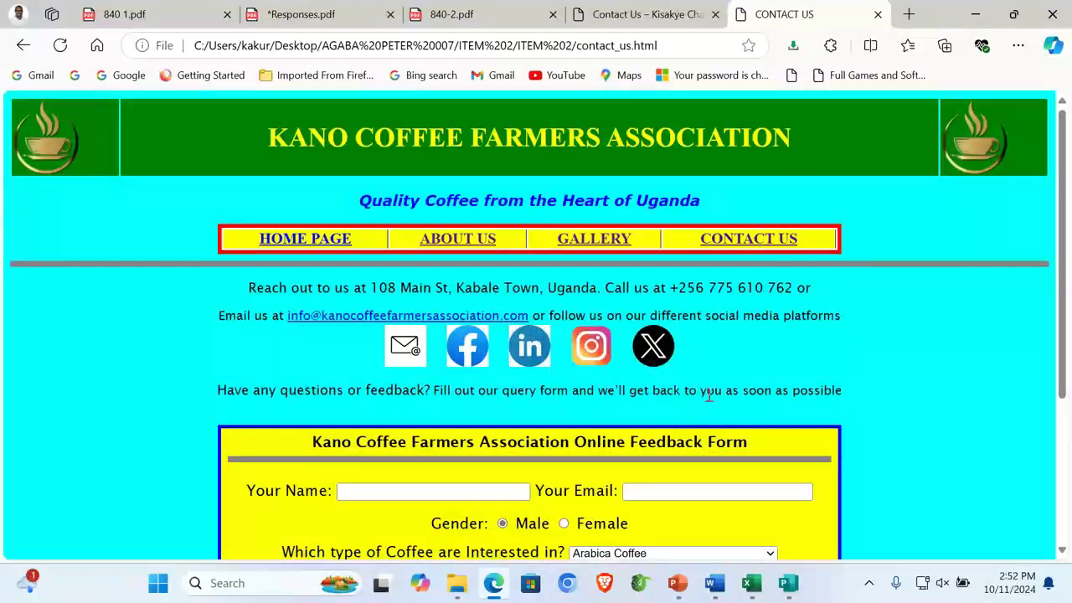
{"action": "scroll", "coordinate": [838, 218], "scroll_direction": "down", "scroll_amount": 3}
{"action": "left_click", "coordinate": [1053, 14]}
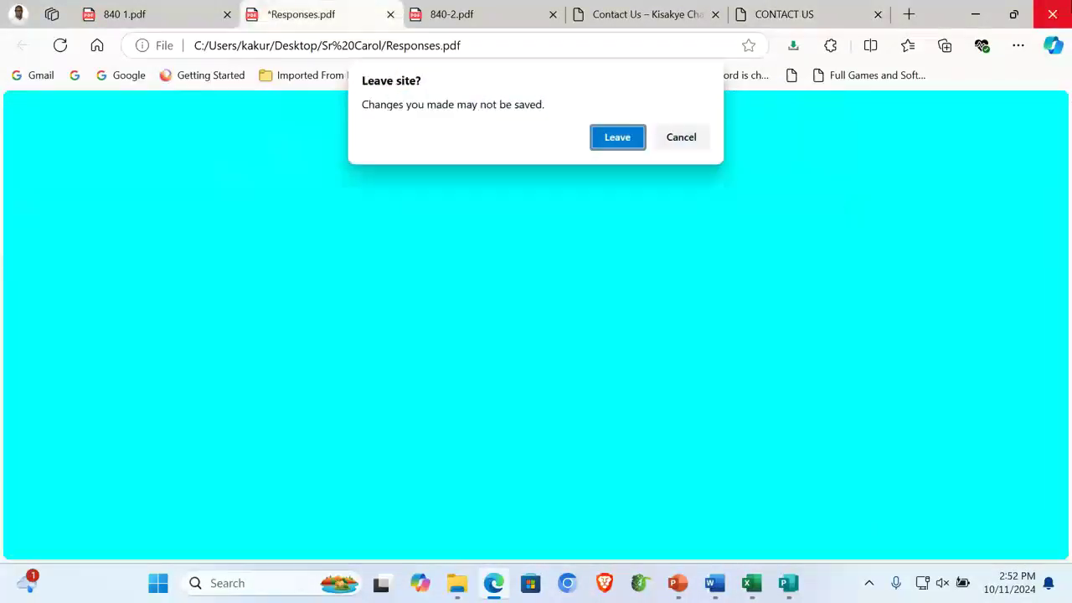
Confirm leaving the site, close the ITEM 2 window, and select the candidate 007 folder
{"action": "left_click", "coordinate": [624, 143]}
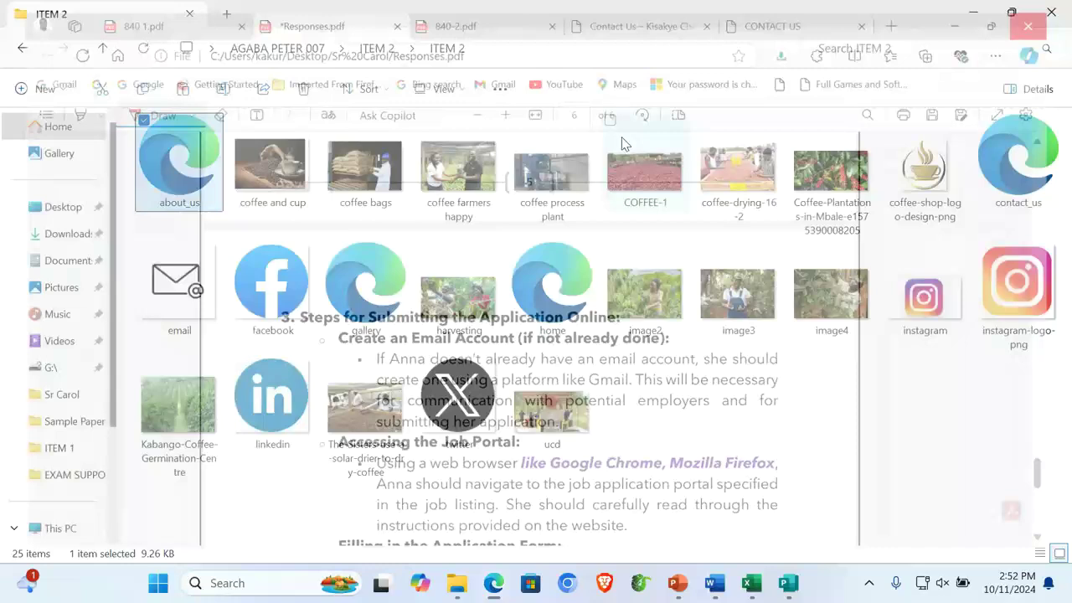
{"action": "left_click", "coordinate": [1053, 10]}
{"action": "left_click", "coordinate": [651, 289]}
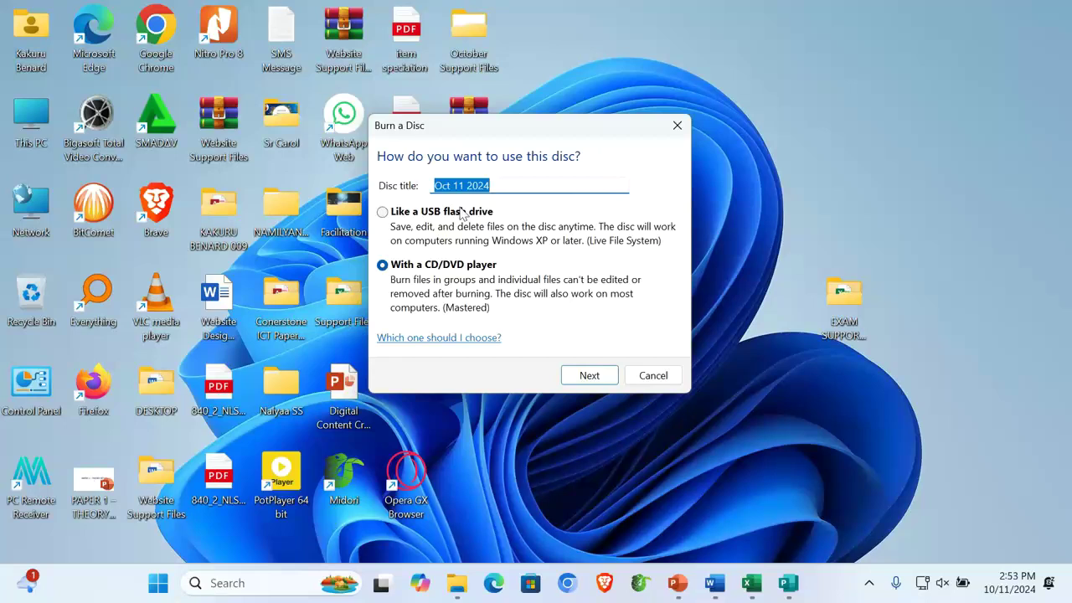
Set the disc title to the candidate's name with 007, keeping the With a CD/DVD player format
{"action": "left_click_drag", "start_coordinate": [492, 139], "coordinate": [593, 149]}
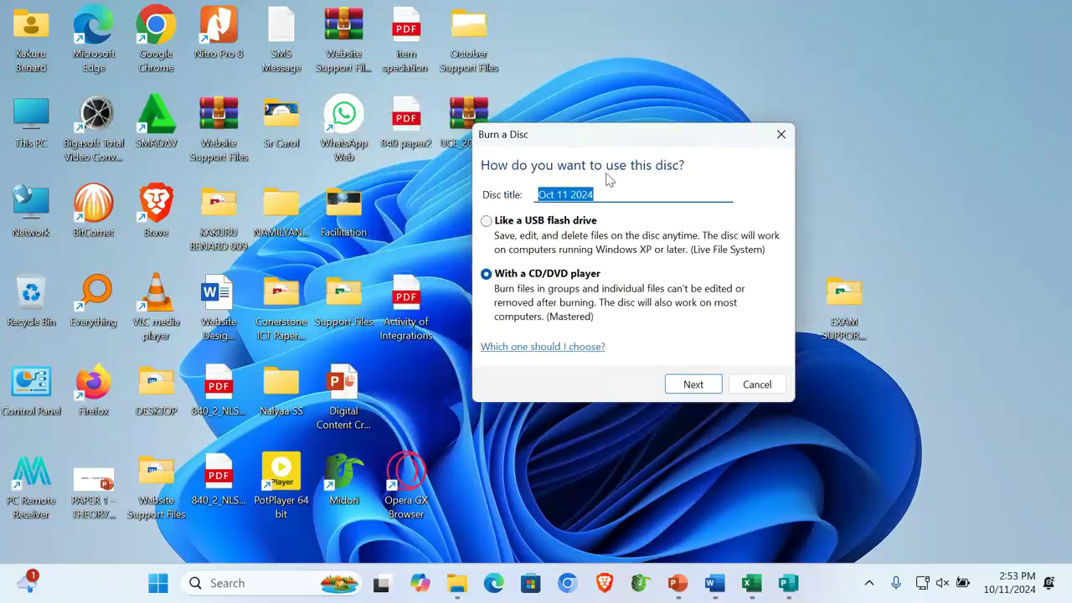
{"action": "left_click_drag", "start_coordinate": [611, 191], "coordinate": [518, 195]}
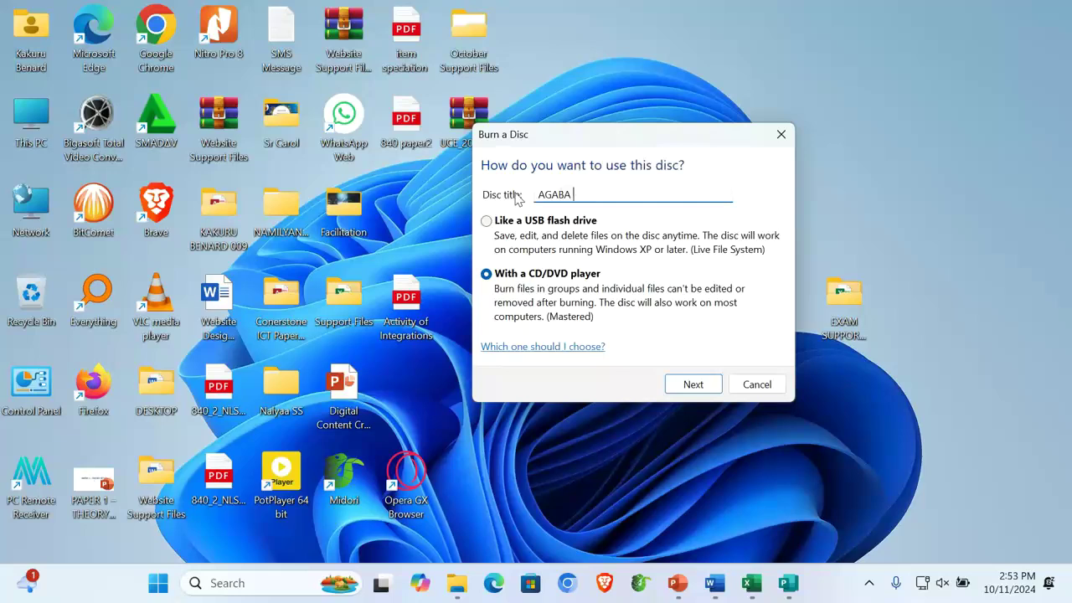
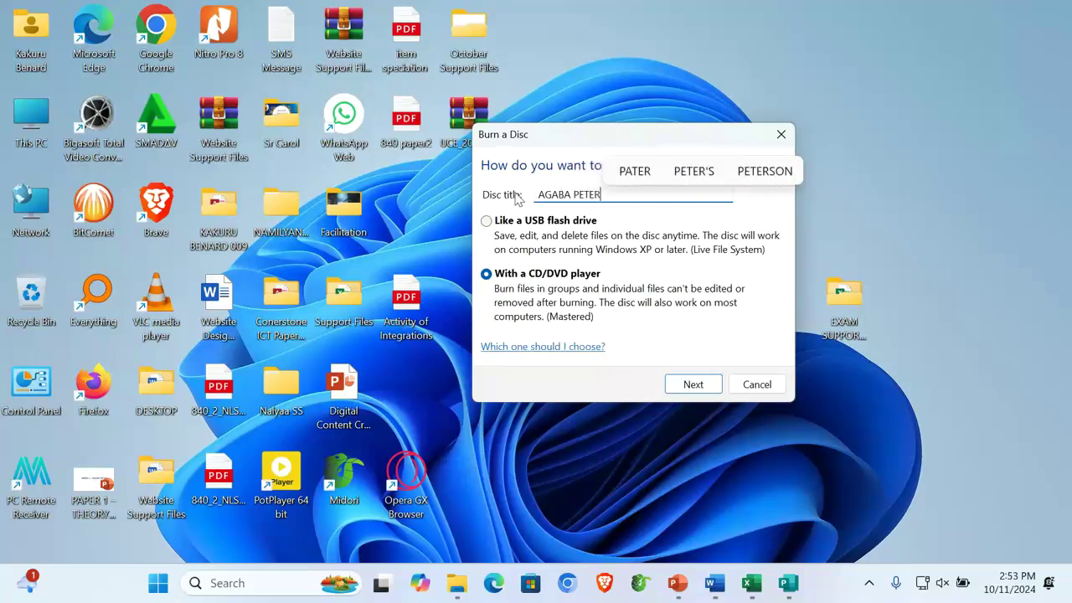
{"action": "type", "text": " 008"}
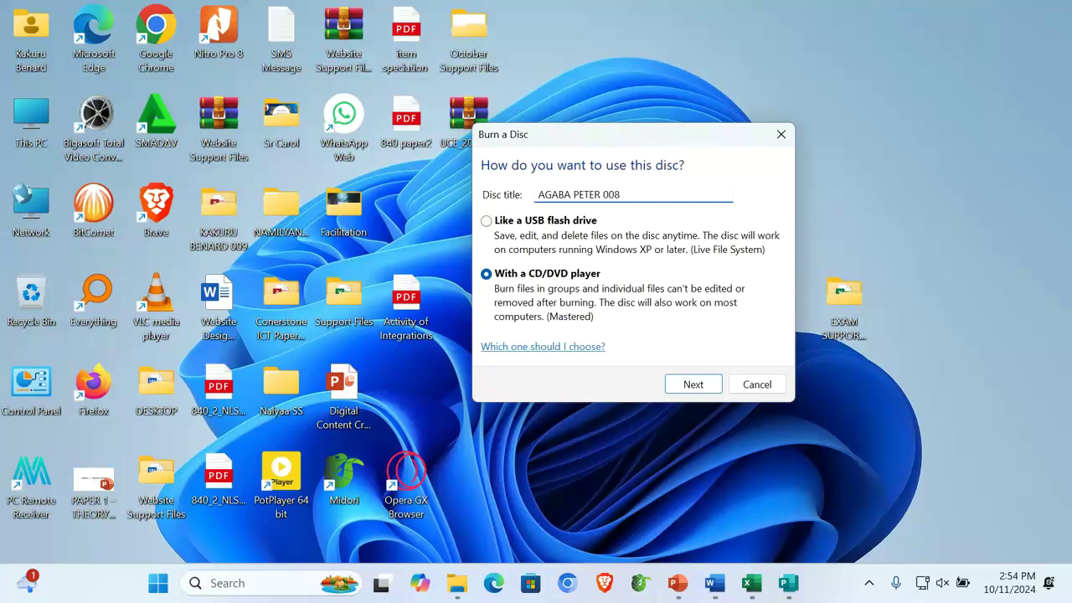
{"action": "key", "text": "ctrl+a"}
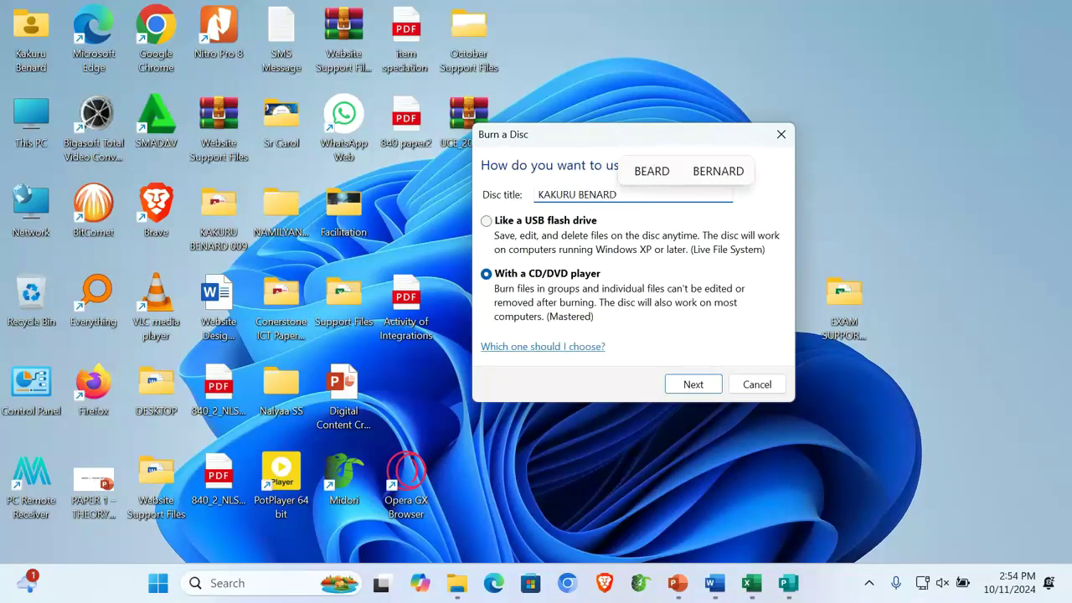
{"action": "type", "text": " 00"}
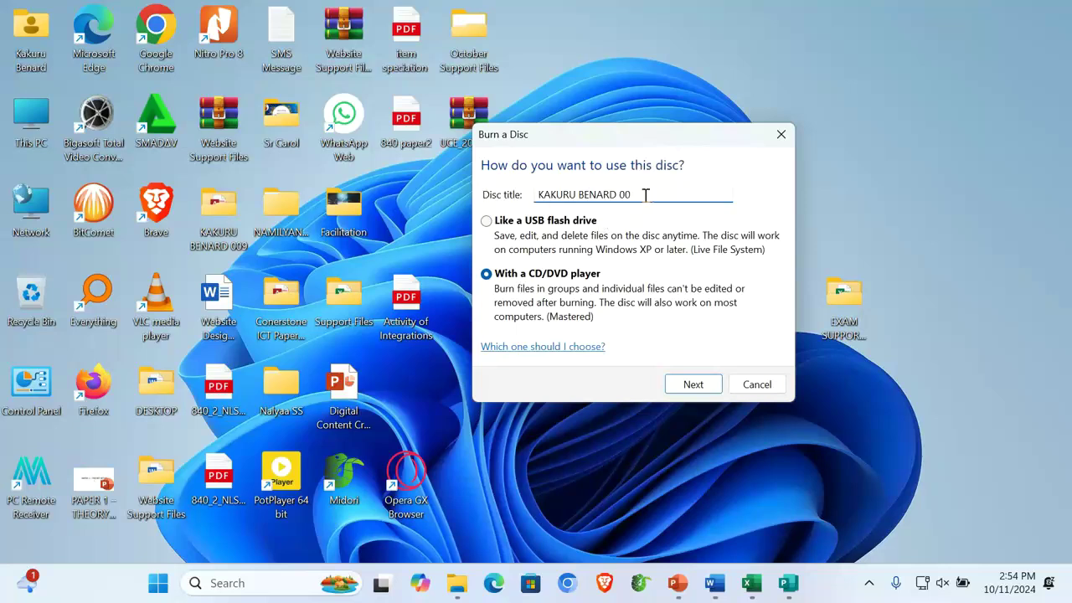
{"action": "left_click_drag", "start_coordinate": [645, 195], "coordinate": [508, 196]}
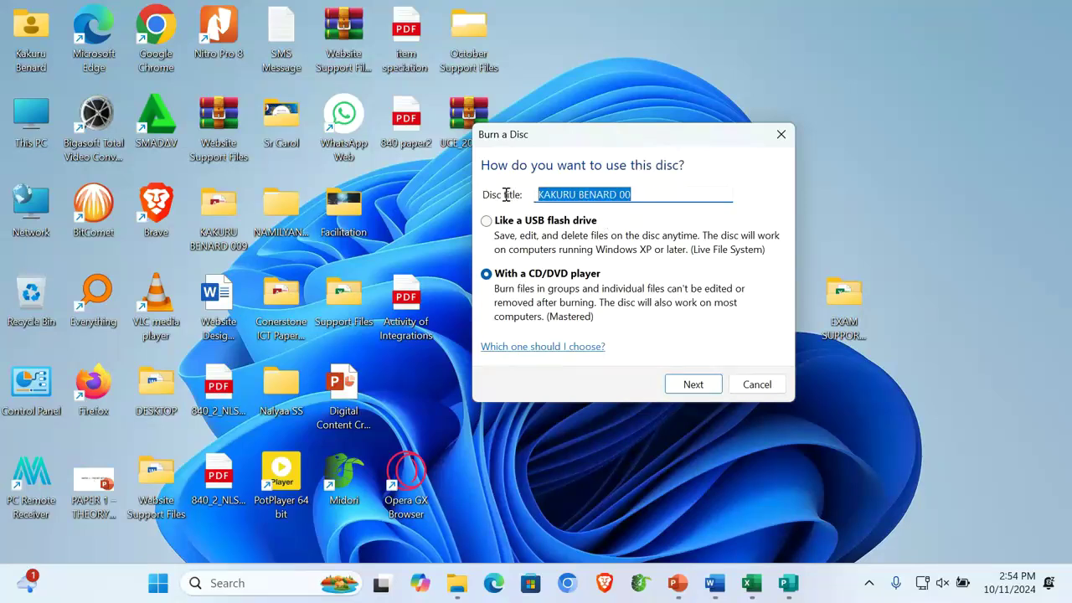
{"action": "type", "text": "PETER 007"}
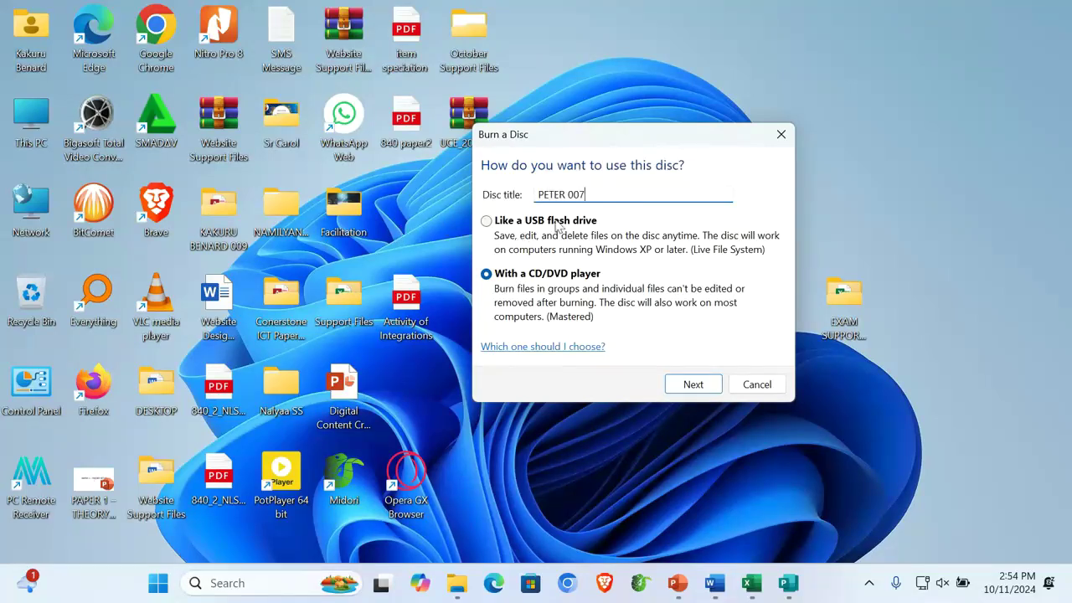
{"action": "left_click", "coordinate": [486, 222]}
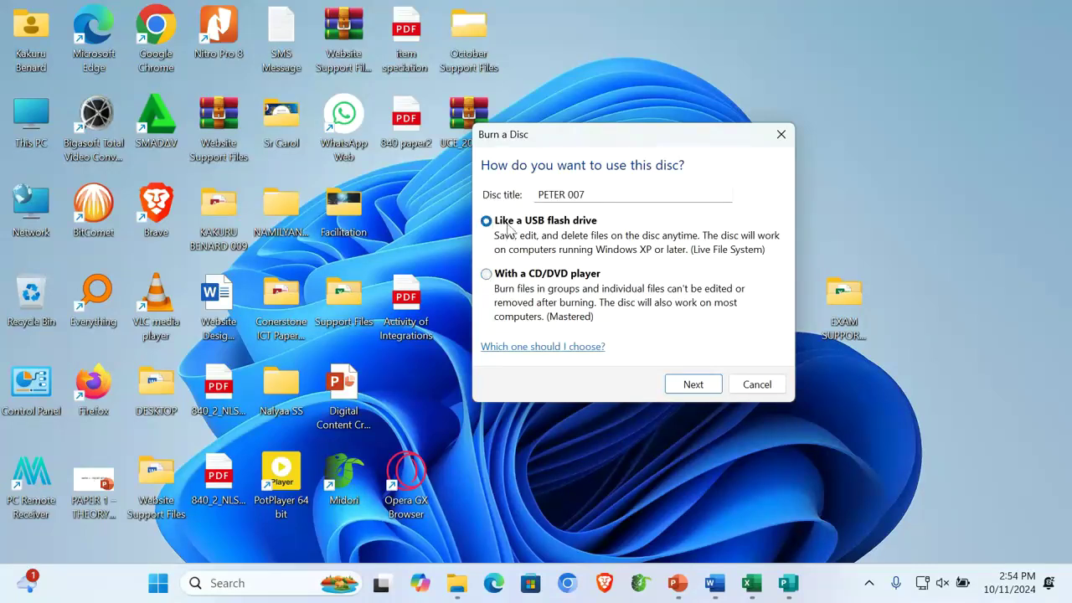
{"action": "left_click", "coordinate": [486, 275]}
Confirm the disc setup, then place a narrow DVD RW Drive (E:) window beside the candidate 007 desktop folder
{"action": "left_click", "coordinate": [708, 387]}
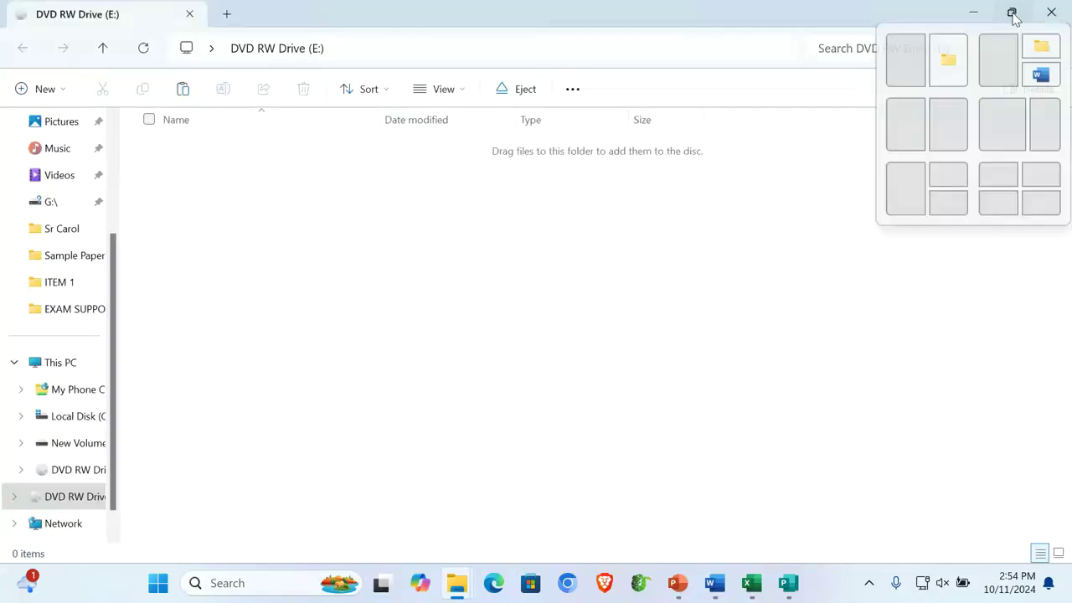
{"action": "left_click", "coordinate": [1014, 8]}
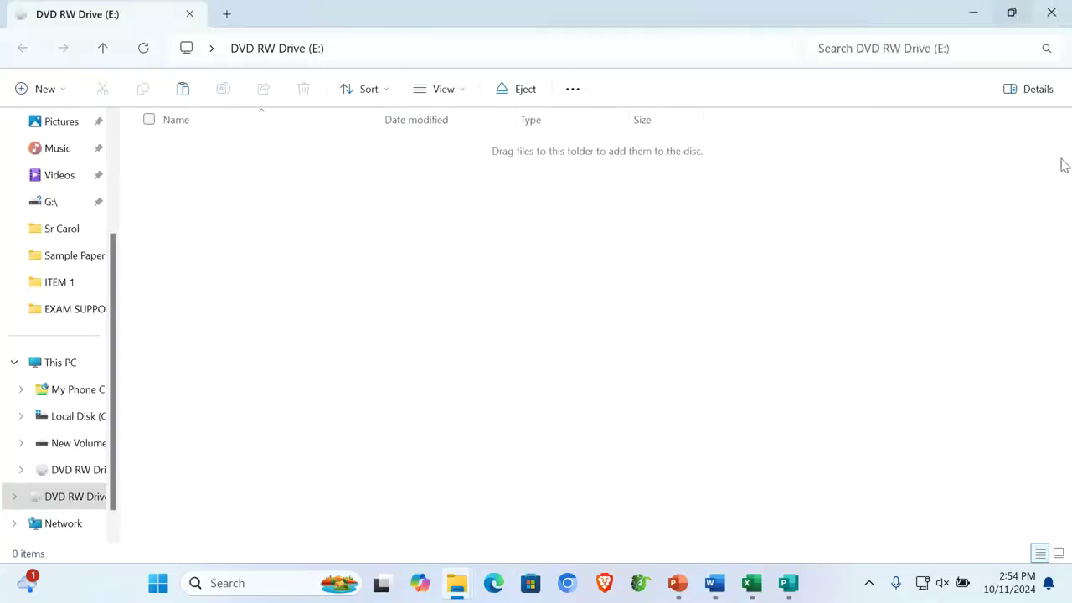
{"action": "left_click", "coordinate": [1013, 13]}
{"action": "left_click_drag", "start_coordinate": [867, 12], "coordinate": [748, 95]}
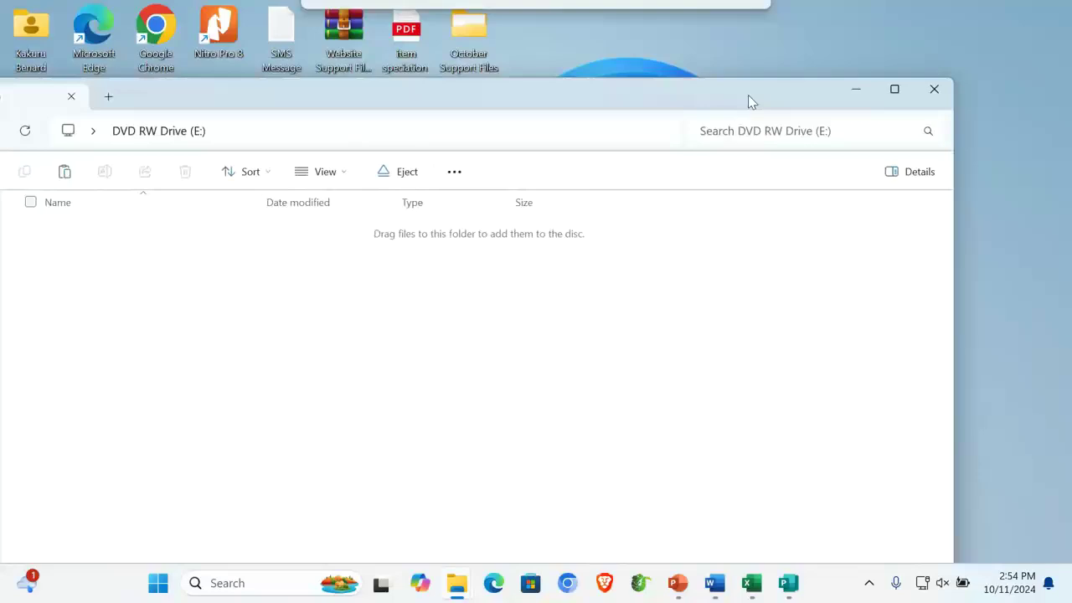
{"action": "left_click_drag", "start_coordinate": [956, 334], "coordinate": [354, 361]}
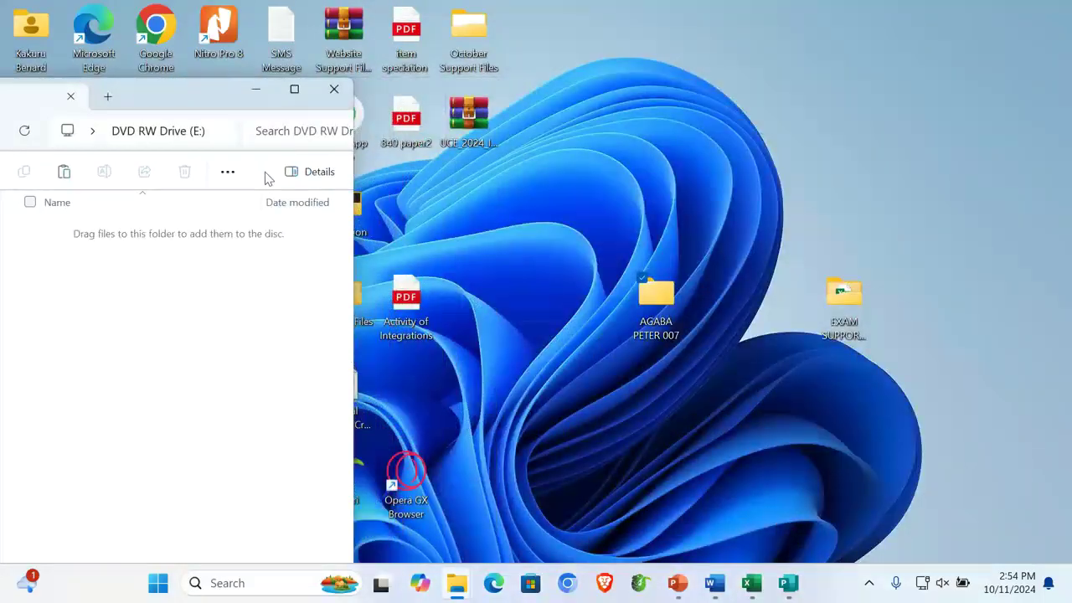
{"action": "left_click_drag", "start_coordinate": [208, 93], "coordinate": [412, 41]}
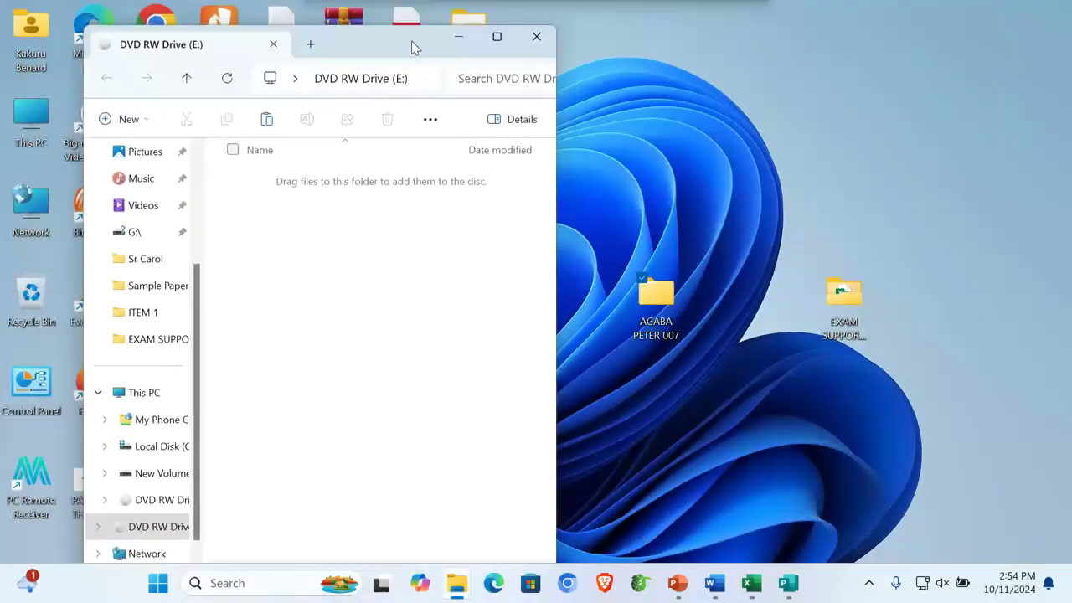
{"action": "left_click_drag", "start_coordinate": [662, 301], "coordinate": [295, 301]}
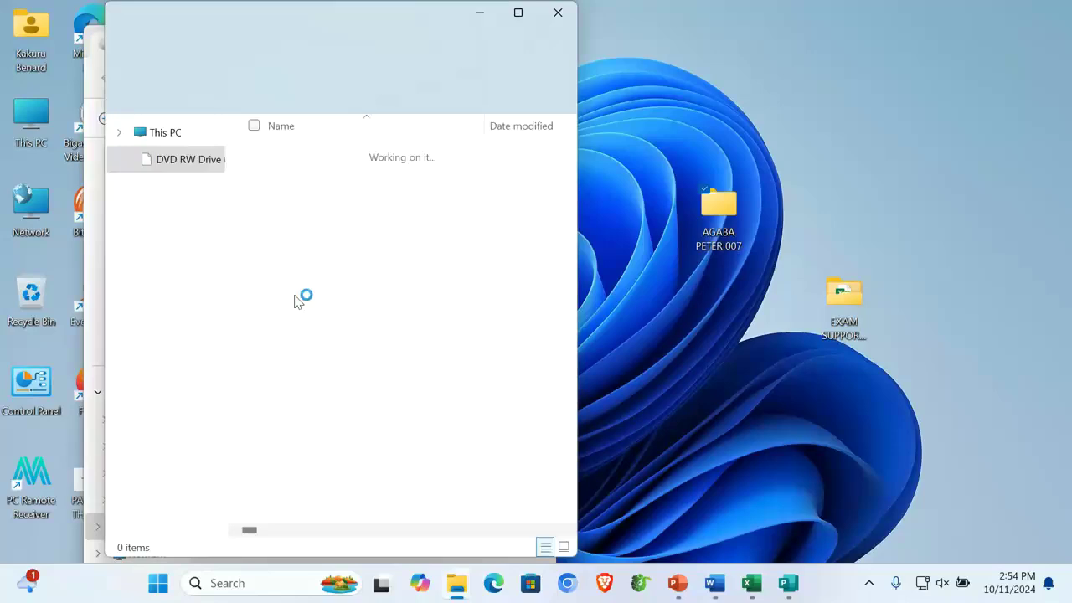
Copy the candidate 007 folder for the disc, then dismiss the disc window's options without pasting
{"action": "right_click", "coordinate": [720, 206]}
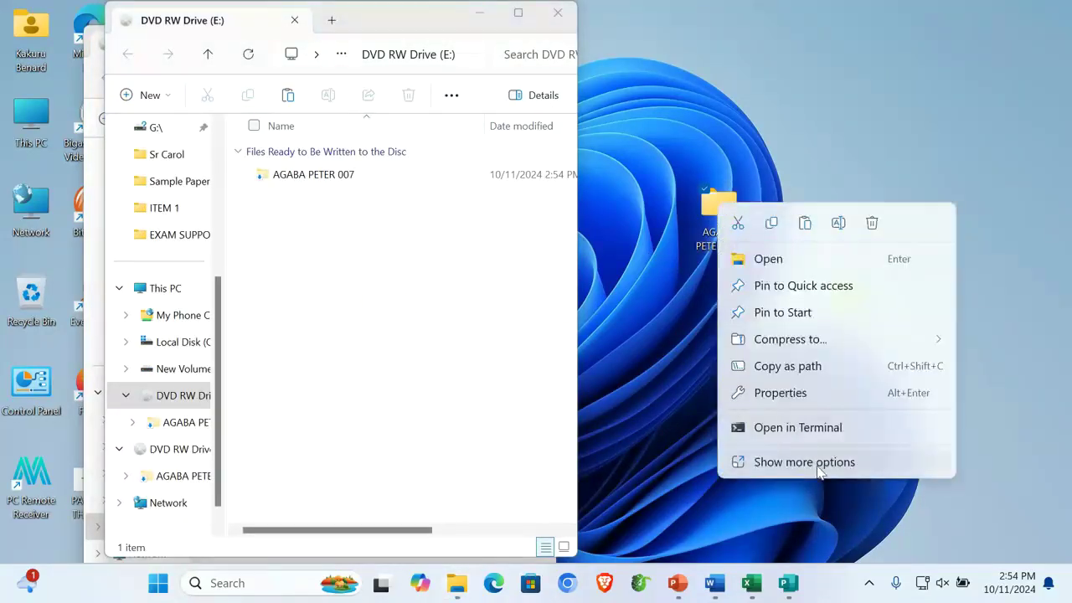
{"action": "left_click", "coordinate": [809, 461]}
{"action": "left_click", "coordinate": [779, 449]}
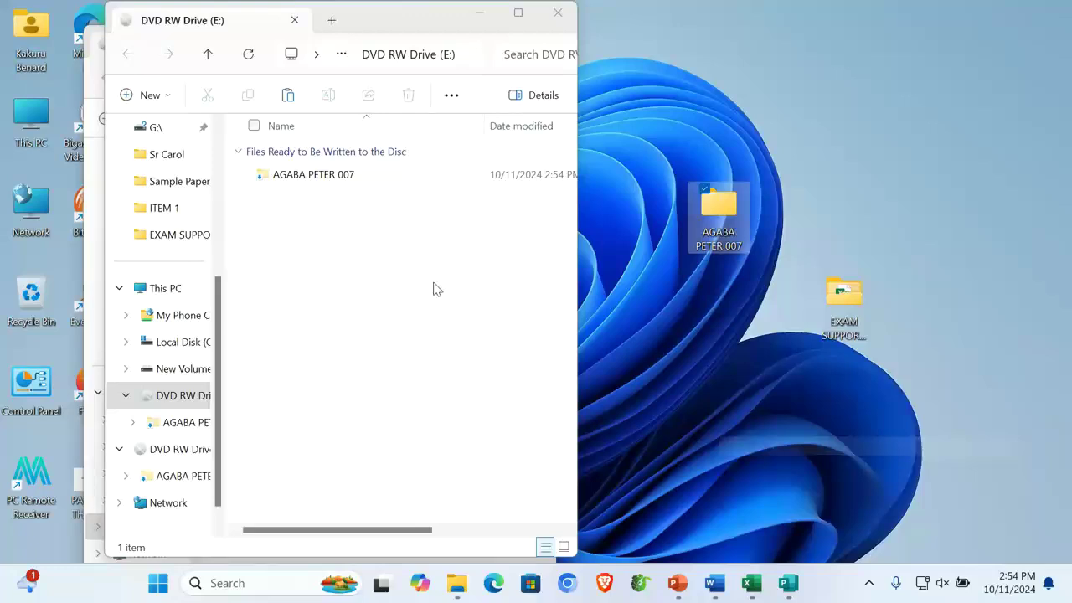
{"action": "left_click", "coordinate": [329, 256]}
{"action": "right_click", "coordinate": [328, 256]}
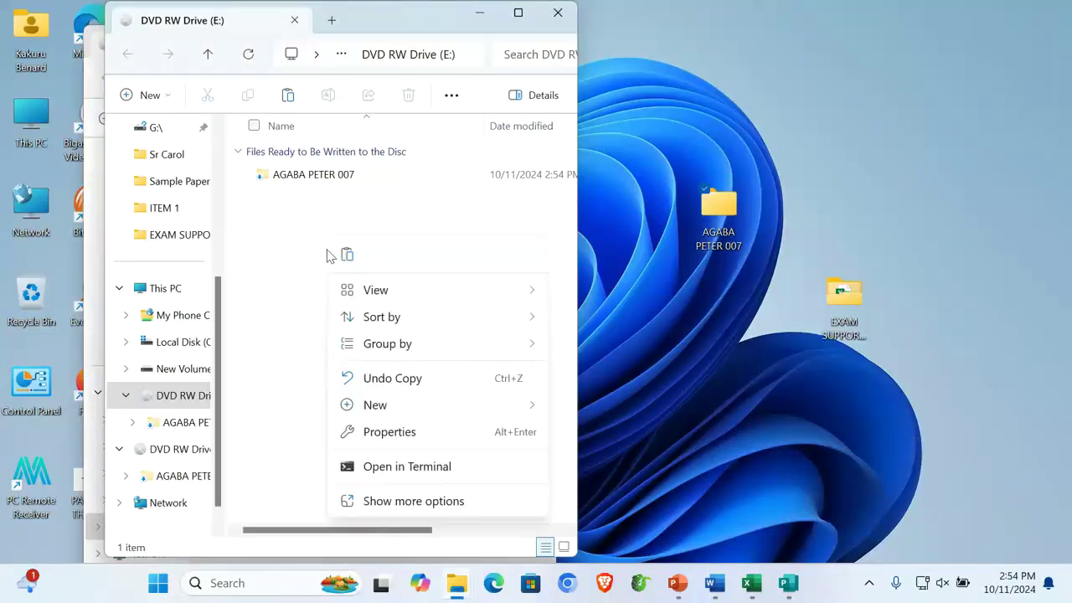
{"action": "left_click", "coordinate": [443, 508]}
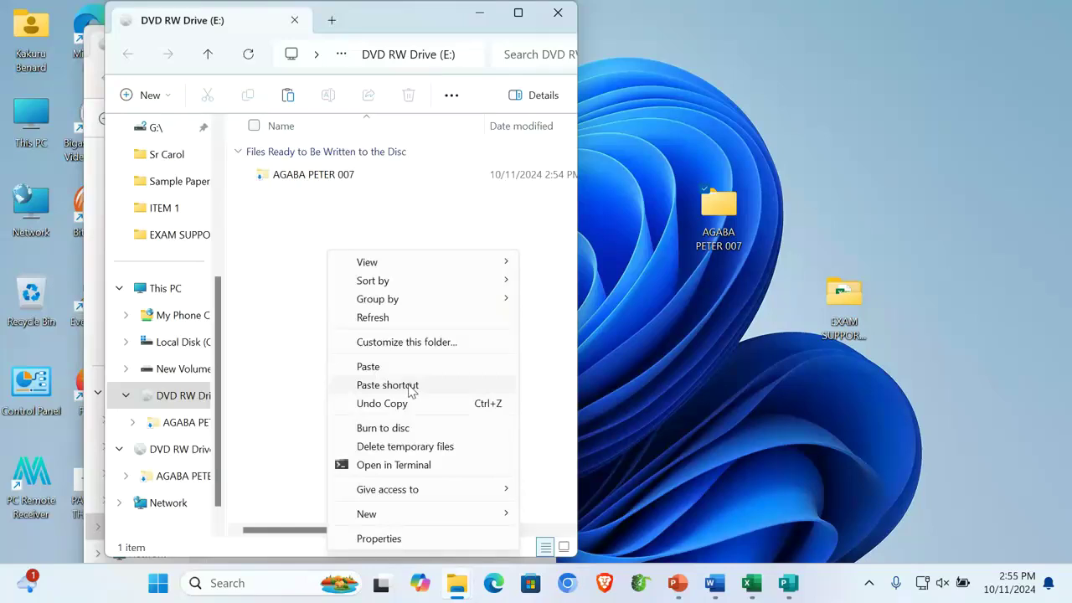
{"action": "left_click", "coordinate": [433, 217]}
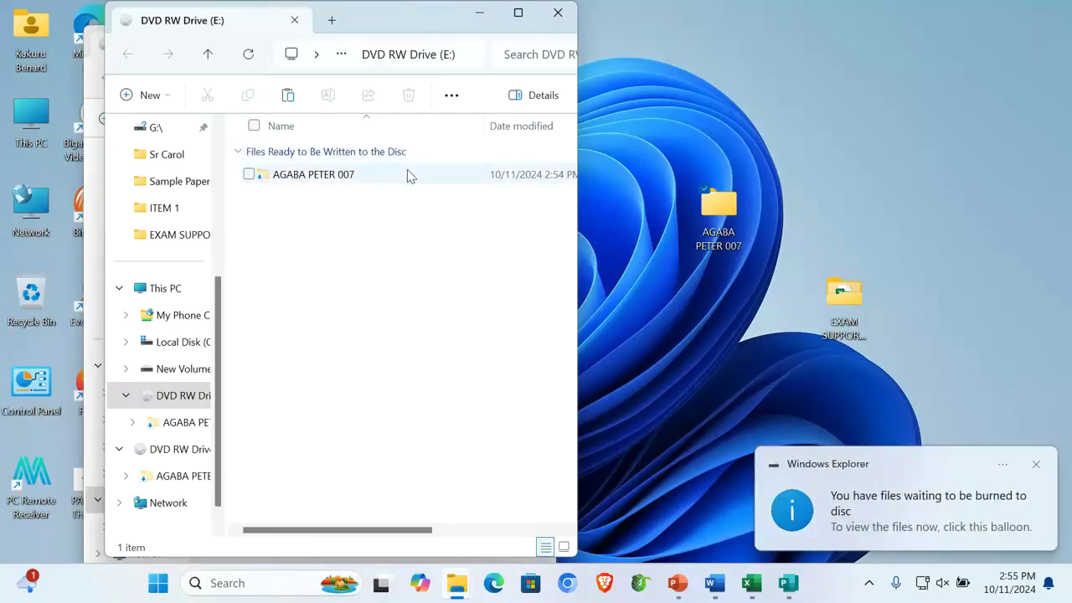
Burn the waiting files to disc with the Burn to disc wizard and finish once successful
{"action": "right_click", "coordinate": [301, 233]}
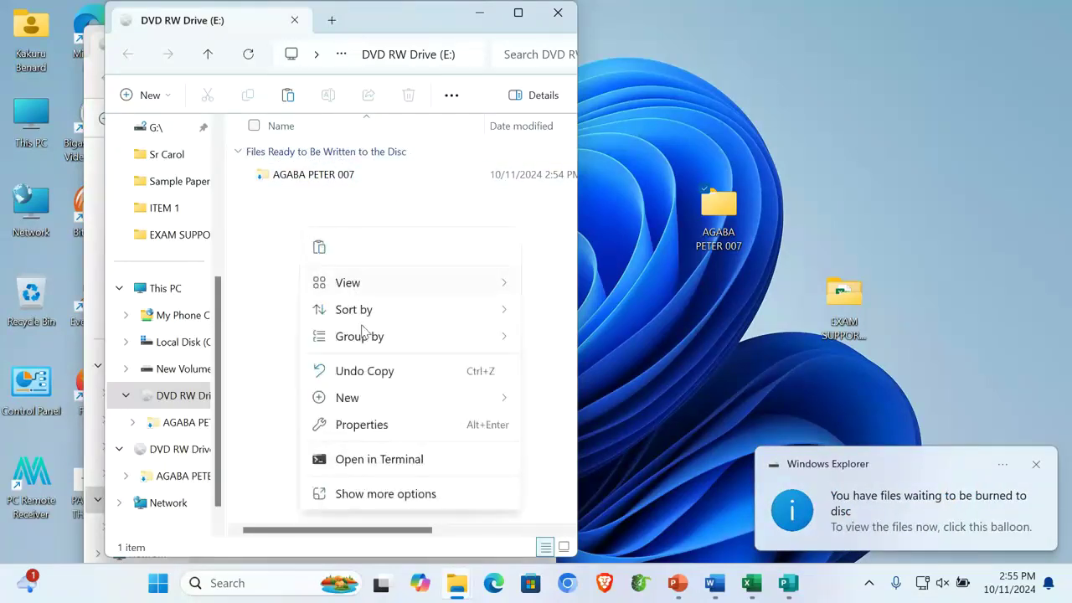
{"action": "left_click", "coordinate": [390, 495]}
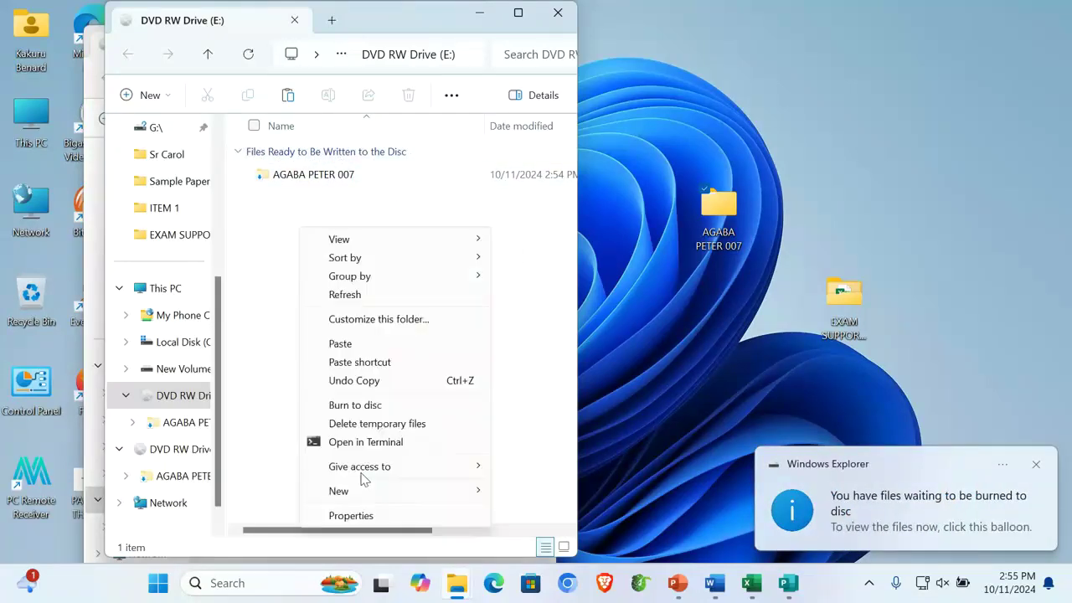
{"action": "left_click", "coordinate": [369, 406]}
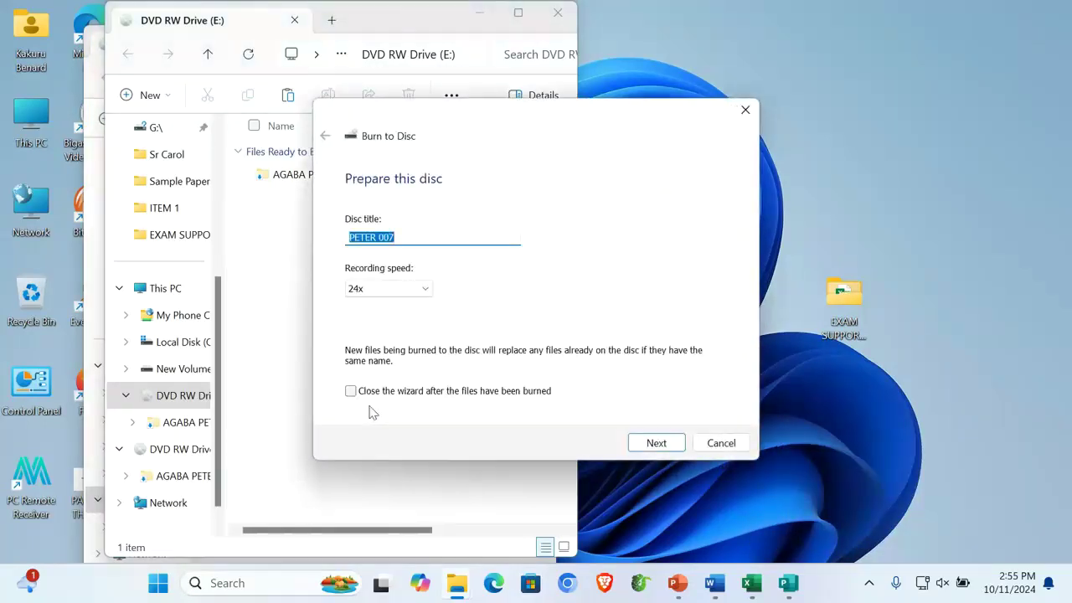
{"action": "left_click", "coordinate": [403, 240]}
{"action": "left_click", "coordinate": [673, 444]}
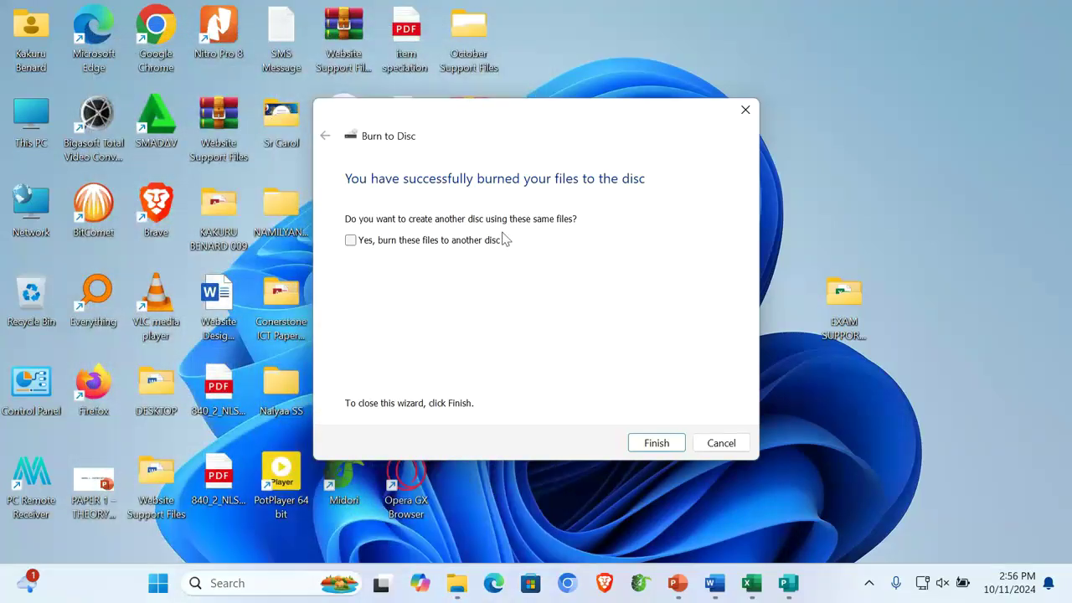
{"action": "left_click", "coordinate": [657, 443]}
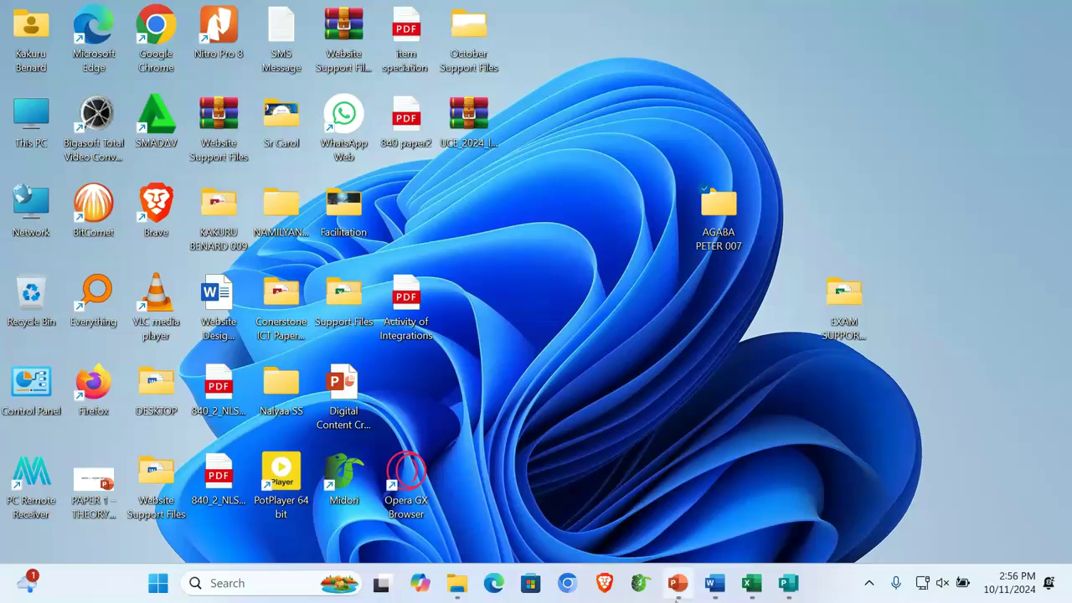
Paste the PRINCO CD picture from Sample ITEM 2 into a new blank presentation as a picture
{"action": "left_click", "coordinate": [679, 584]}
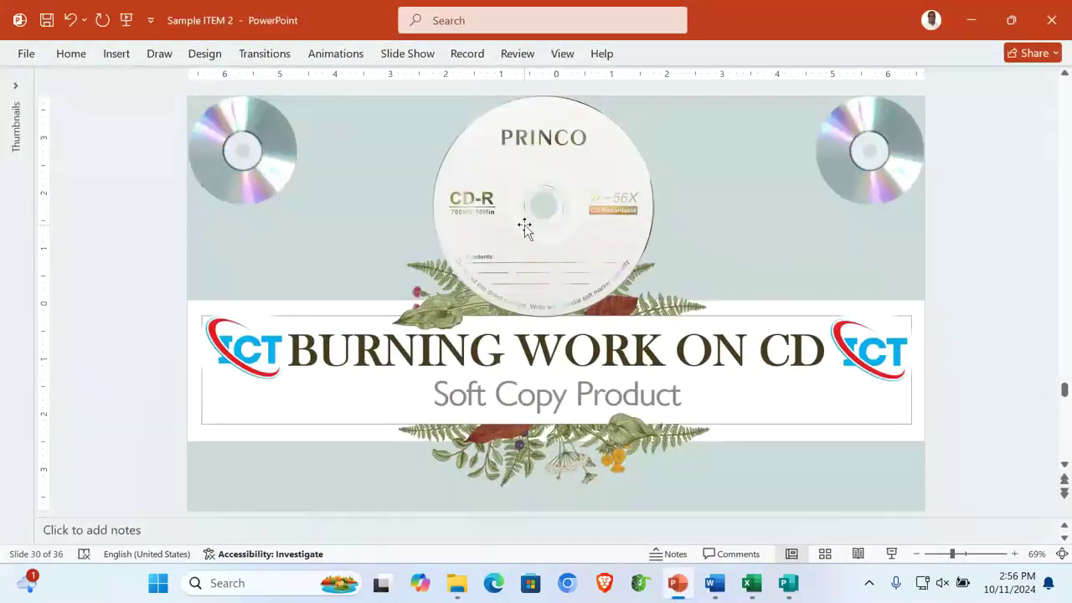
{"action": "left_click", "coordinate": [523, 225]}
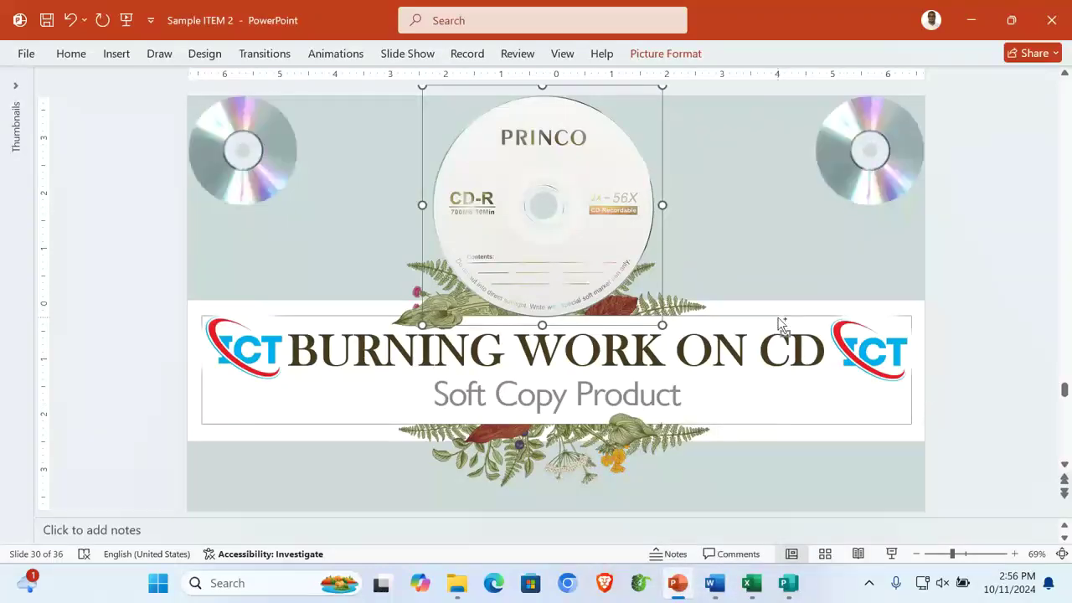
{"action": "key", "text": "ctrl+n"}
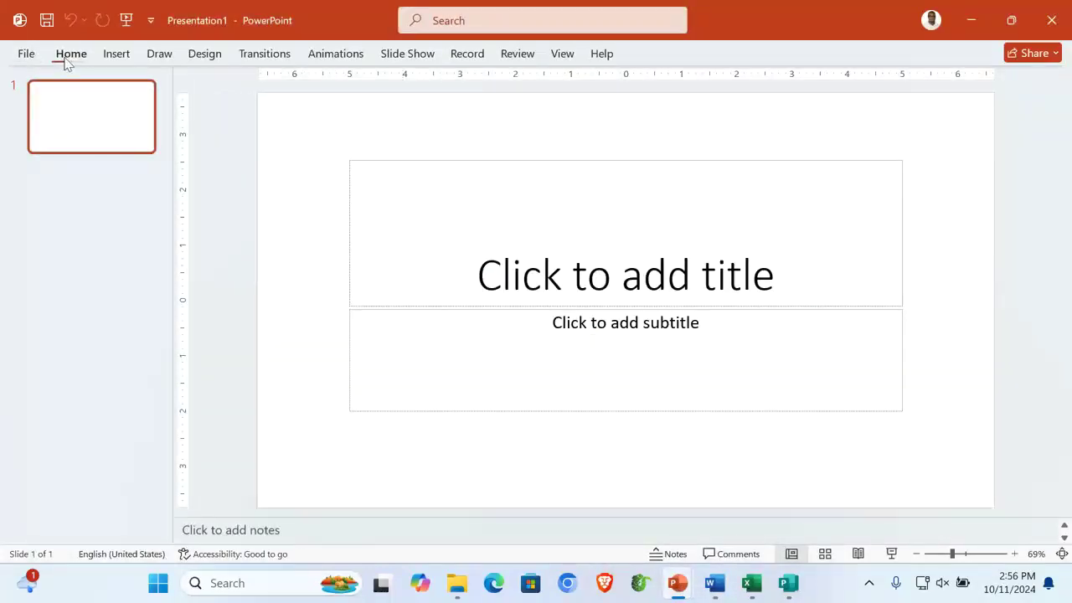
{"action": "left_click", "coordinate": [67, 59]}
{"action": "left_click", "coordinate": [34, 122]}
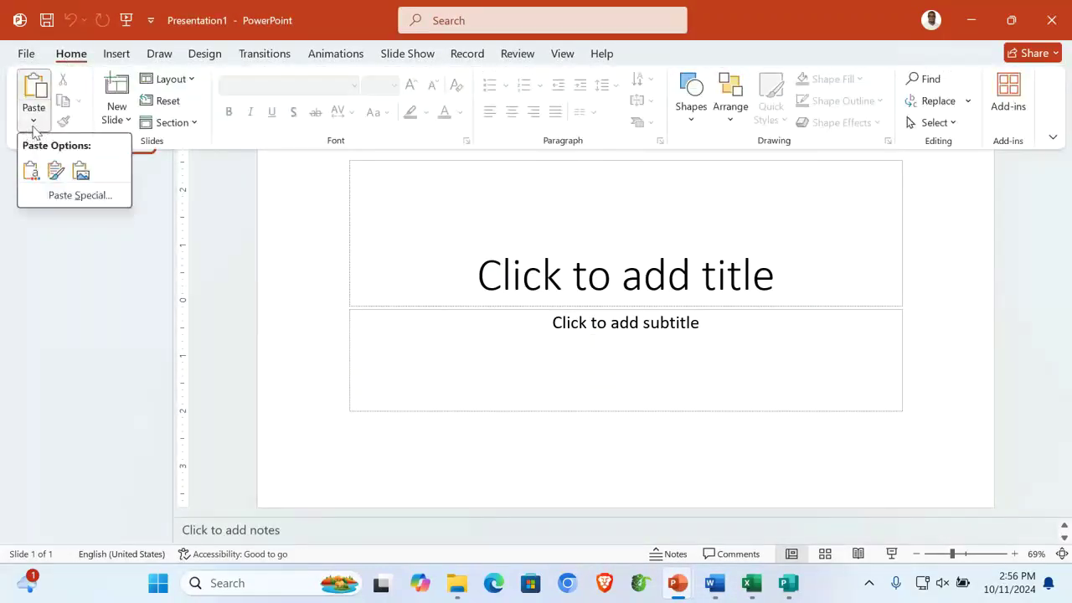
{"action": "left_click", "coordinate": [79, 170]}
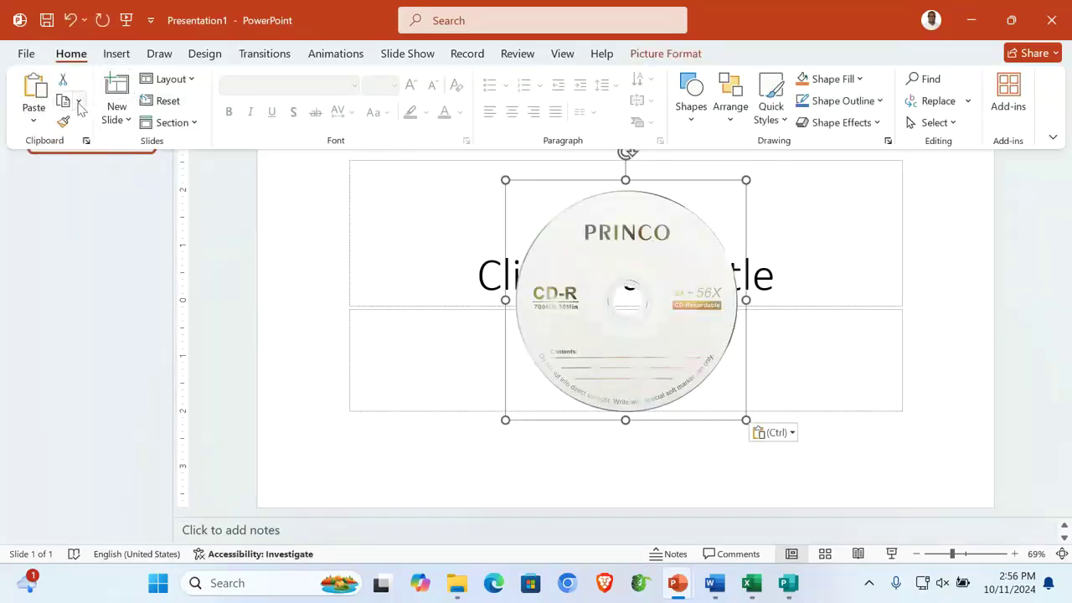
Reset the pasted disc picture to its original look and size
{"action": "left_click", "coordinate": [639, 52]}
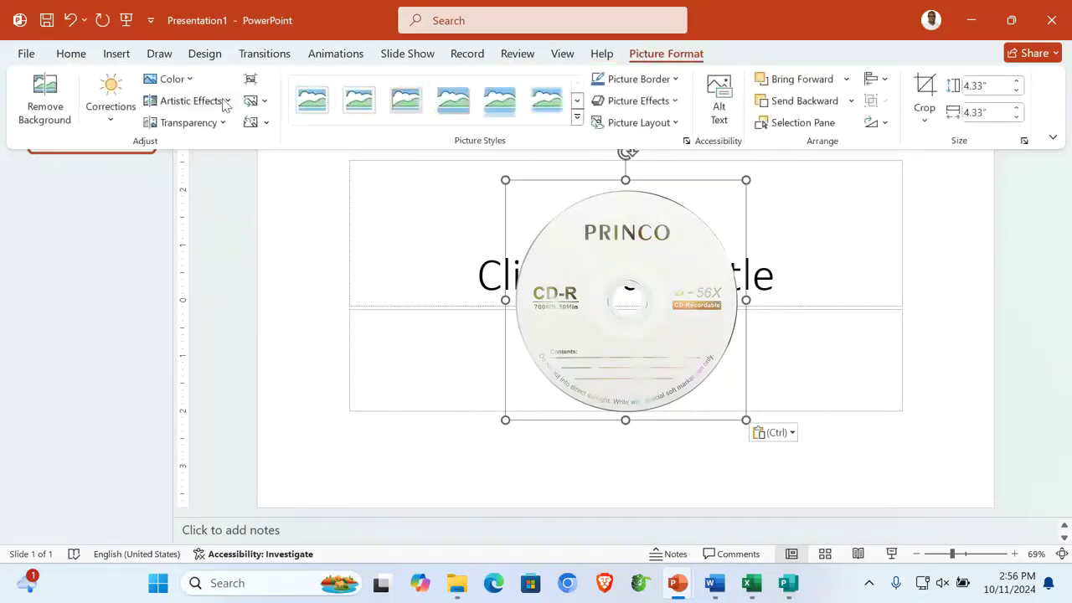
{"action": "left_click", "coordinate": [264, 102]}
{"action": "left_click", "coordinate": [276, 88]}
{"action": "left_click", "coordinate": [268, 122]}
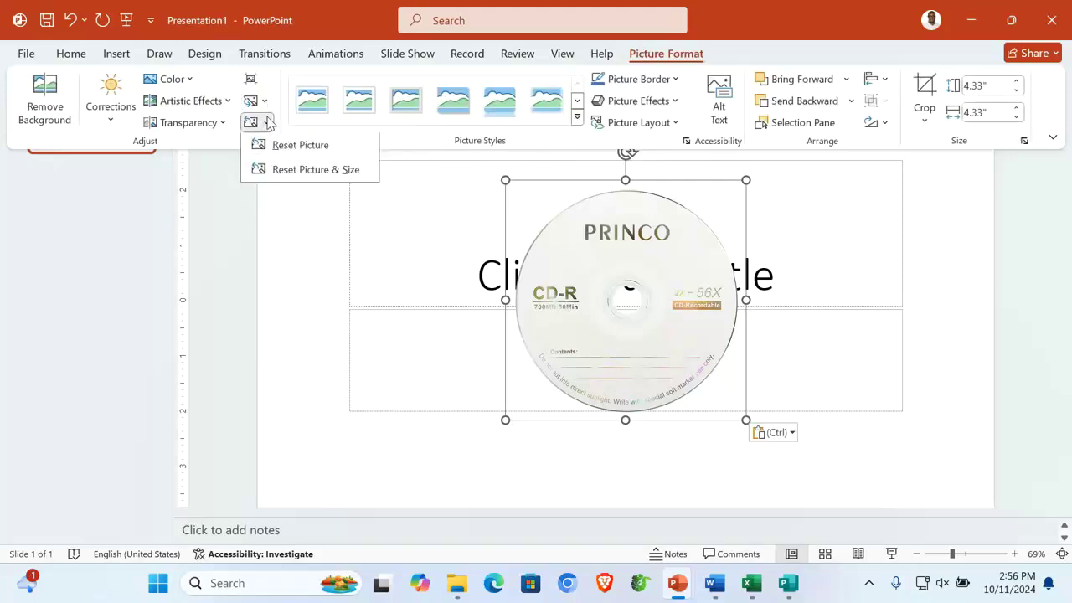
{"action": "left_click", "coordinate": [314, 171]}
Enlarge the disc picture to fill the slide height and centre it
{"action": "left_click", "coordinate": [748, 422]}
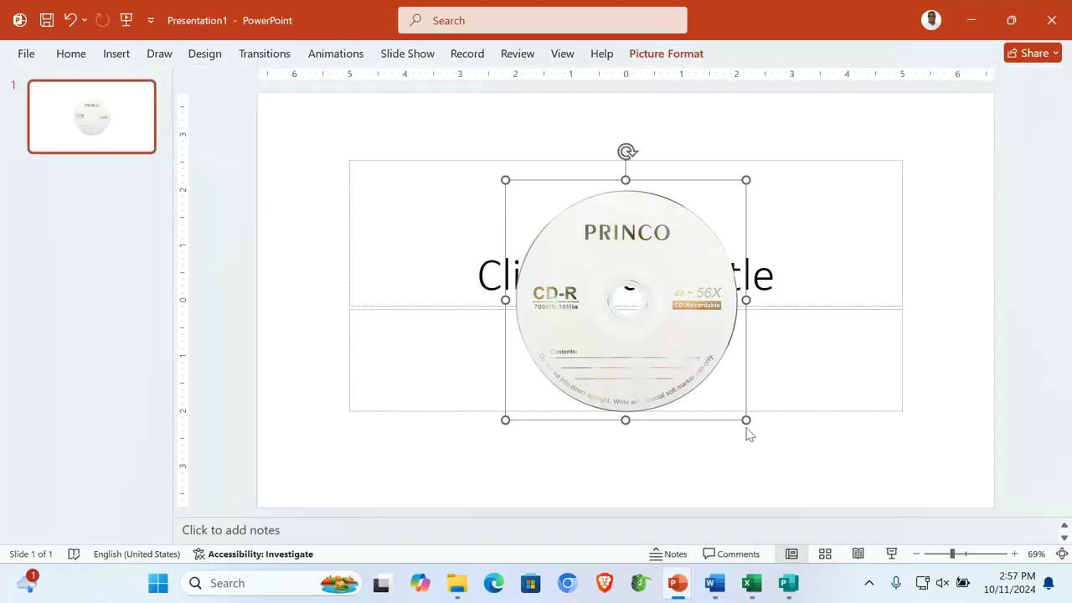
{"action": "left_click_drag", "start_coordinate": [746, 420], "coordinate": [896, 536]}
{"action": "left_click_drag", "start_coordinate": [759, 346], "coordinate": [699, 298]}
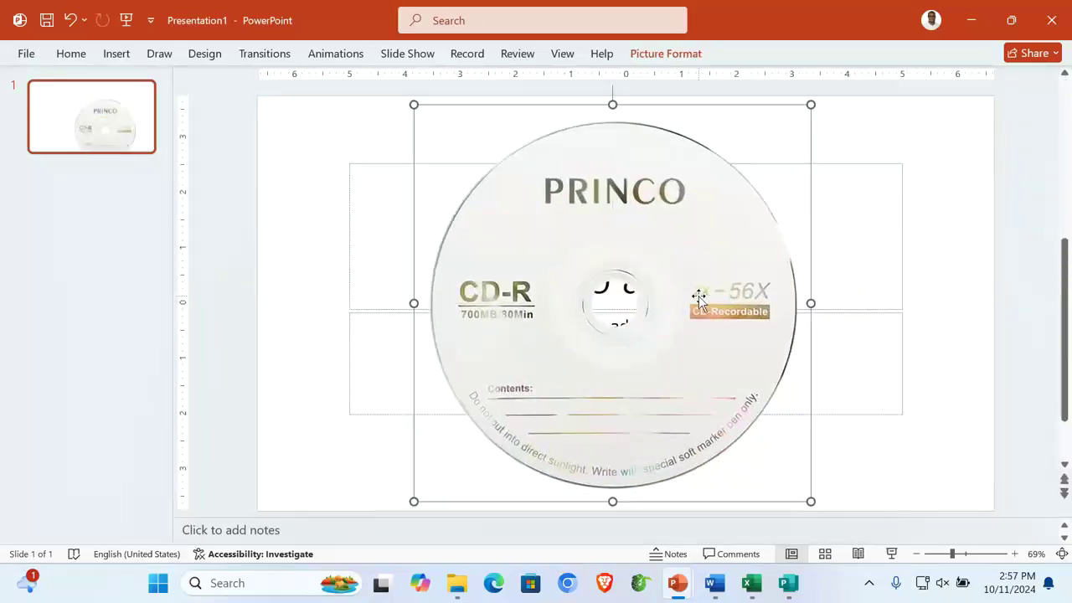
{"action": "mouse_move", "coordinate": [810, 501]}
{"action": "left_mouse_down"}
{"action": "mouse_move", "coordinate": [839, 511]}
{"action": "mouse_move", "coordinate": [826, 502]}
{"action": "left_mouse_up"}
{"action": "left_click_drag", "start_coordinate": [728, 424], "coordinate": [721, 411]}
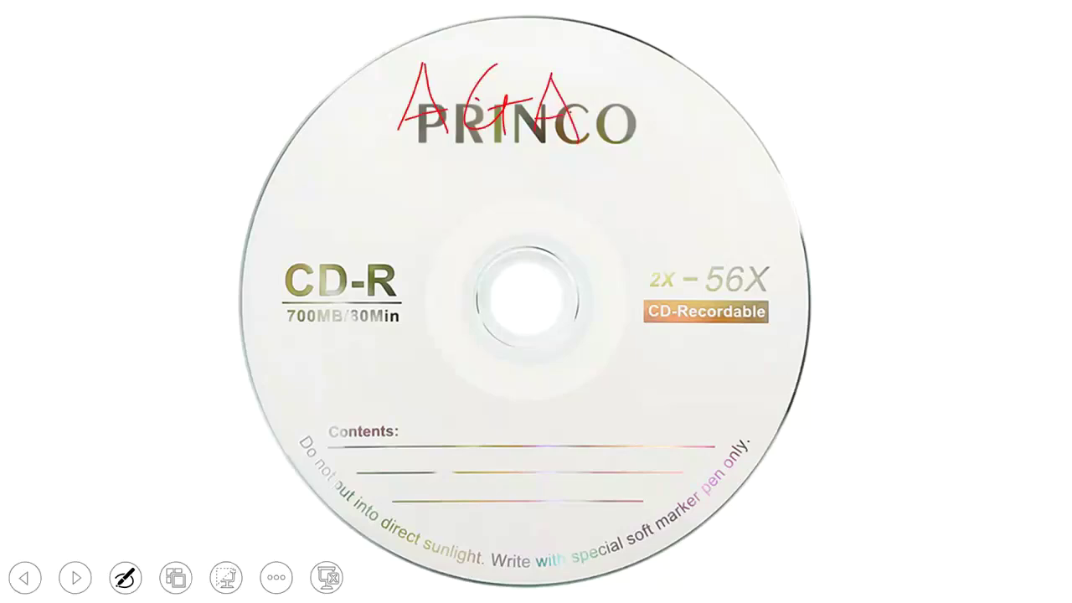
Handwrite the candidate's surname and first name in red ink across the top of the CD picture
{"action": "mouse_move", "coordinate": [590, 84]}
{"action": "left_mouse_down"}
{"action": "mouse_move", "coordinate": [601, 77]}
{"action": "mouse_move", "coordinate": [605, 134]}
{"action": "mouse_move", "coordinate": [670, 104]}
{"action": "mouse_move", "coordinate": [692, 110]}
{"action": "left_mouse_up"}
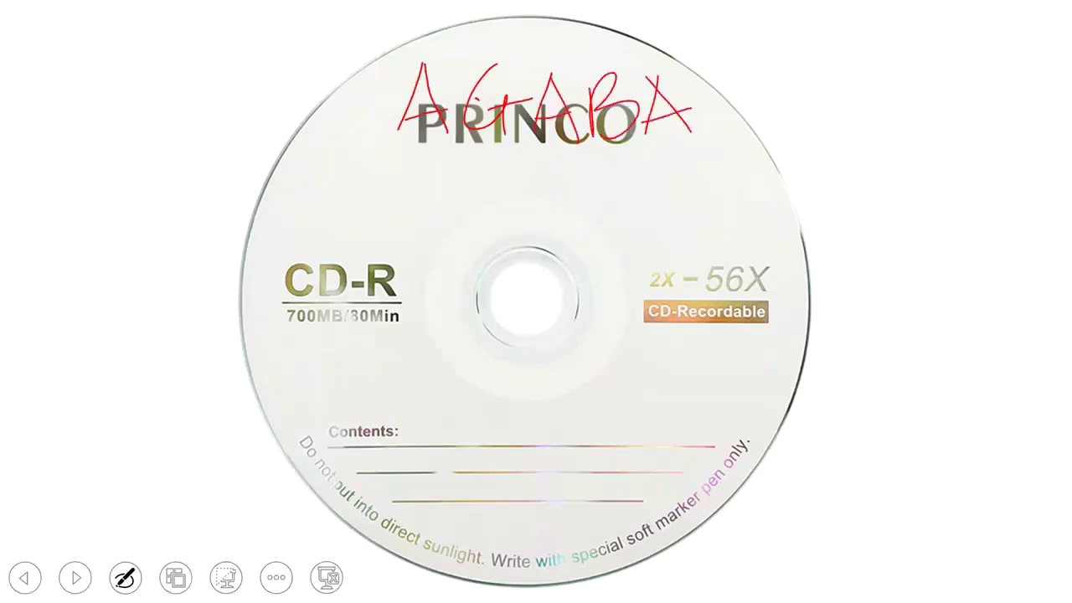
{"action": "mouse_move", "coordinate": [429, 172]}
{"action": "left_mouse_down"}
{"action": "mouse_move", "coordinate": [427, 238]}
{"action": "mouse_move", "coordinate": [427, 209]}
{"action": "left_mouse_up"}
{"action": "left_click_drag", "start_coordinate": [513, 159], "coordinate": [527, 215]}
{"action": "left_click_drag", "start_coordinate": [485, 195], "coordinate": [516, 195]}
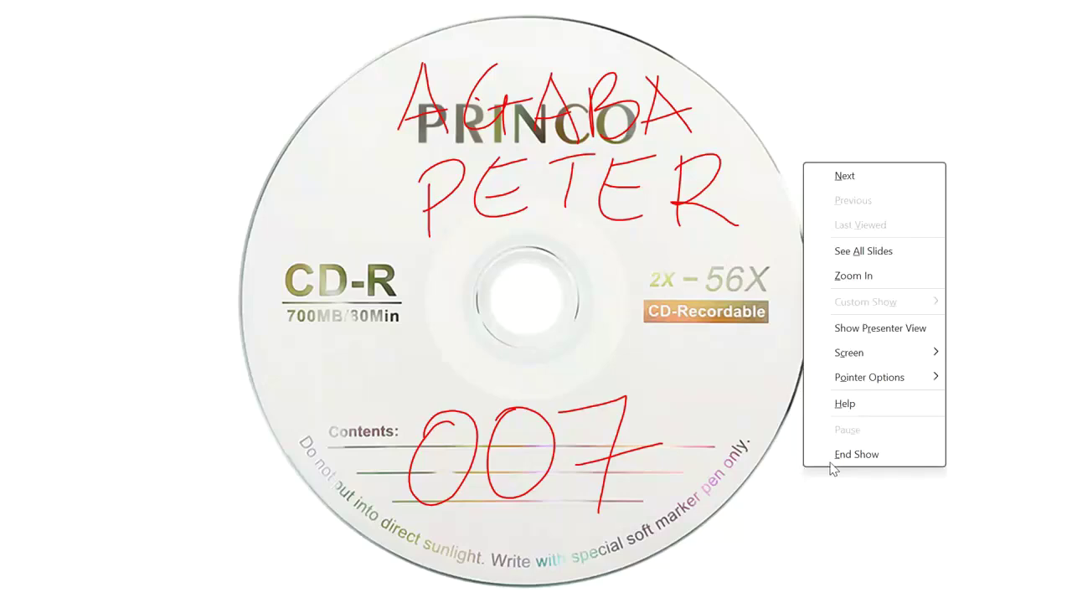
End the slide show discarding the ink, and close the new presentation without saving
{"action": "left_click", "coordinate": [888, 456]}
{"action": "left_click", "coordinate": [554, 337]}
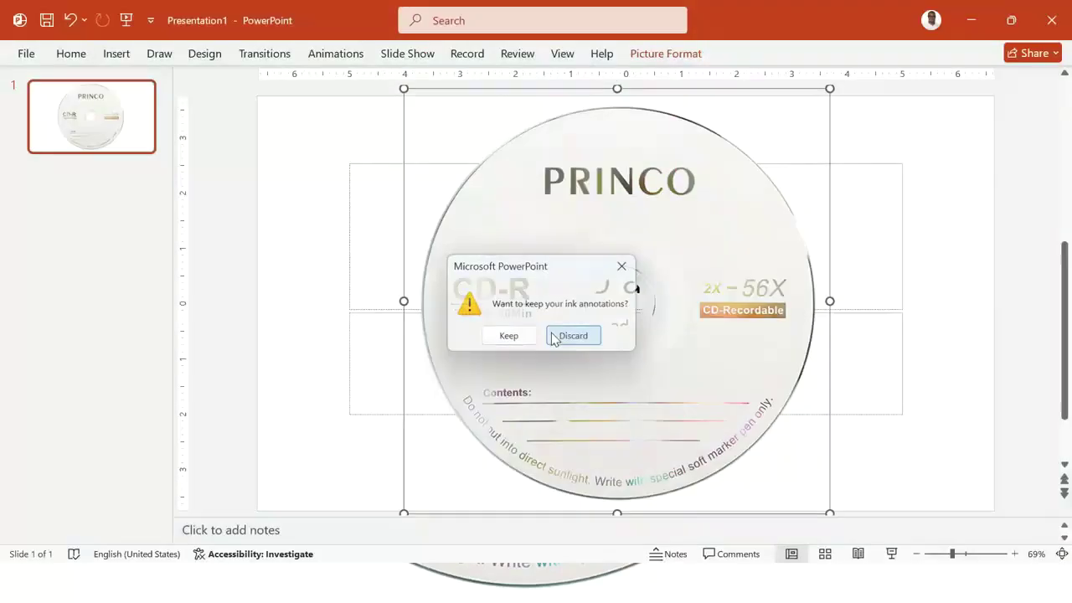
{"action": "key", "text": "alt+F4"}
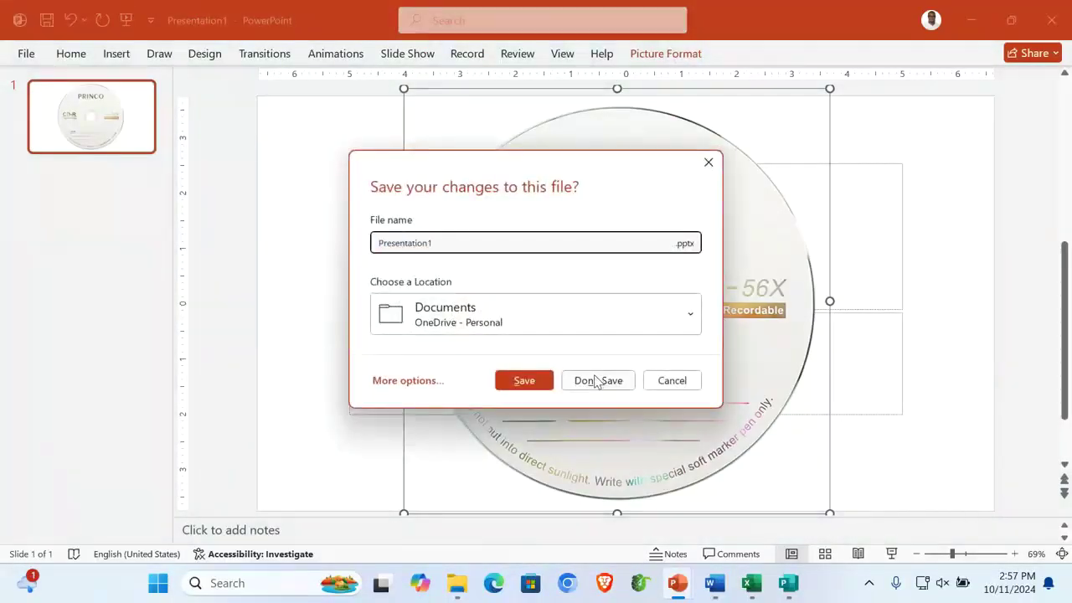
{"action": "left_click", "coordinate": [595, 379]}
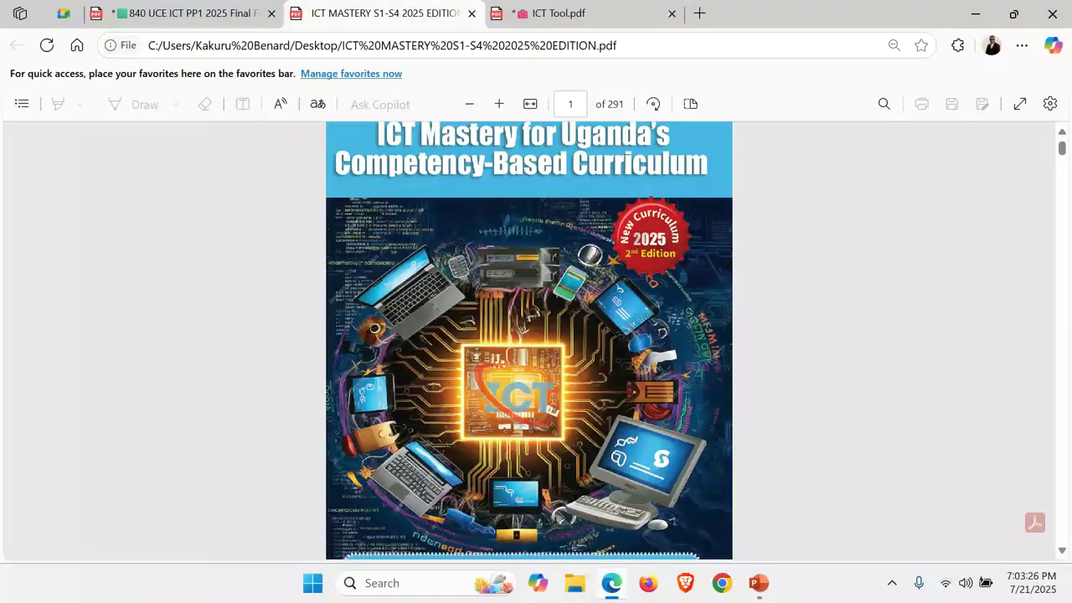
Scroll through pages 28–32 of the ICT Mastery PDF to the hospital data-privacy precautions table
{"action": "scroll", "coordinate": [529, 335], "scroll_direction": "down", "scroll_amount": 15}
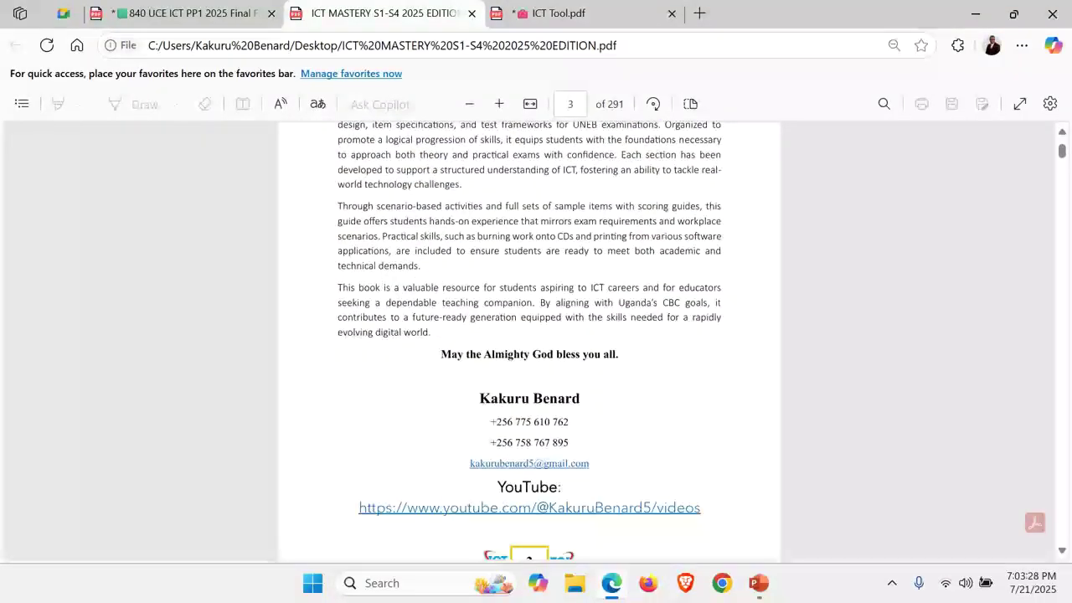
{"action": "scroll", "coordinate": [530, 335], "scroll_direction": "up", "scroll_amount": 3}
{"action": "scroll", "coordinate": [529, 335], "scroll_direction": "down", "scroll_amount": 10}
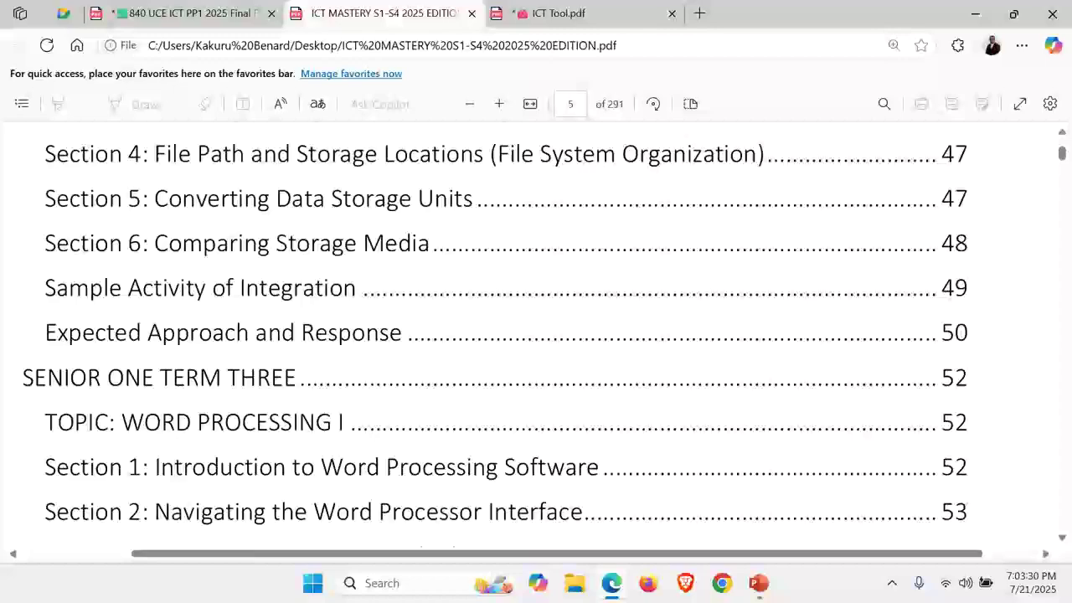
{"action": "scroll", "coordinate": [529, 335], "scroll_direction": "down", "scroll_amount": 5}
{"action": "scroll", "coordinate": [529, 335], "scroll_direction": "up", "scroll_amount": 2}
{"action": "scroll", "coordinate": [529, 335], "scroll_direction": "down", "scroll_amount": 8}
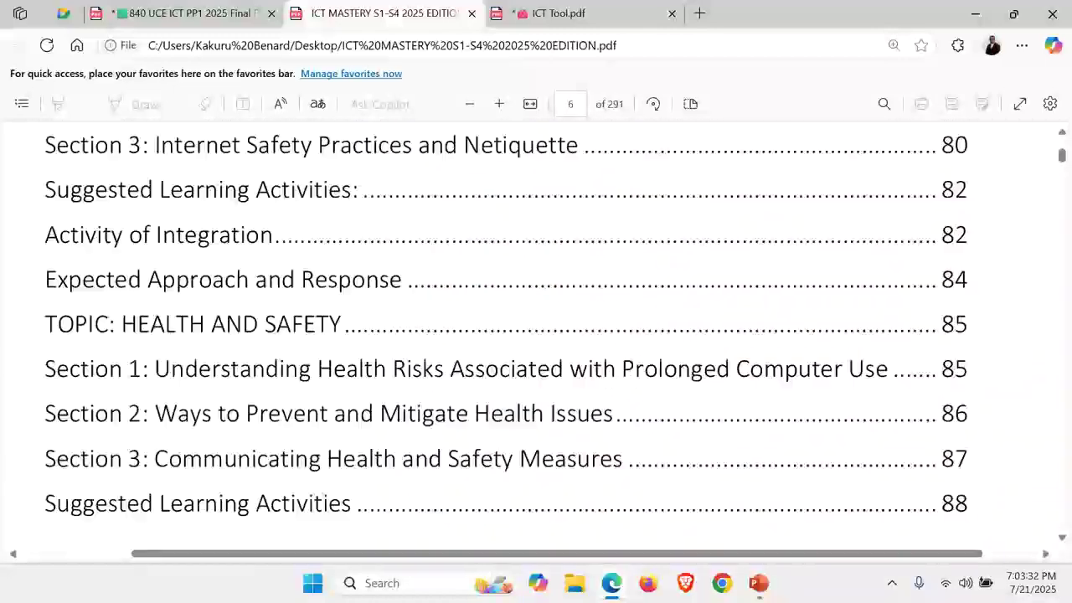
{"action": "scroll", "coordinate": [530, 335], "scroll_direction": "down", "scroll_amount": 20}
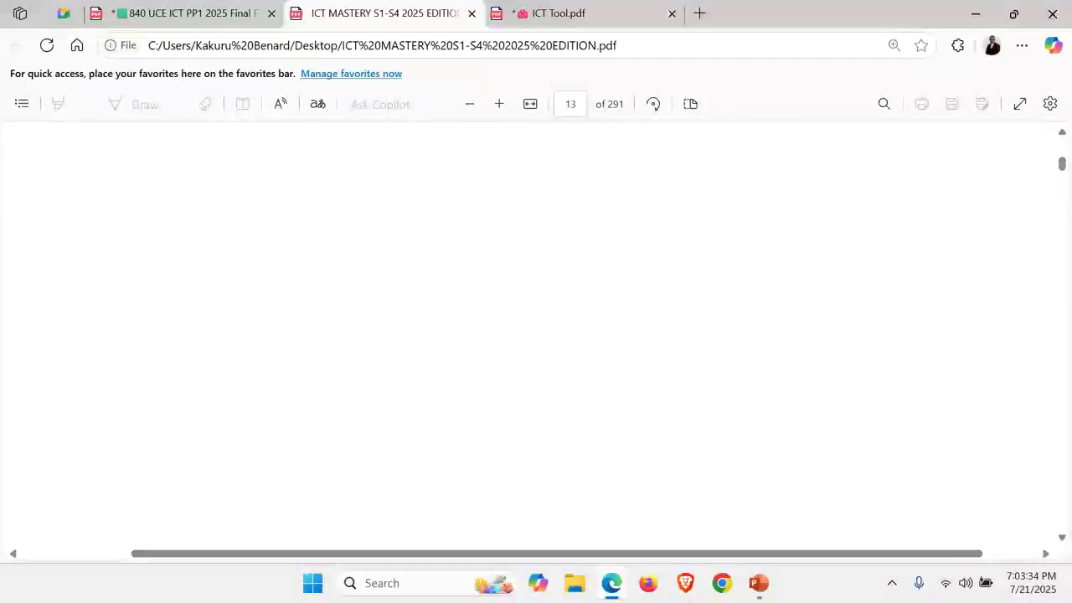
{"action": "scroll", "coordinate": [530, 335], "scroll_direction": "down", "scroll_amount": 15}
{"action": "scroll", "coordinate": [529, 335], "scroll_direction": "down", "scroll_amount": 10}
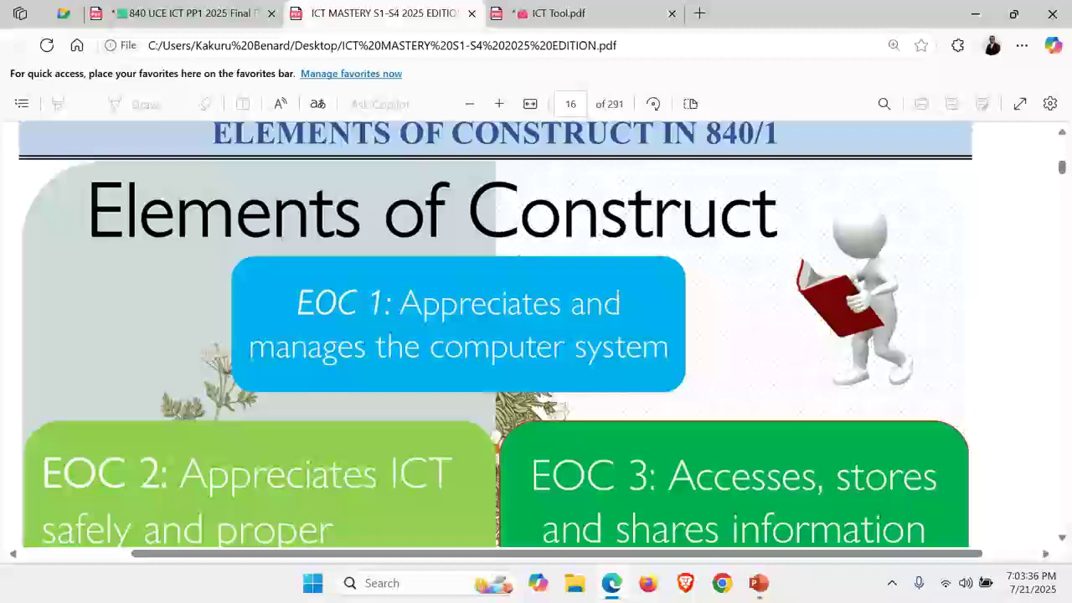
{"action": "scroll", "coordinate": [529, 335], "scroll_direction": "down", "scroll_amount": 3}
{"action": "scroll", "coordinate": [530, 335], "scroll_direction": "down", "scroll_amount": 20}
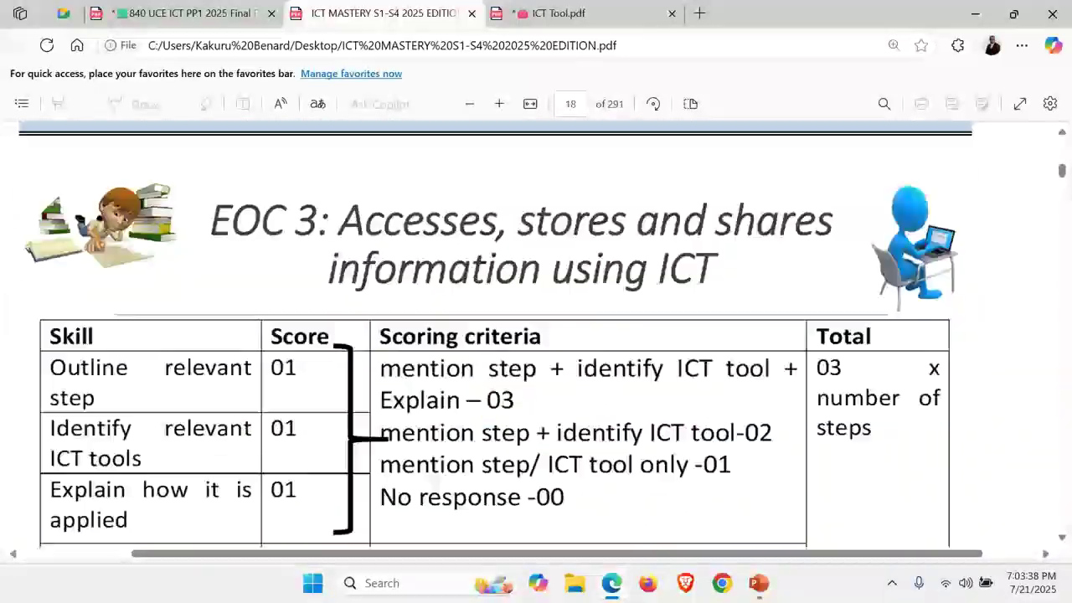
{"action": "scroll", "coordinate": [529, 336], "scroll_direction": "up", "scroll_amount": 15}
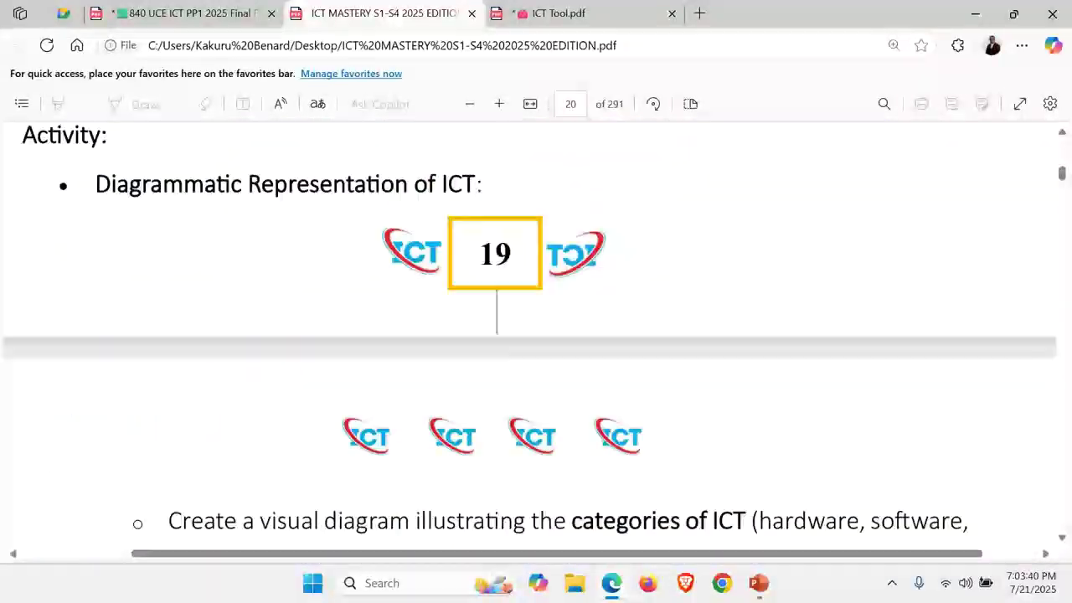
{"action": "scroll", "coordinate": [529, 335], "scroll_direction": "up", "scroll_amount": 1}
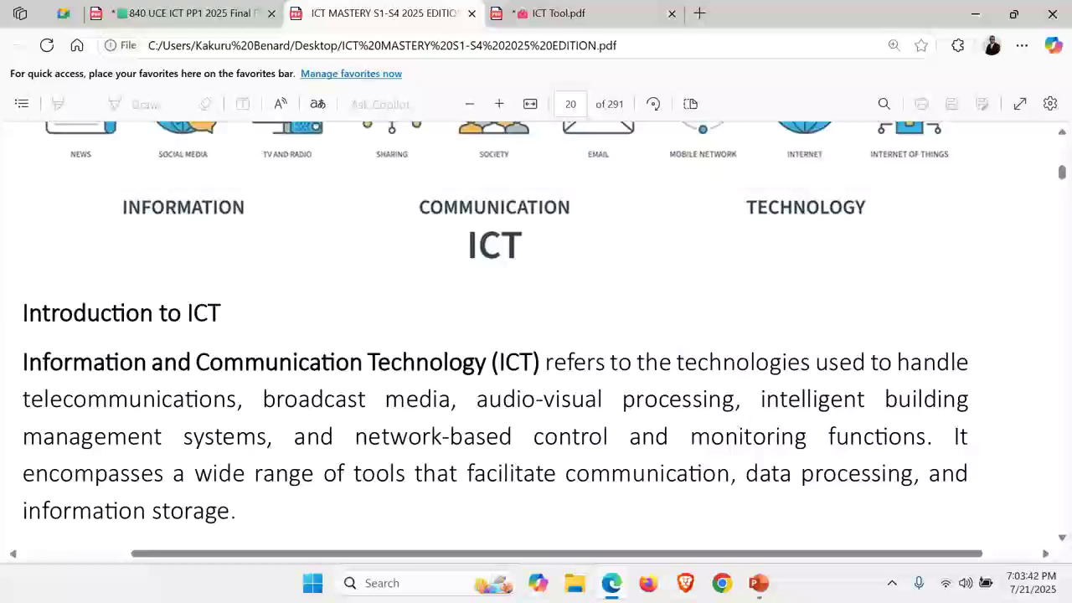
{"action": "scroll", "coordinate": [529, 335], "scroll_direction": "down", "scroll_amount": 8}
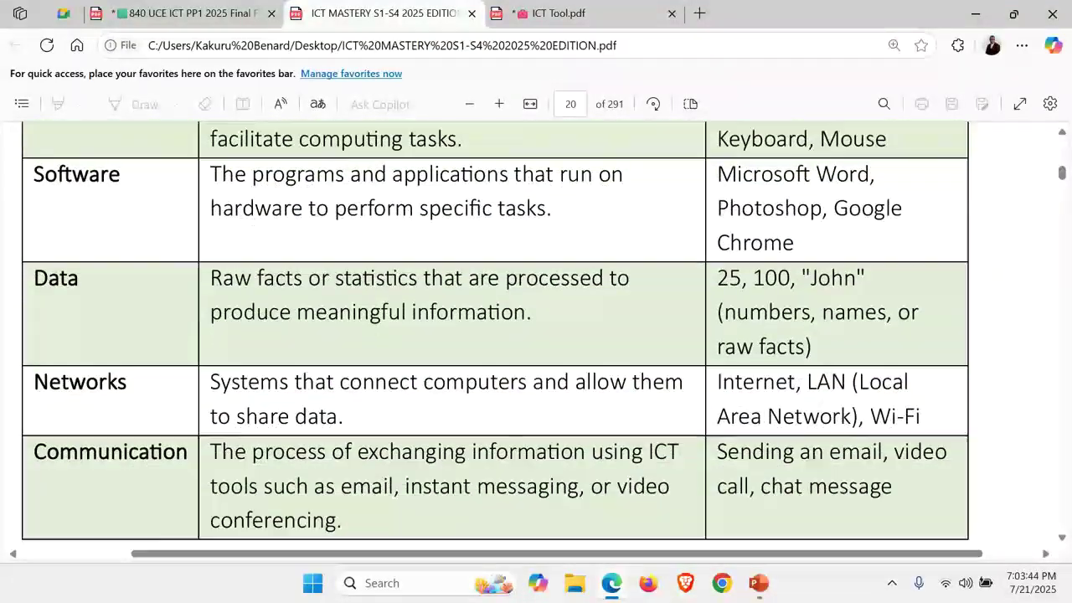
{"action": "scroll", "coordinate": [529, 335], "scroll_direction": "down", "scroll_amount": 10}
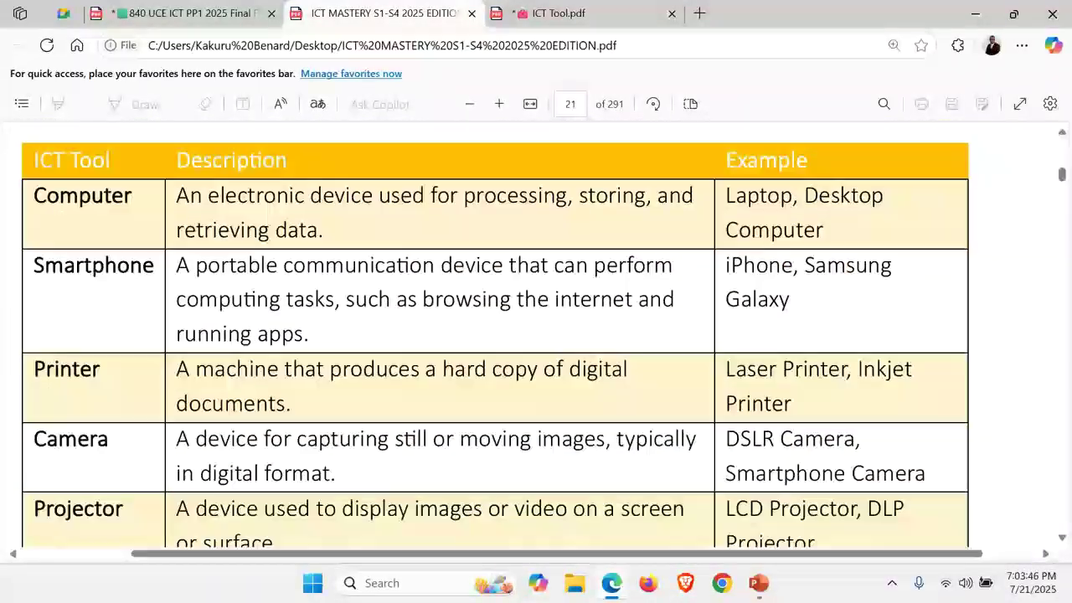
{"action": "scroll", "coordinate": [529, 335], "scroll_direction": "down", "scroll_amount": 10}
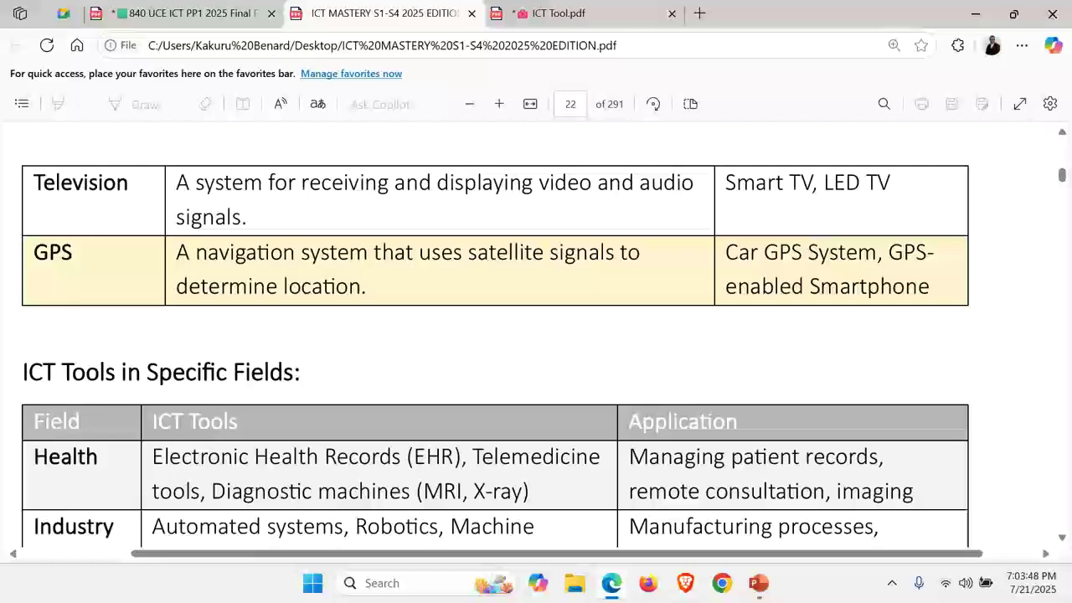
{"action": "scroll", "coordinate": [529, 335], "scroll_direction": "down", "scroll_amount": 2}
{"action": "scroll", "coordinate": [529, 335], "scroll_direction": "down", "scroll_amount": 8}
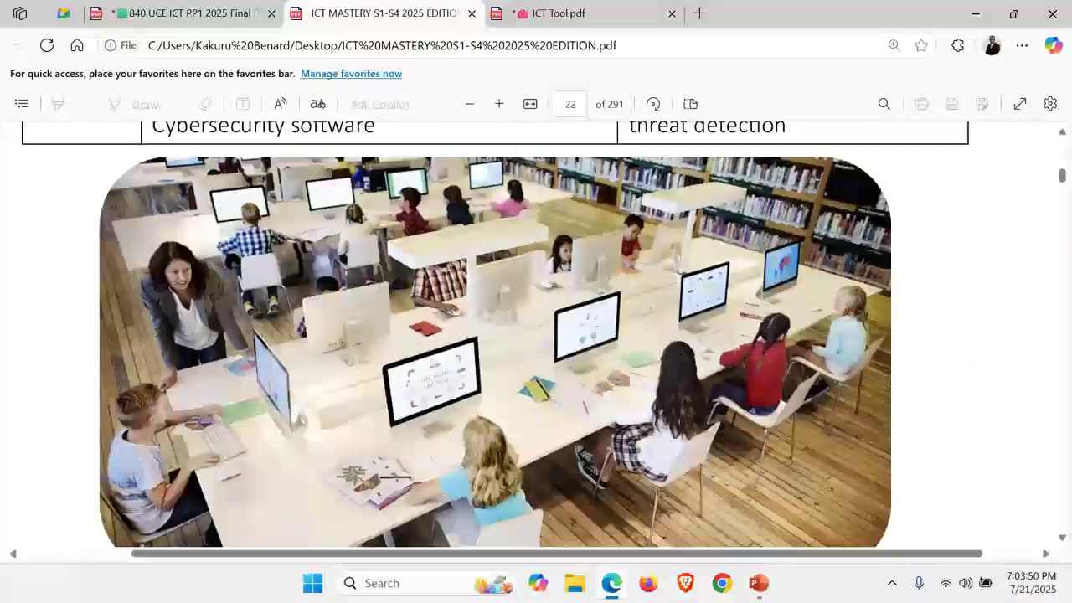
{"action": "scroll", "coordinate": [530, 335], "scroll_direction": "down", "scroll_amount": 4}
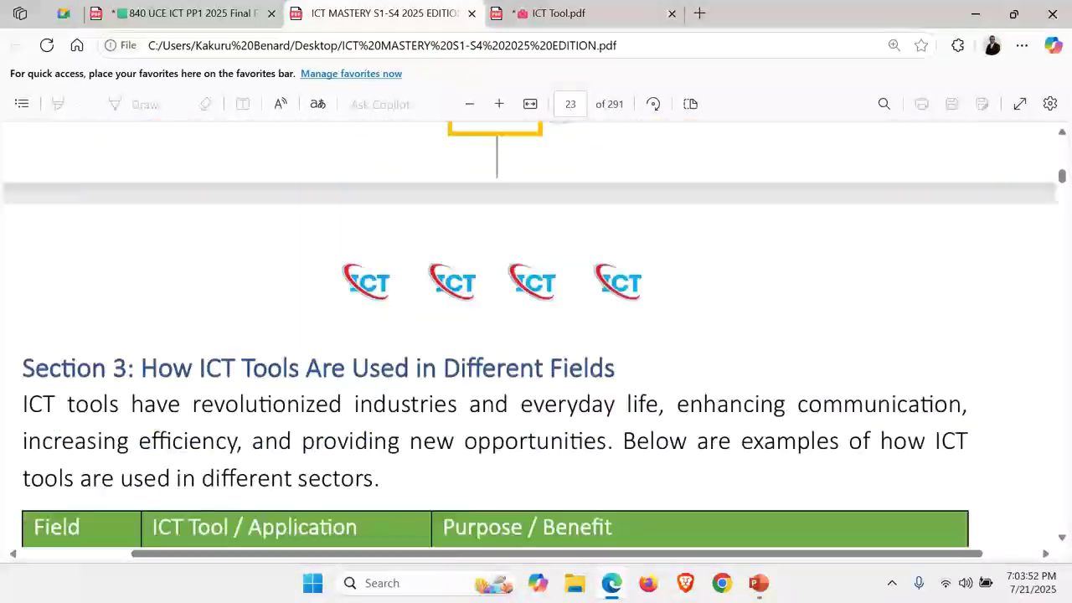
{"action": "scroll", "coordinate": [529, 335], "scroll_direction": "down", "scroll_amount": 3}
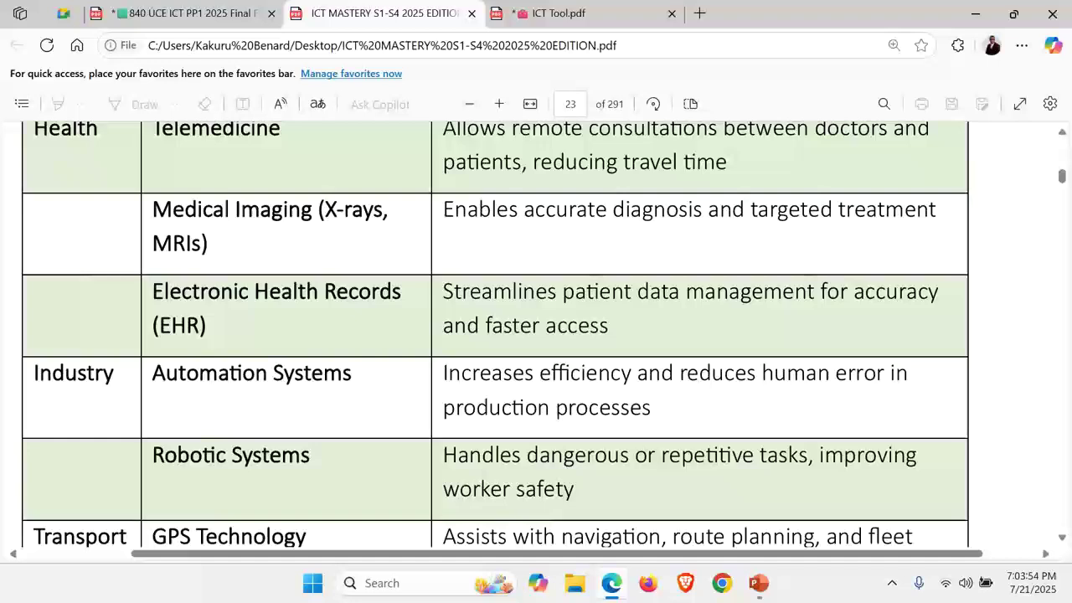
{"action": "scroll", "coordinate": [530, 335], "scroll_direction": "down", "scroll_amount": 20}
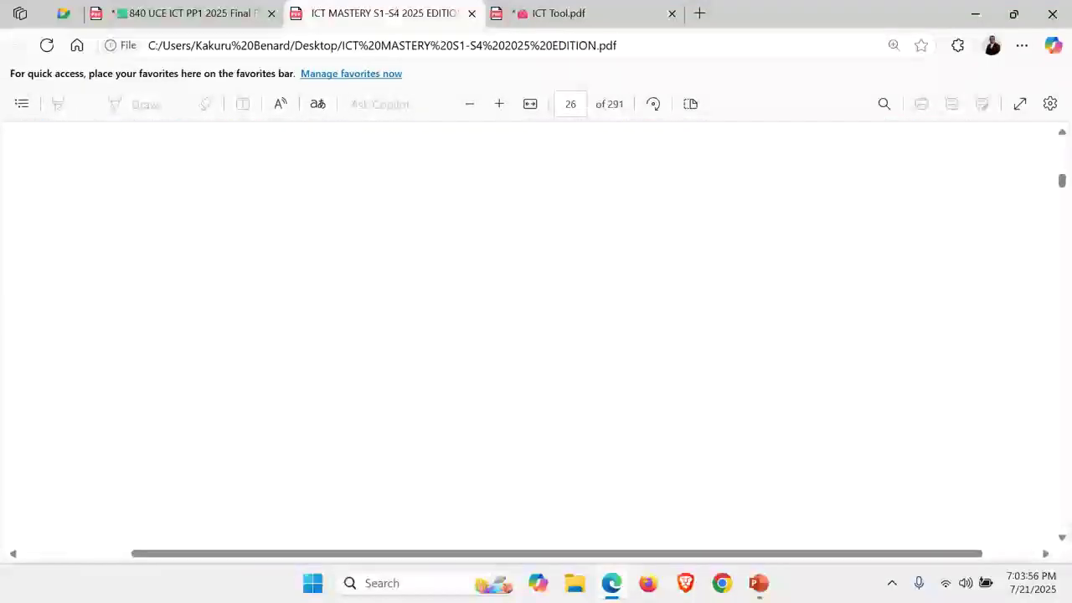
{"action": "scroll", "coordinate": [529, 335], "scroll_direction": "down", "scroll_amount": 15}
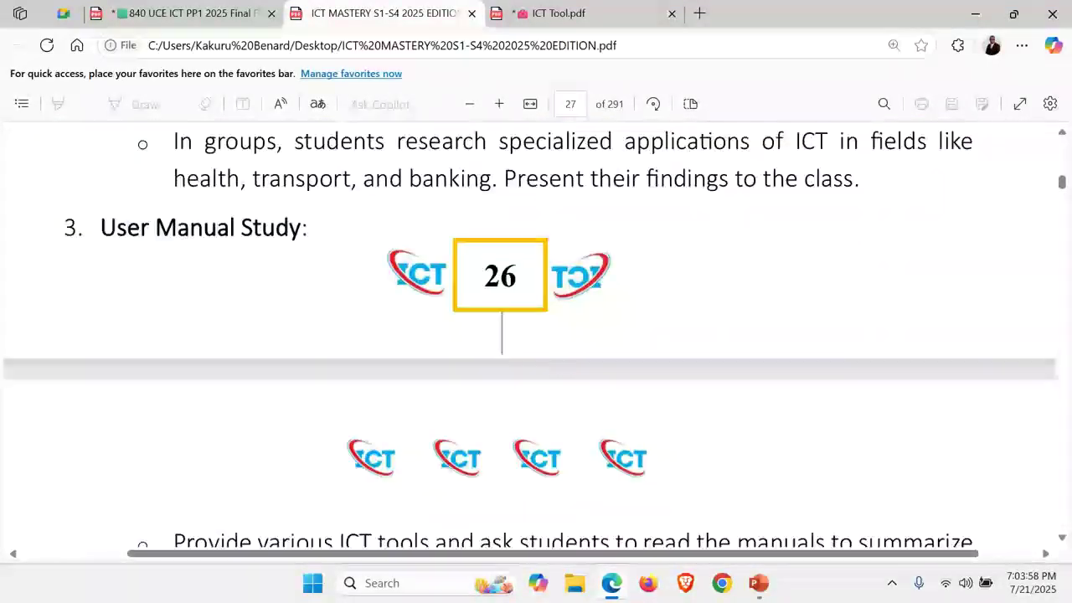
{"action": "scroll", "coordinate": [427, 125], "scroll_direction": "down", "scroll_amount": 3}
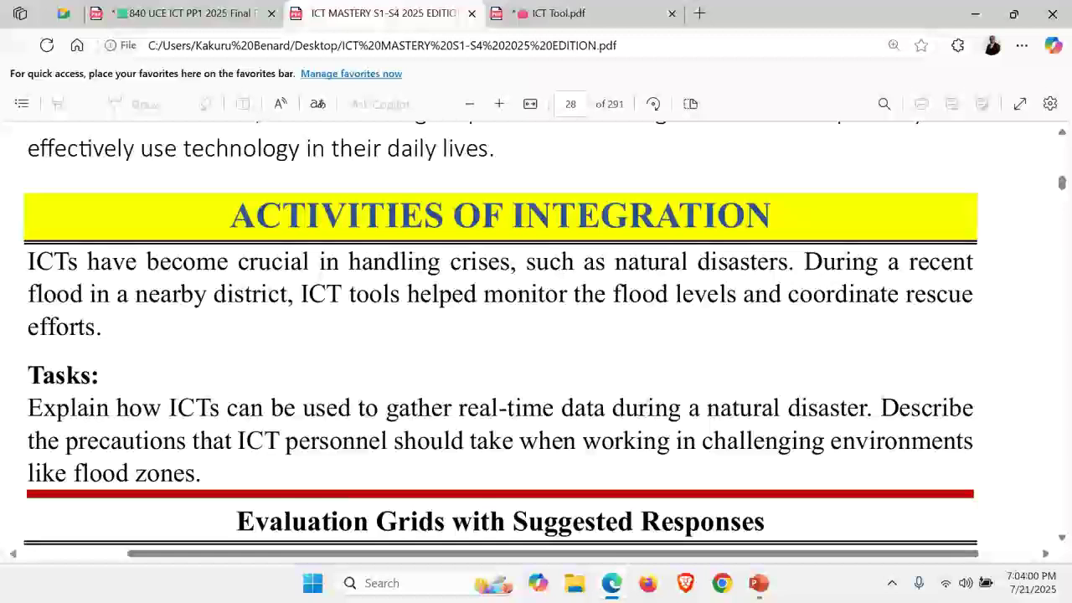
{"action": "scroll", "coordinate": [529, 335], "scroll_direction": "down", "scroll_amount": 6}
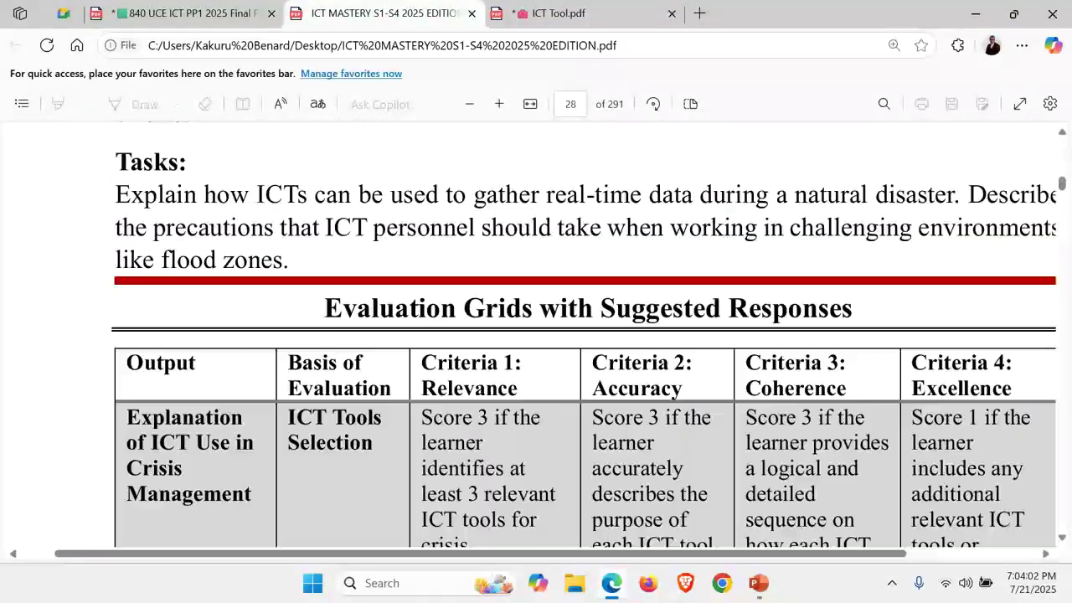
{"action": "scroll", "coordinate": [529, 335], "scroll_direction": "down", "scroll_amount": 20}
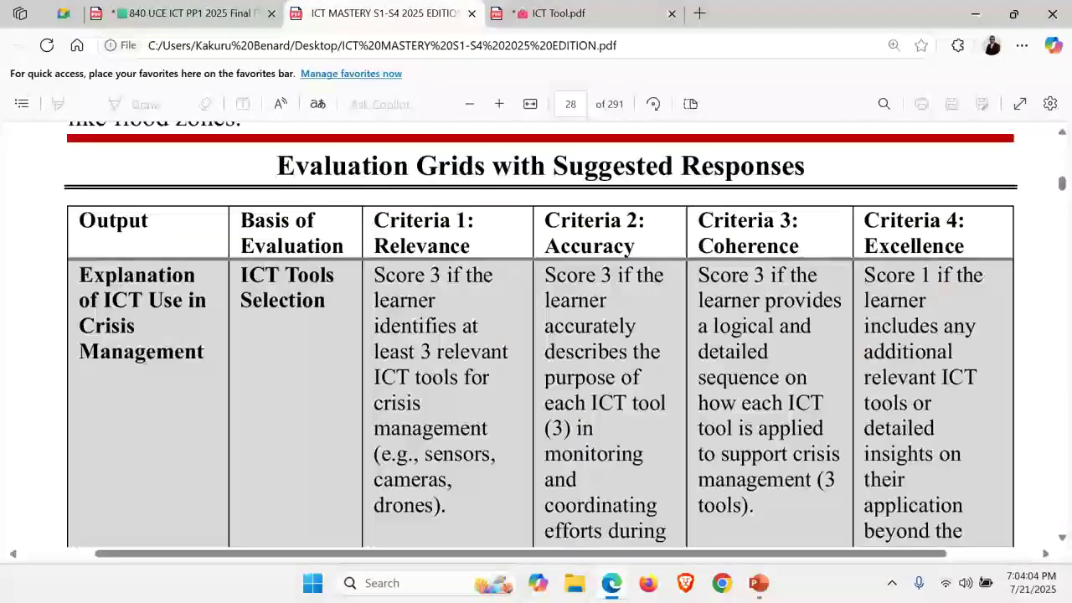
{"action": "scroll", "coordinate": [542, 130], "scroll_direction": "down", "scroll_amount": 5}
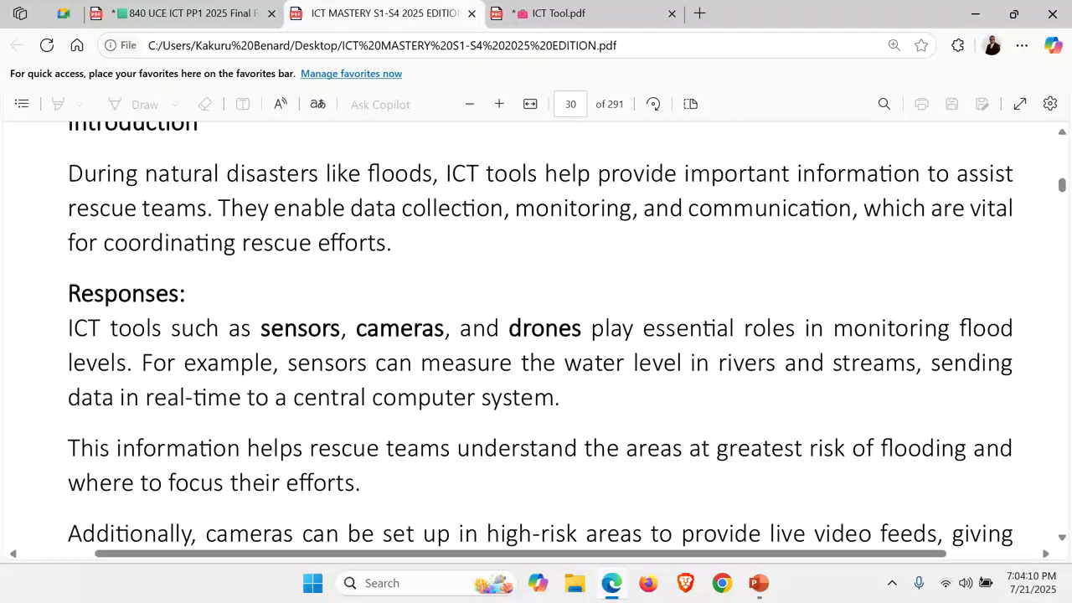
{"action": "scroll", "coordinate": [537, 335], "scroll_direction": "down", "scroll_amount": 15}
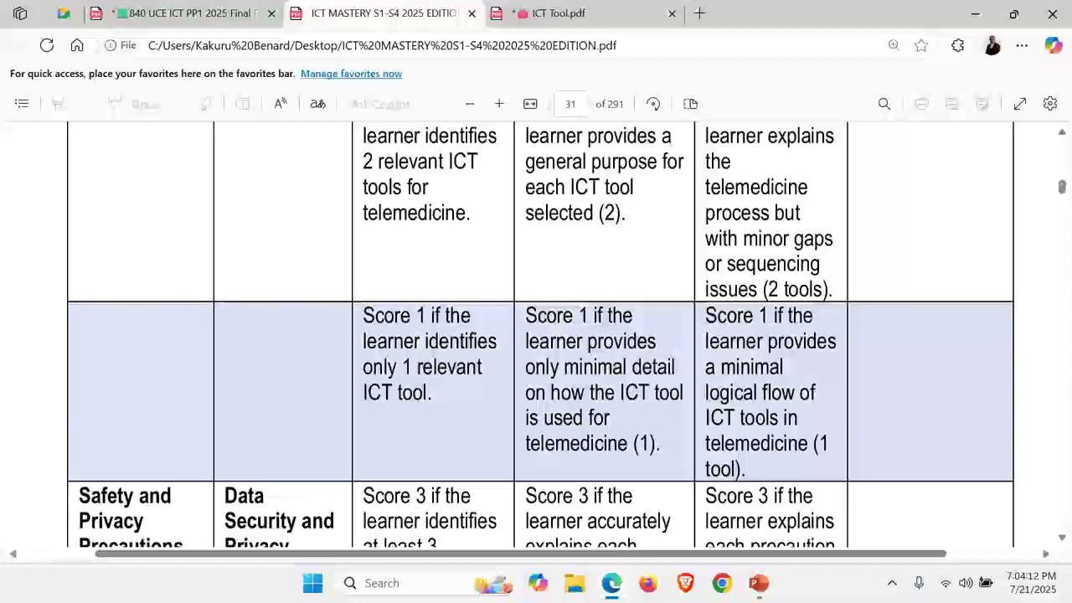
{"action": "scroll", "coordinate": [536, 335], "scroll_direction": "down", "scroll_amount": 10}
{"action": "scroll", "coordinate": [536, 335], "scroll_direction": "up", "scroll_amount": 1}
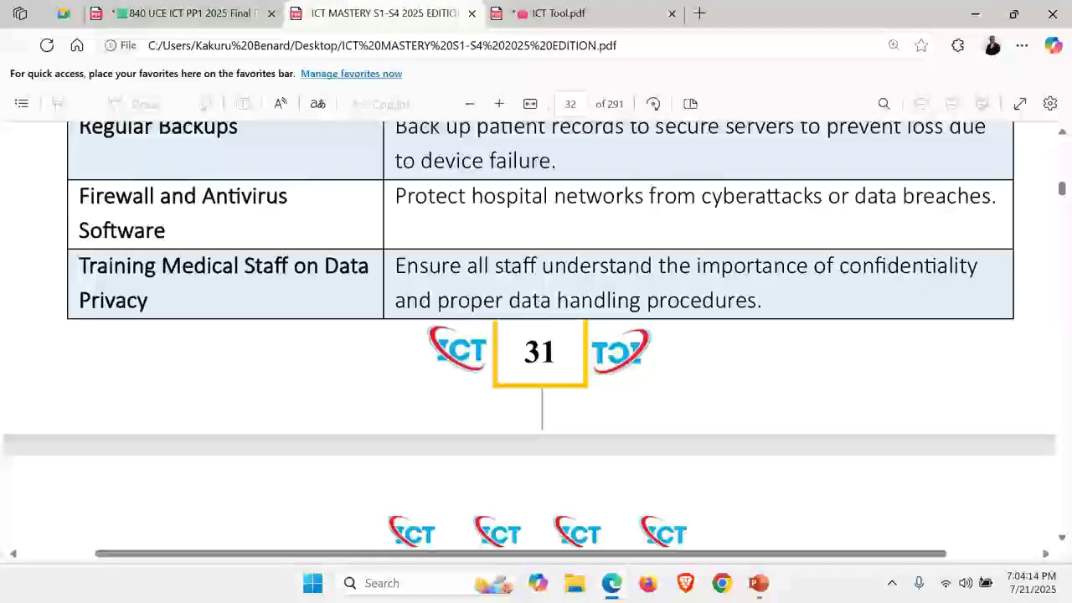
Skim the Paper 1 draft score guide and sample items on pages 175–195
{"action": "scroll", "coordinate": [536, 335], "scroll_direction": "down", "scroll_amount": 20}
{"action": "scroll", "coordinate": [536, 335], "scroll_direction": "down", "scroll_amount": 20}
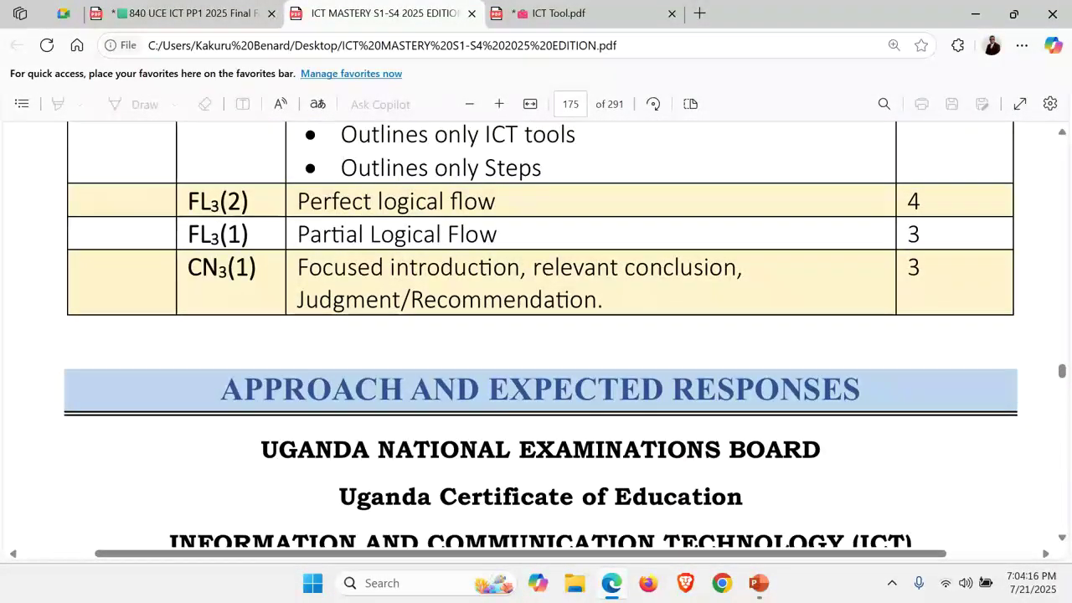
{"action": "scroll", "coordinate": [536, 335], "scroll_direction": "down", "scroll_amount": 2}
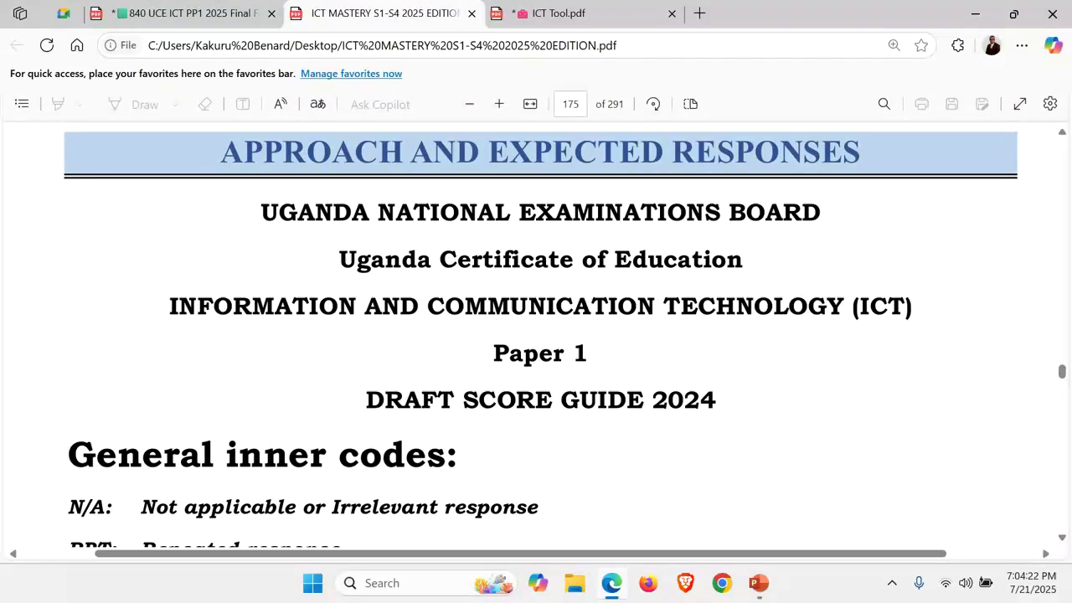
{"action": "scroll", "coordinate": [536, 335], "scroll_direction": "down", "scroll_amount": 8}
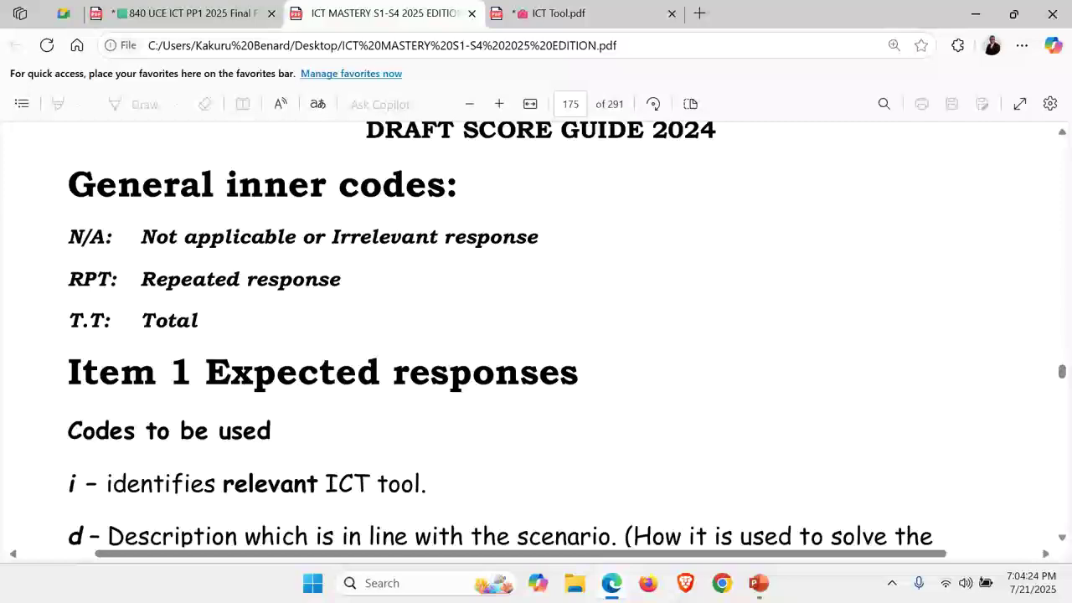
{"action": "scroll", "coordinate": [536, 335], "scroll_direction": "down", "scroll_amount": 10}
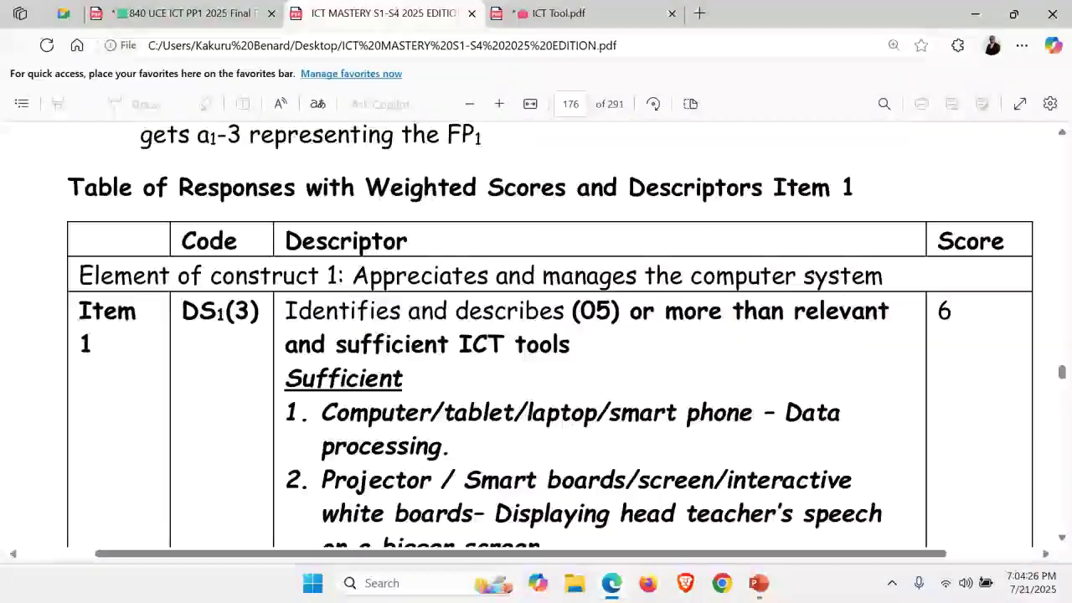
{"action": "scroll", "coordinate": [536, 335], "scroll_direction": "down", "scroll_amount": 10}
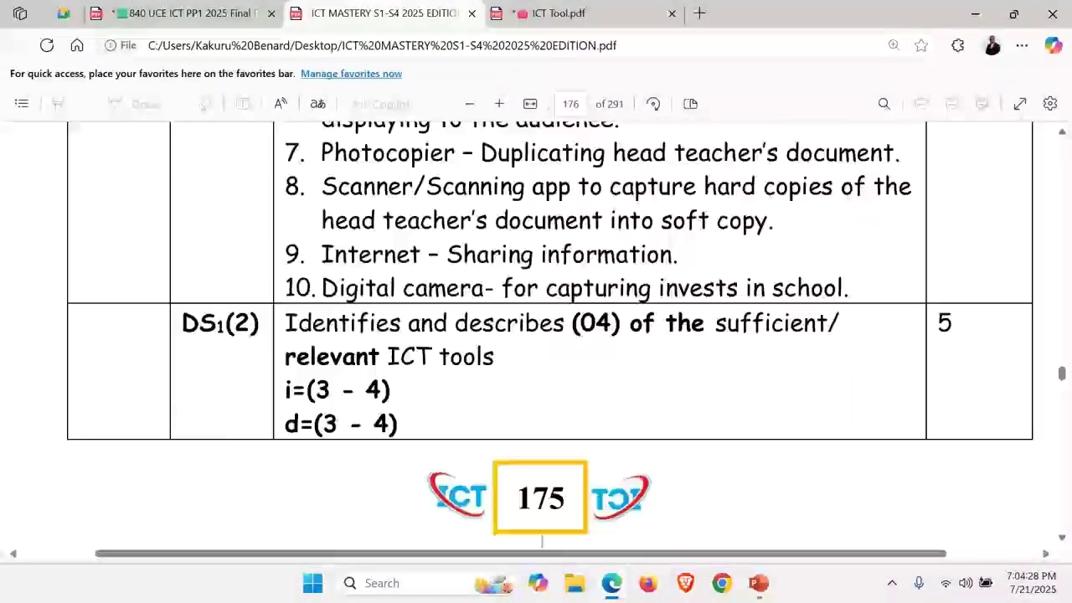
{"action": "scroll", "coordinate": [536, 335], "scroll_direction": "down", "scroll_amount": 10}
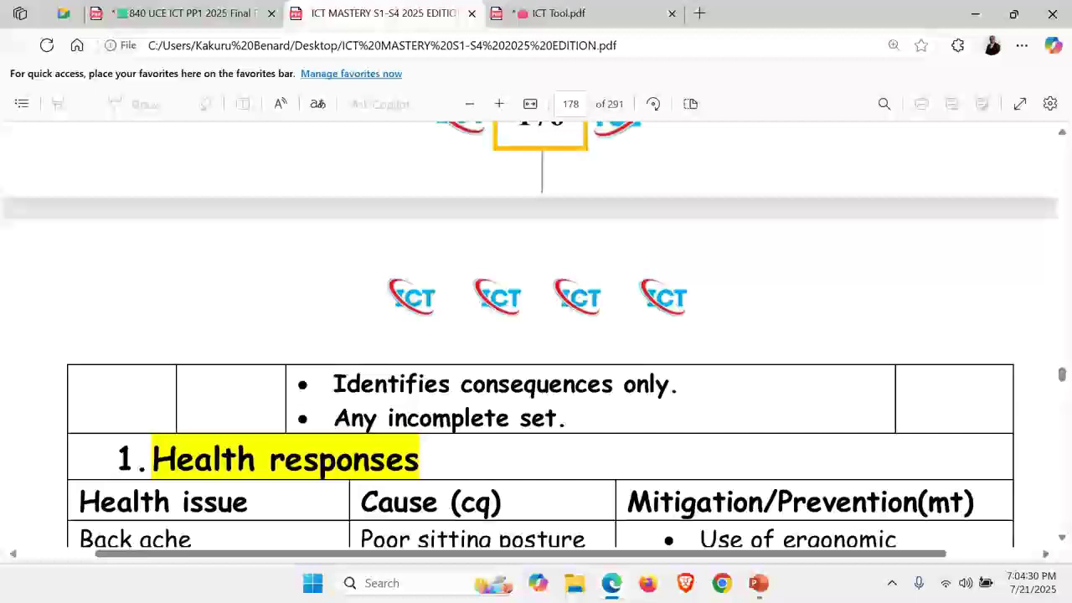
{"action": "scroll", "coordinate": [536, 335], "scroll_direction": "down", "scroll_amount": 10}
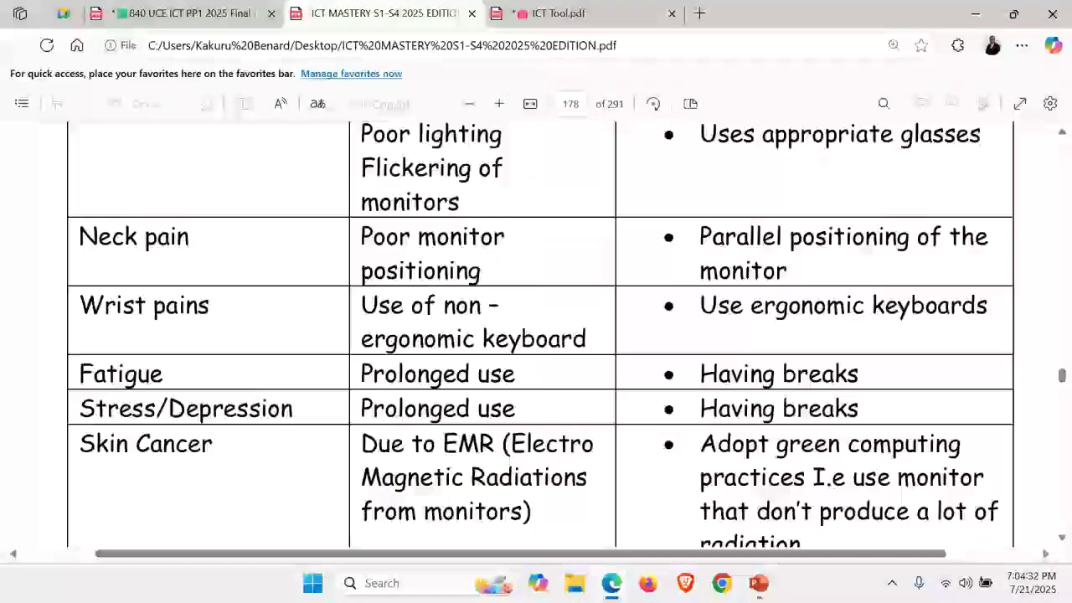
{"action": "scroll", "coordinate": [536, 335], "scroll_direction": "down", "scroll_amount": 10}
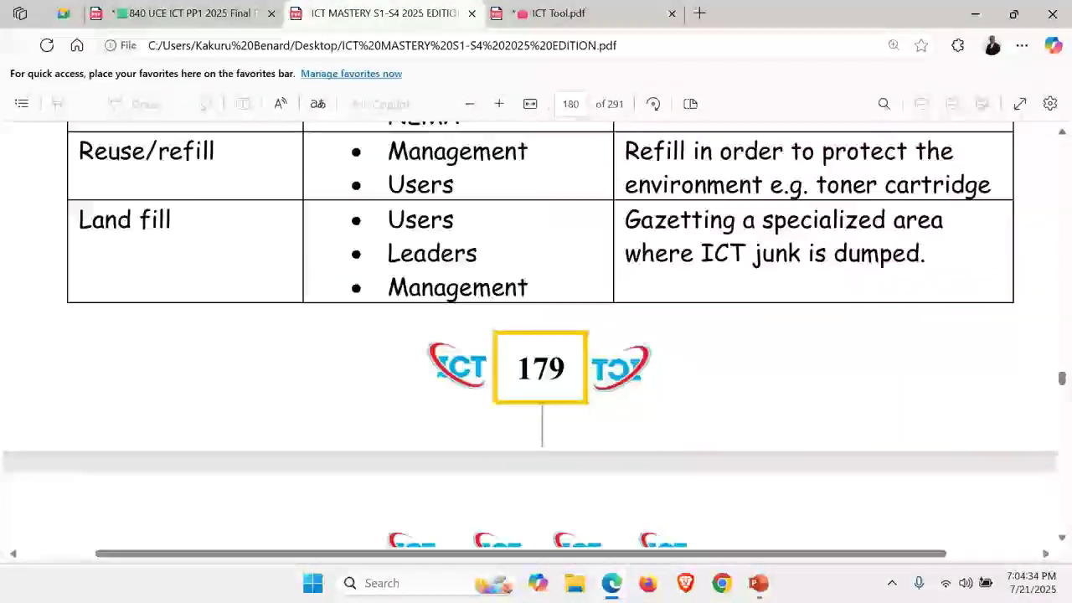
{"action": "scroll", "coordinate": [536, 335], "scroll_direction": "down", "scroll_amount": 15}
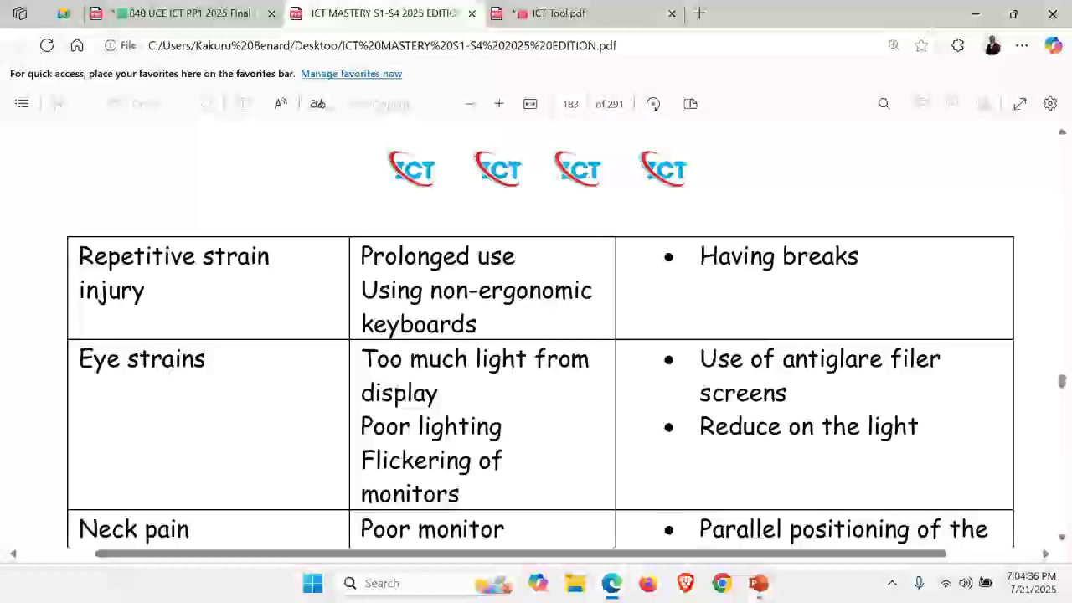
{"action": "scroll", "coordinate": [536, 335], "scroll_direction": "down", "scroll_amount": 10}
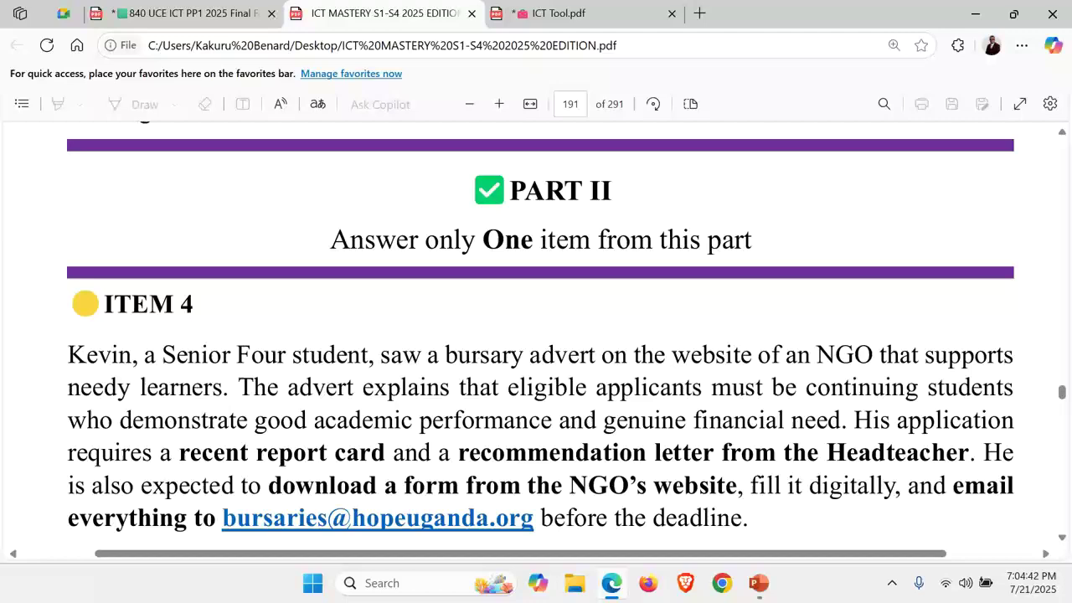
{"action": "scroll", "coordinate": [536, 335], "scroll_direction": "down", "scroll_amount": 1}
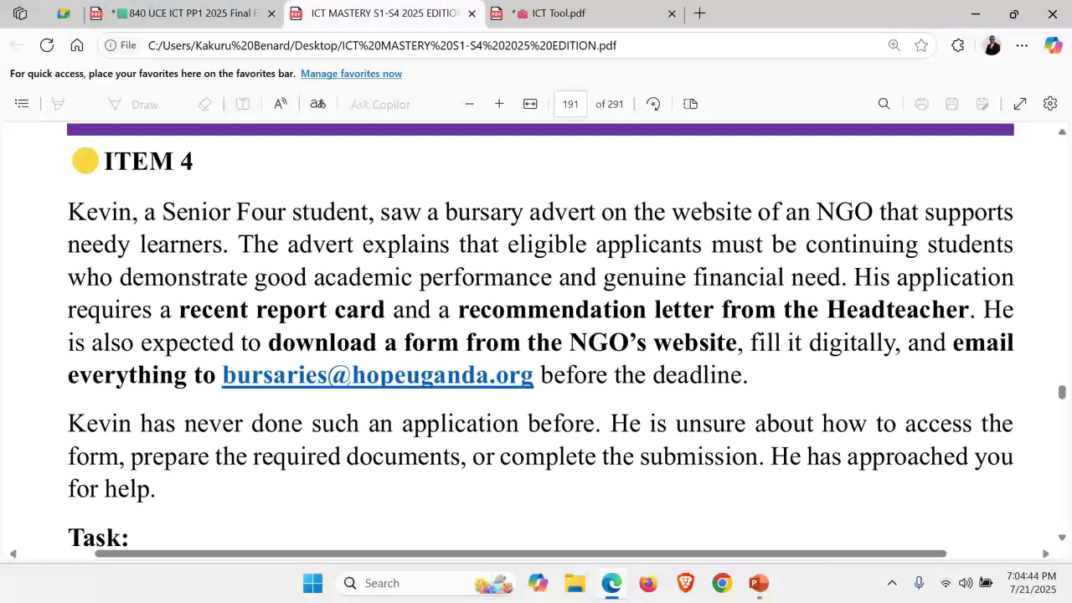
Recheck nearby sample items, then jump to page 290, the KABSTECH RESOURCES CENTER LTD contact page
{"action": "scroll", "coordinate": [536, 335], "scroll_direction": "up", "scroll_amount": 10}
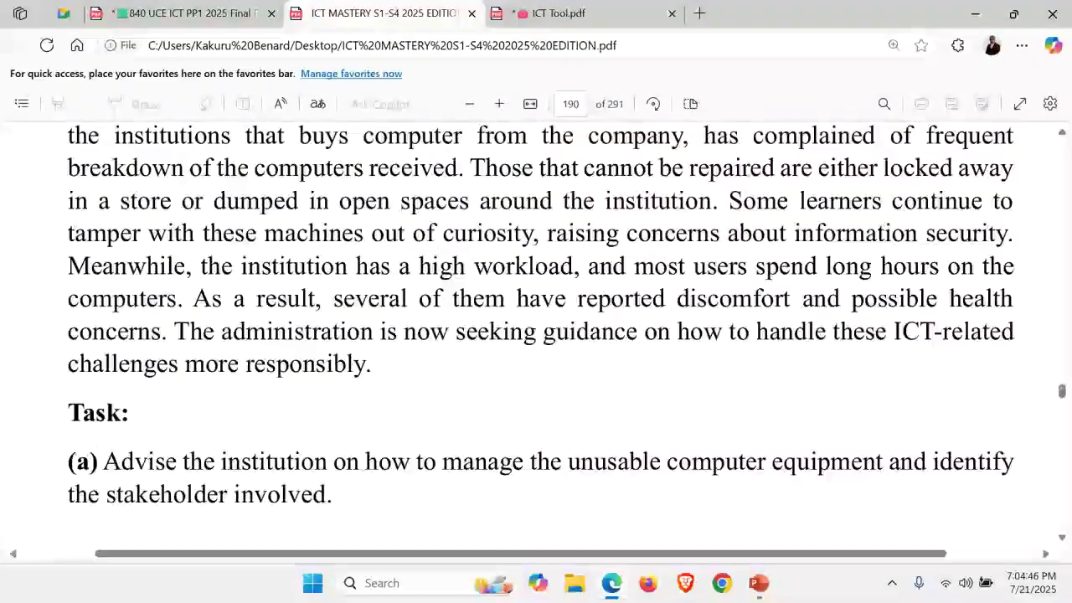
{"action": "scroll", "coordinate": [564, 395], "scroll_direction": "up", "scroll_amount": 5}
{"action": "scroll", "coordinate": [536, 335], "scroll_direction": "up", "scroll_amount": 2}
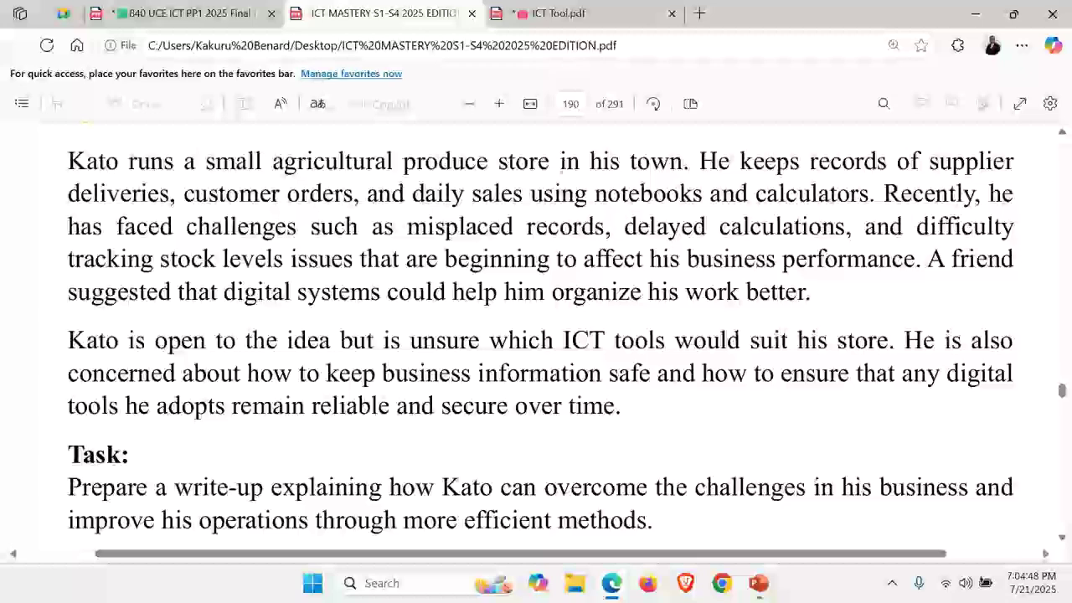
{"action": "scroll", "coordinate": [563, 335], "scroll_direction": "down", "scroll_amount": 20}
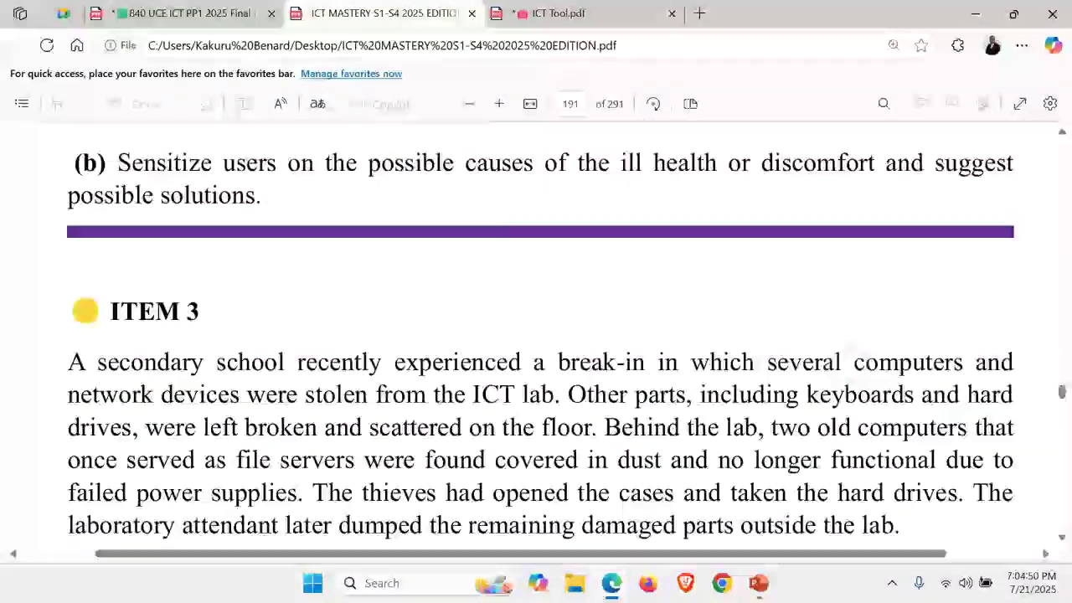
{"action": "scroll", "coordinate": [536, 335], "scroll_direction": "up", "scroll_amount": 10}
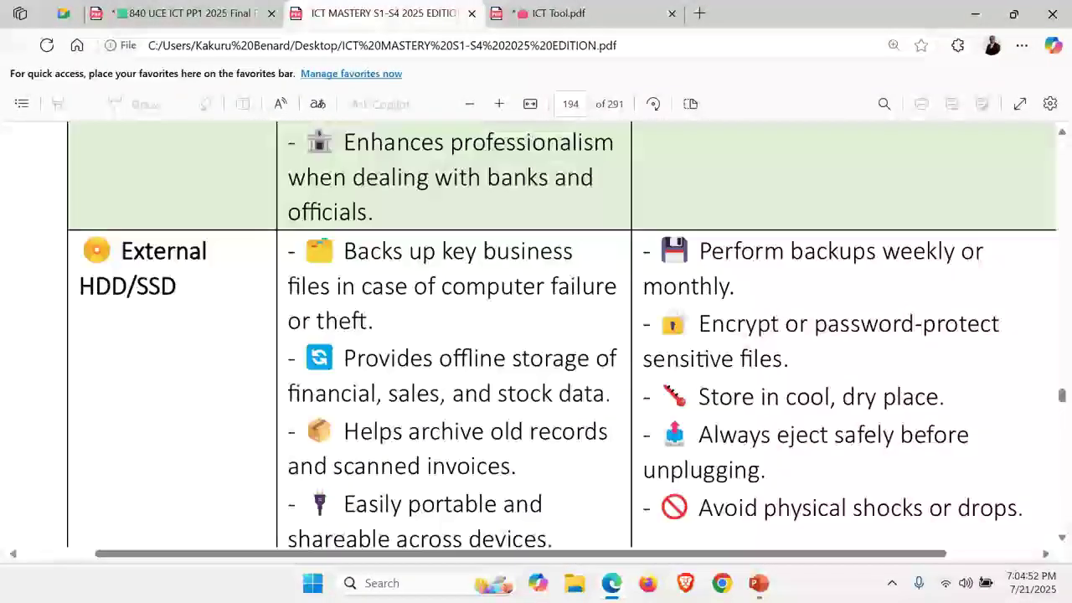
{"action": "scroll", "coordinate": [536, 335], "scroll_direction": "up", "scroll_amount": 10}
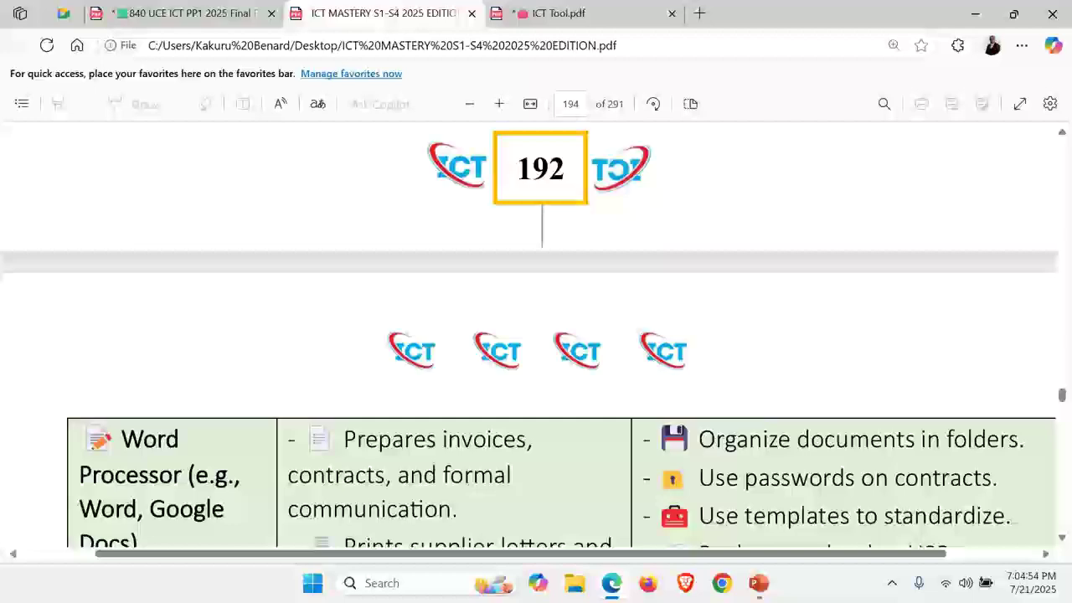
{"action": "scroll", "coordinate": [536, 335], "scroll_direction": "down", "scroll_amount": 15}
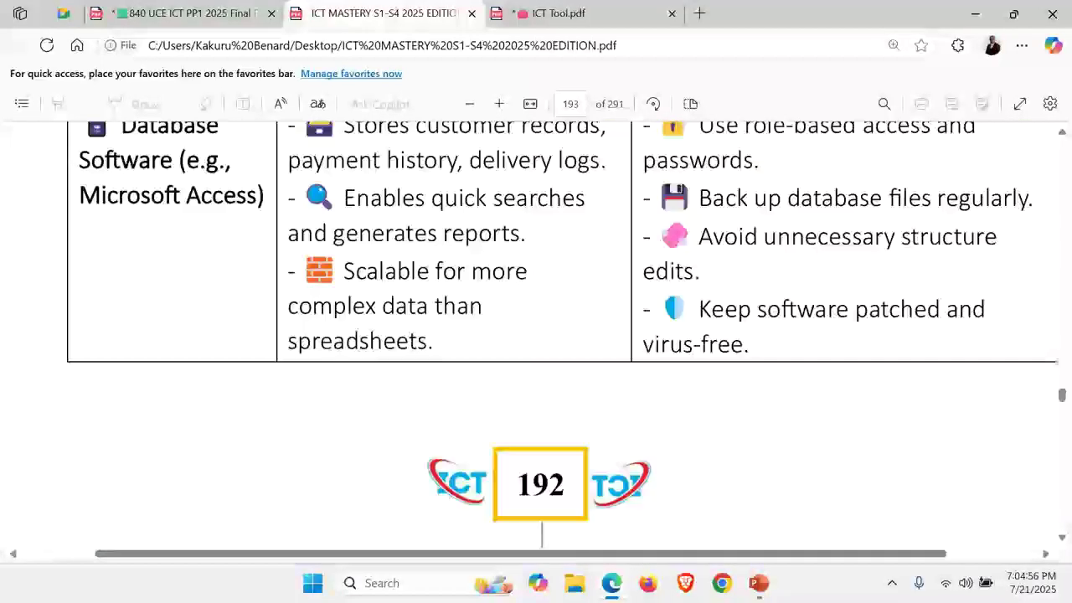
{"action": "scroll", "coordinate": [536, 335], "scroll_direction": "down", "scroll_amount": 20}
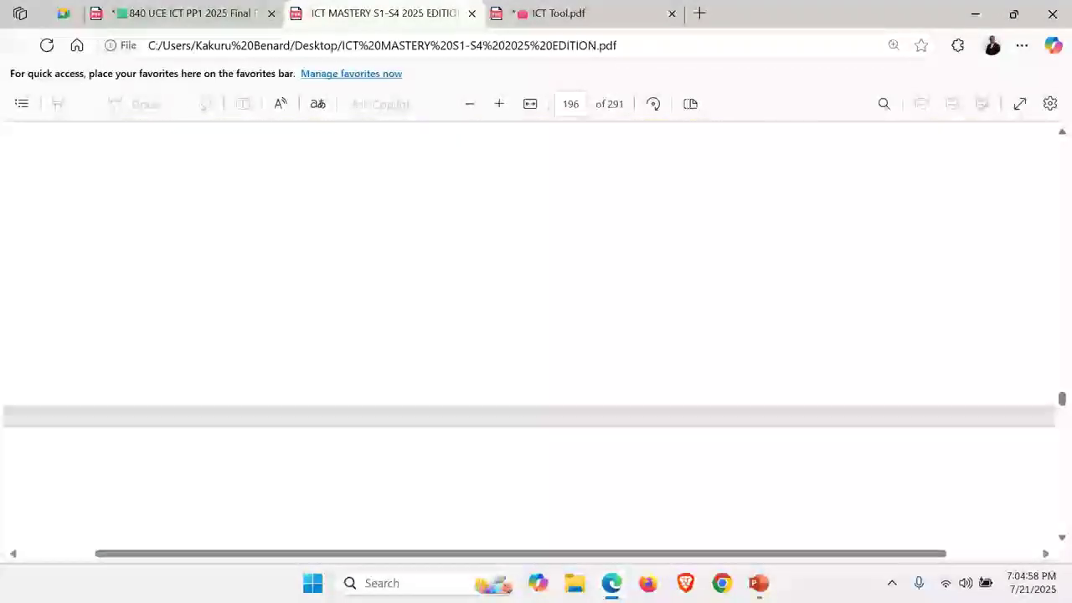
{"action": "scroll", "coordinate": [536, 336], "scroll_direction": "down", "scroll_amount": 20}
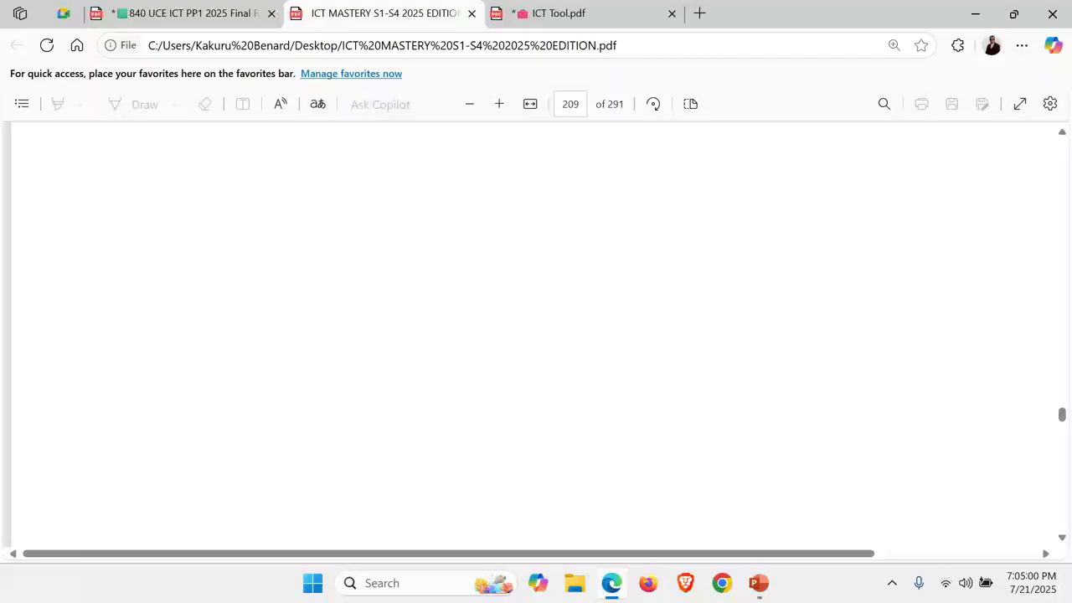
{"action": "key", "text": "End"}
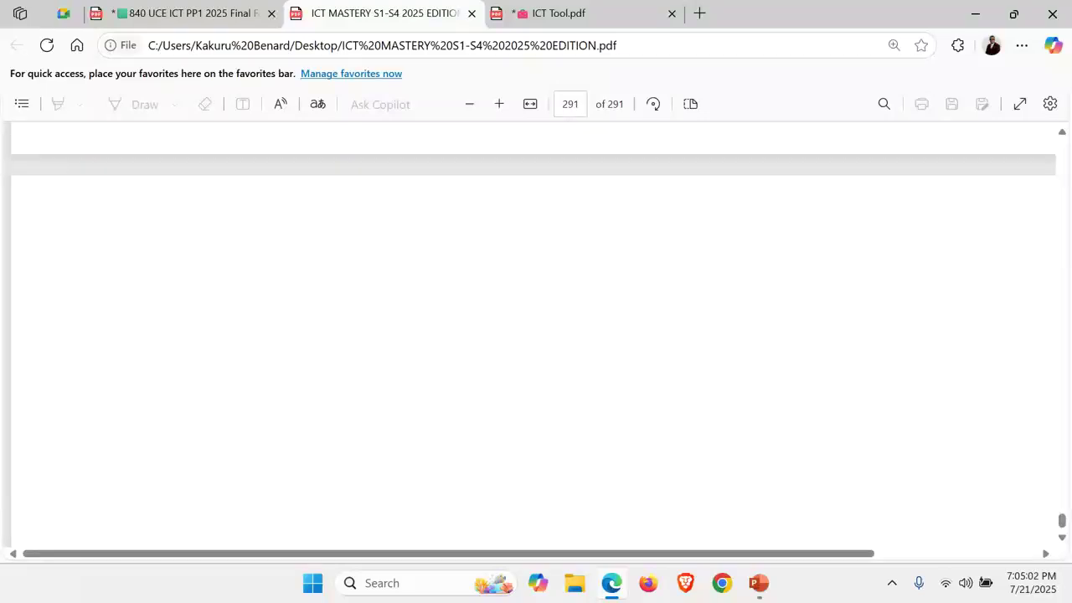
{"action": "scroll", "coordinate": [536, 335], "scroll_direction": "up", "scroll_amount": 5}
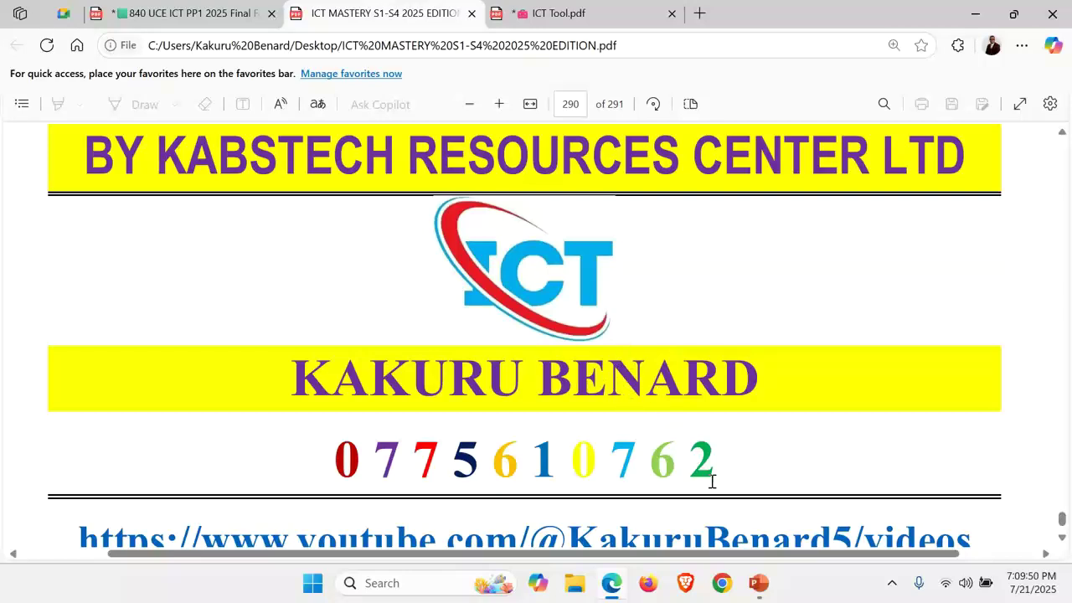
Bring the Facilitations 2025.pptx presentation to the front at slide 5, the ICT Mastery cover
{"action": "mouse_move", "coordinate": [758, 583]}
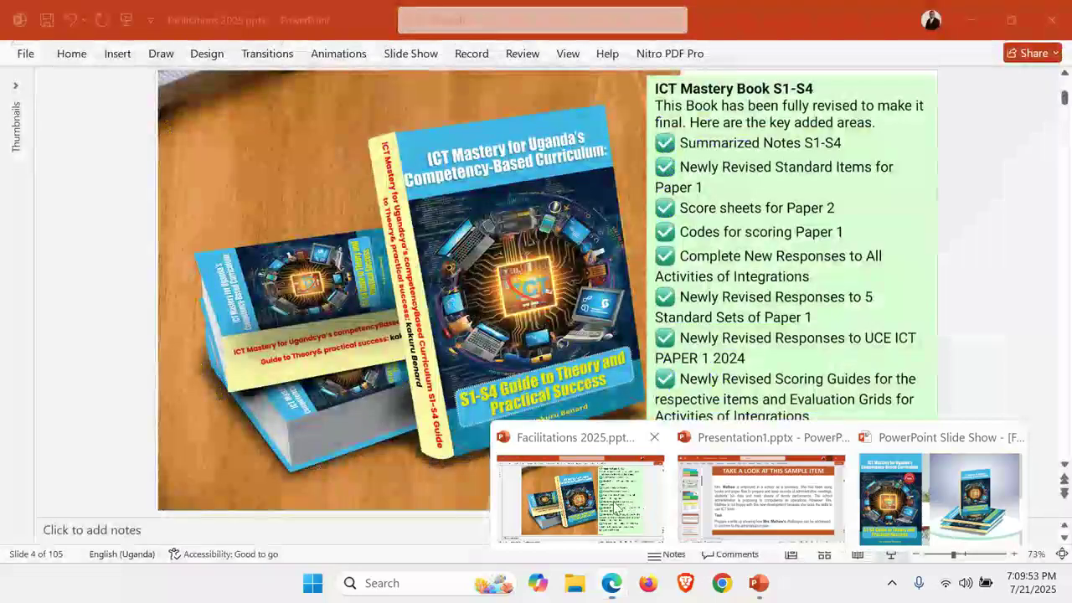
{"action": "left_click", "coordinate": [638, 509]}
{"action": "scroll", "coordinate": [374, 260], "scroll_direction": "down", "scroll_amount": 1}
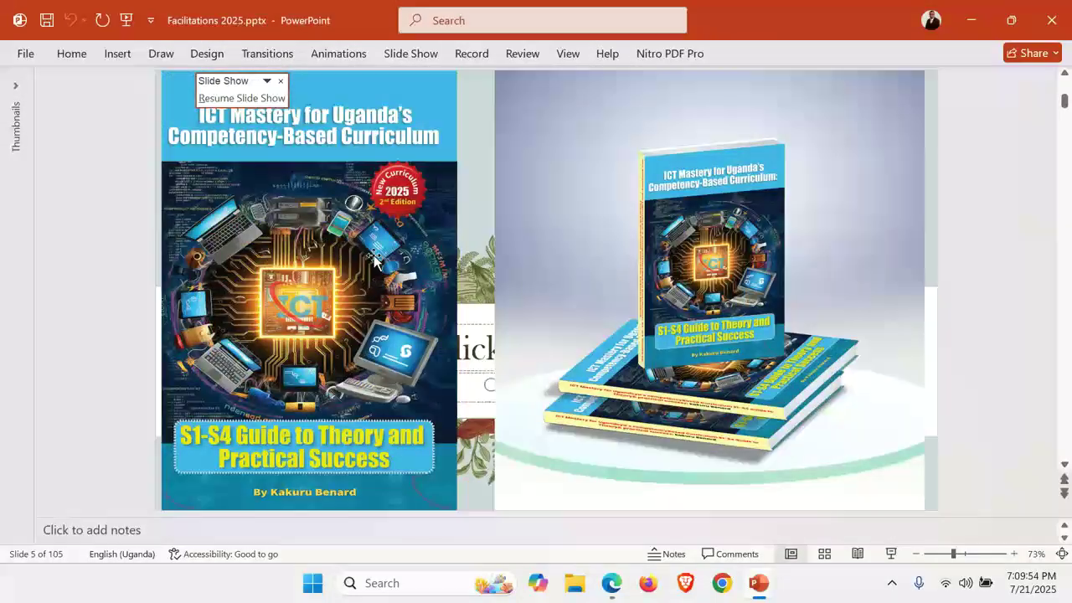